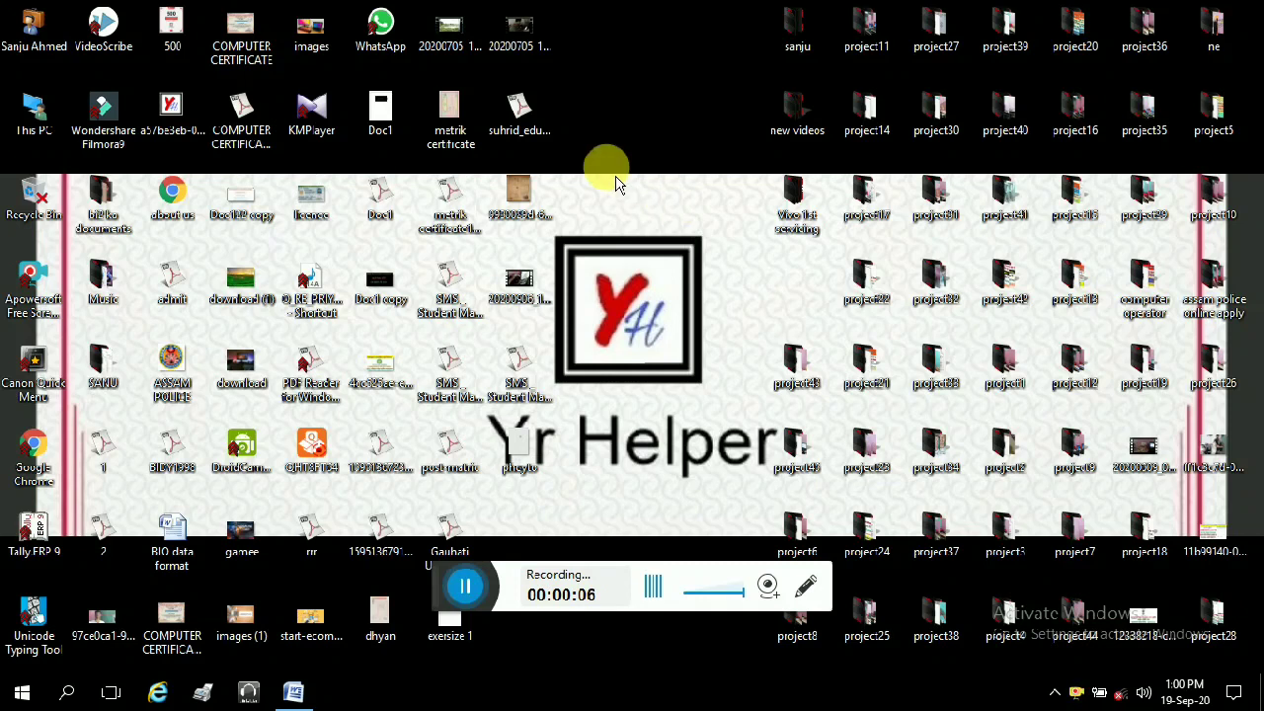
Step: Refresh the Windows desktop twice from its right-click menu
right_click(578, 144)
left_click(622, 223)
right_click(595, 150)
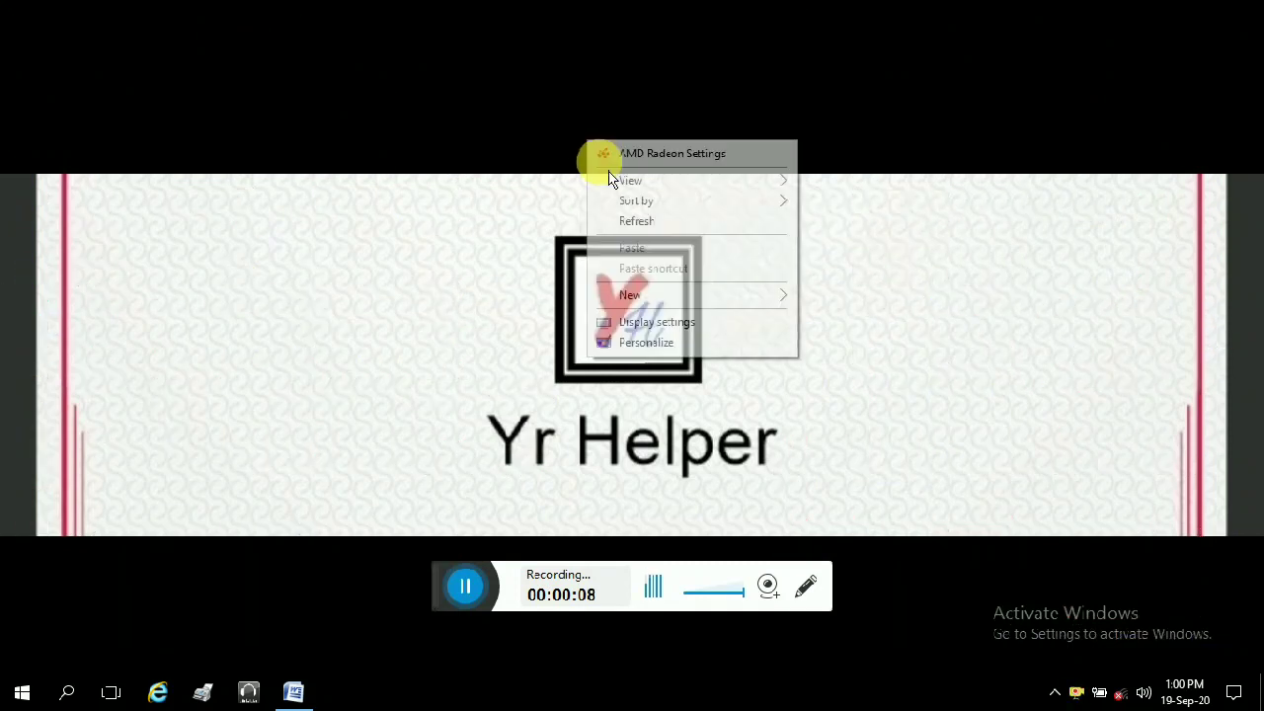
left_click(636, 224)
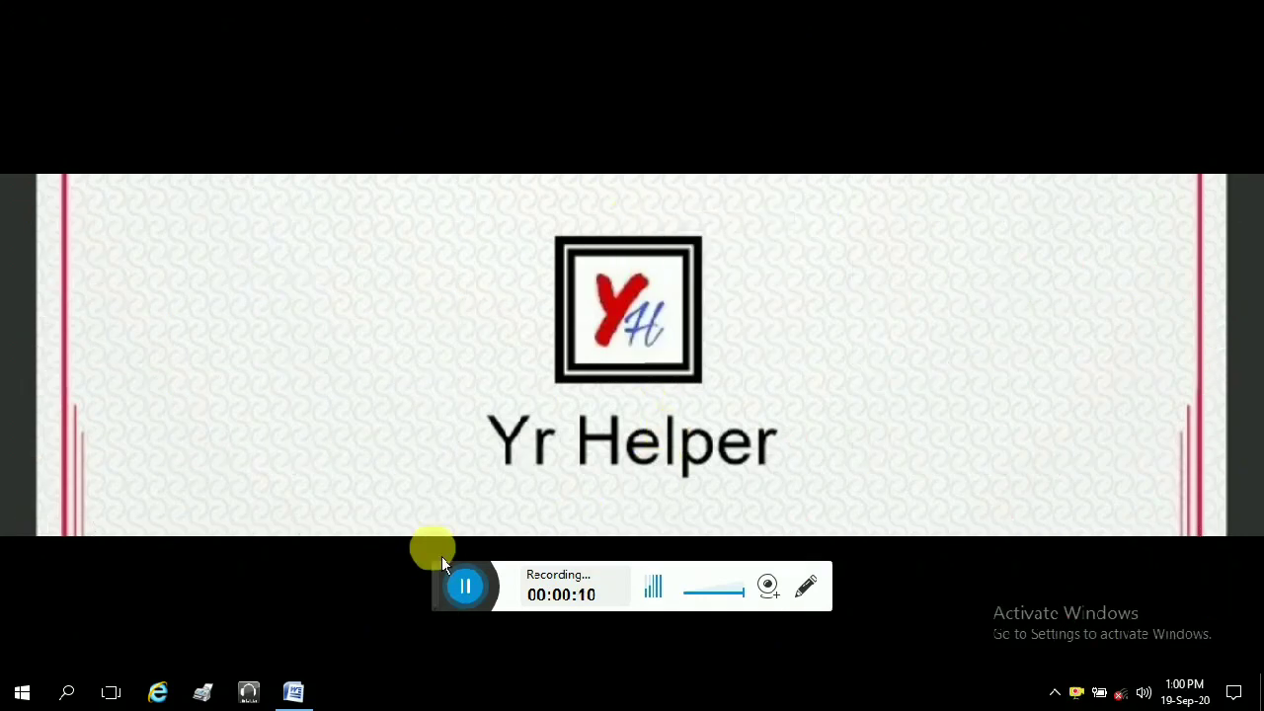
Step: Launch Microsoft Office Word 2007 from the Start menu's Microsoft Office folder
left_click_drag(442, 596, 445, 669)
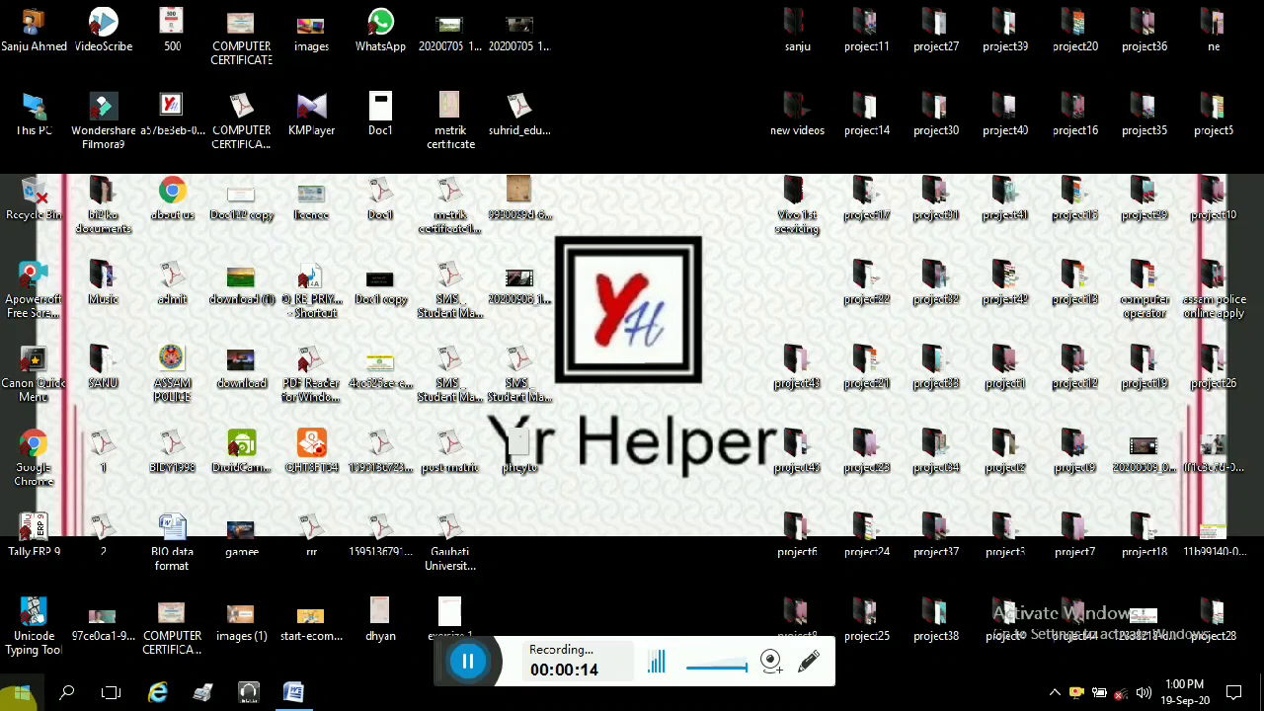
left_click(22, 695)
left_click(29, 128)
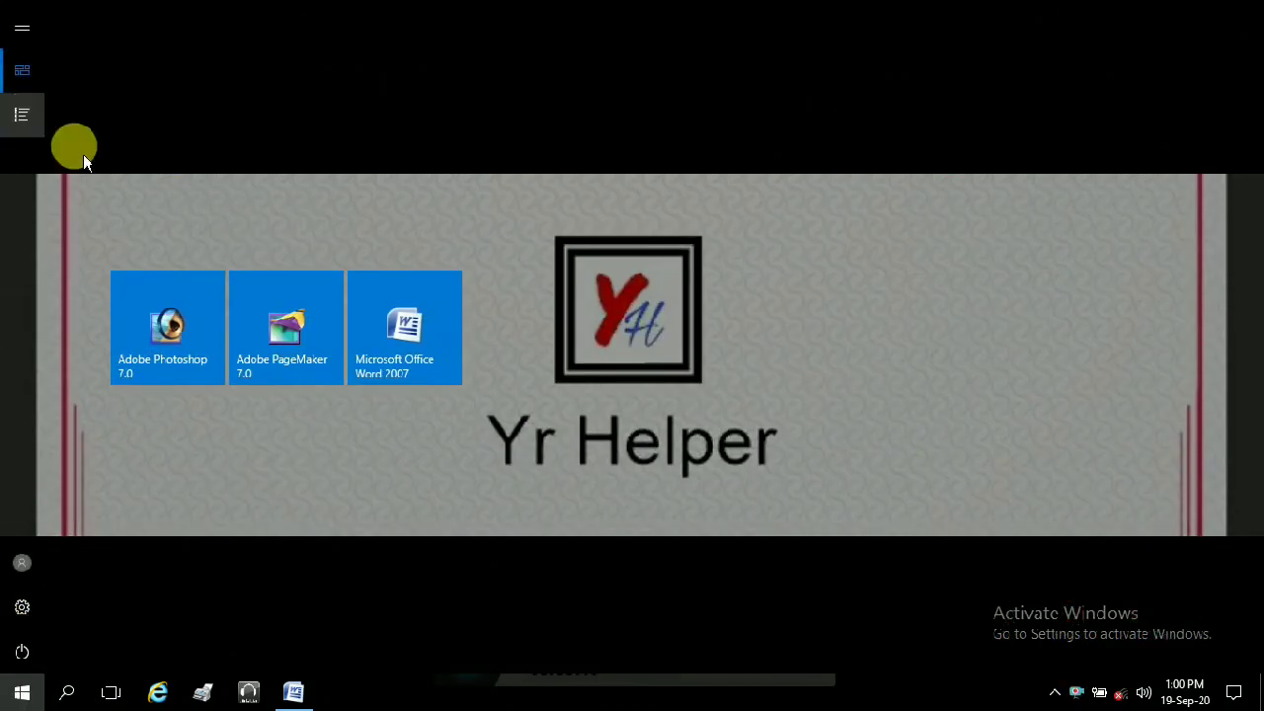
scroll(787, 336, "down", 3)
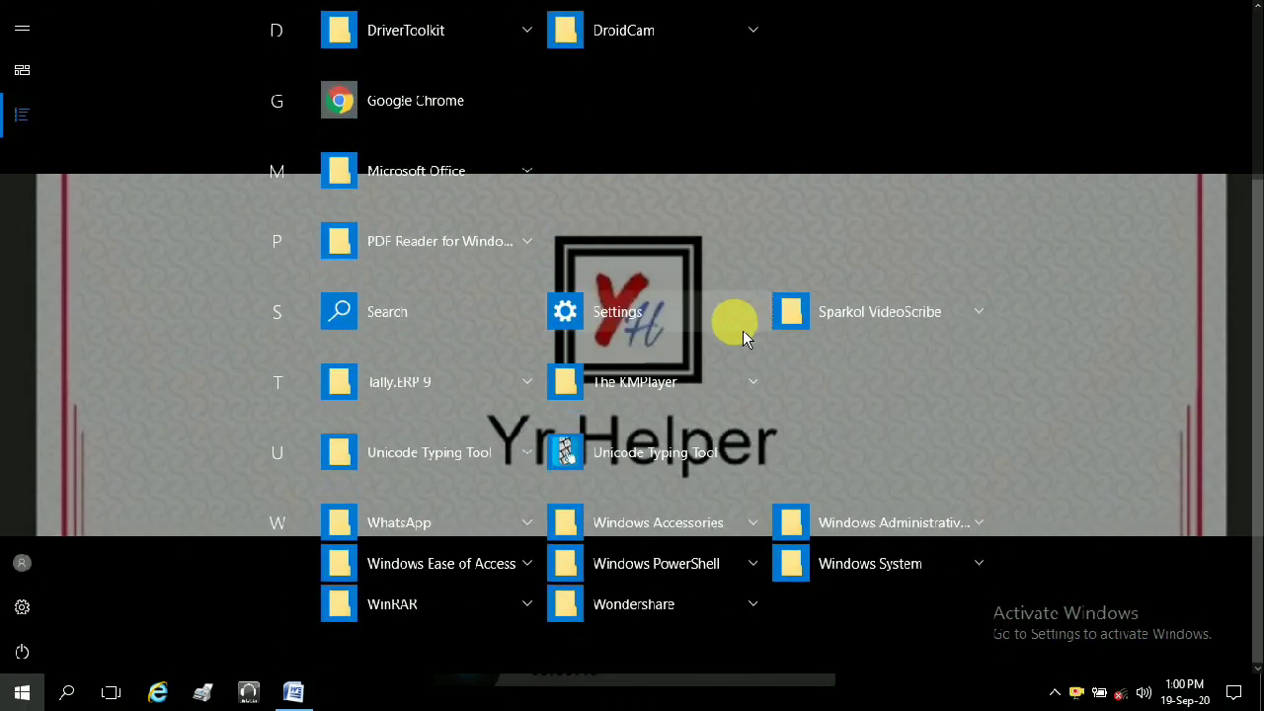
left_click(462, 175)
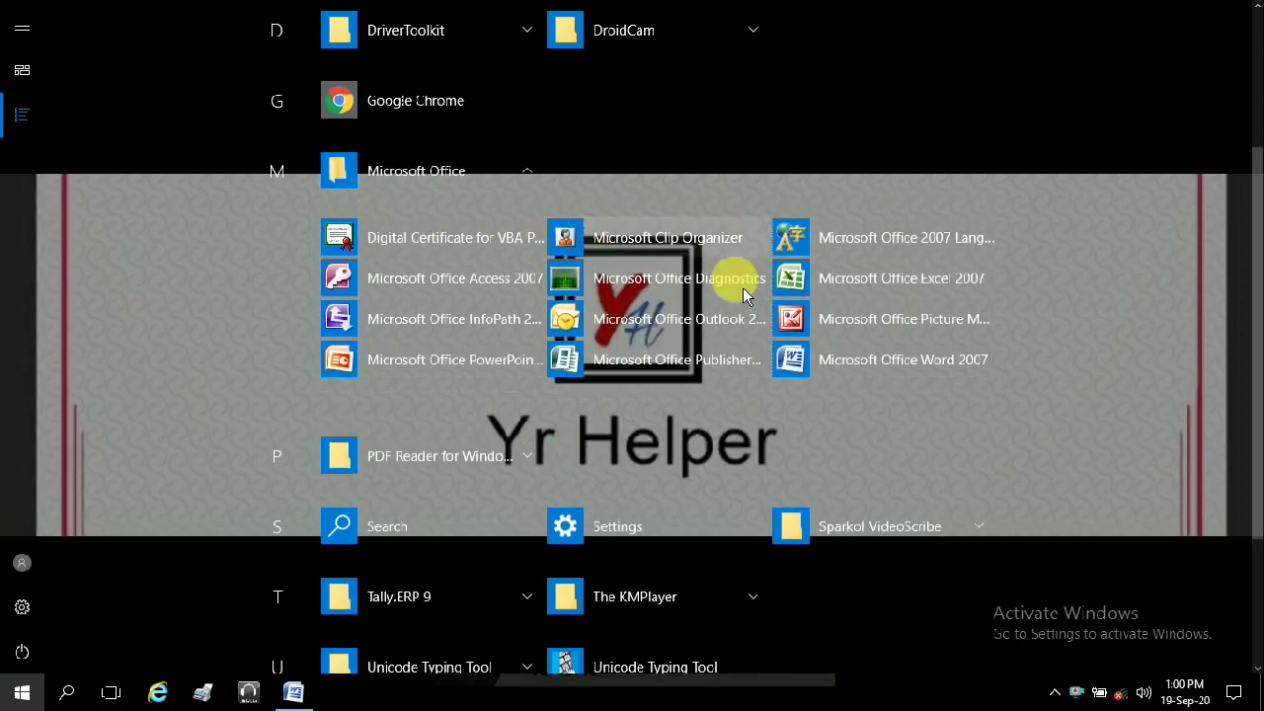
left_click(835, 361)
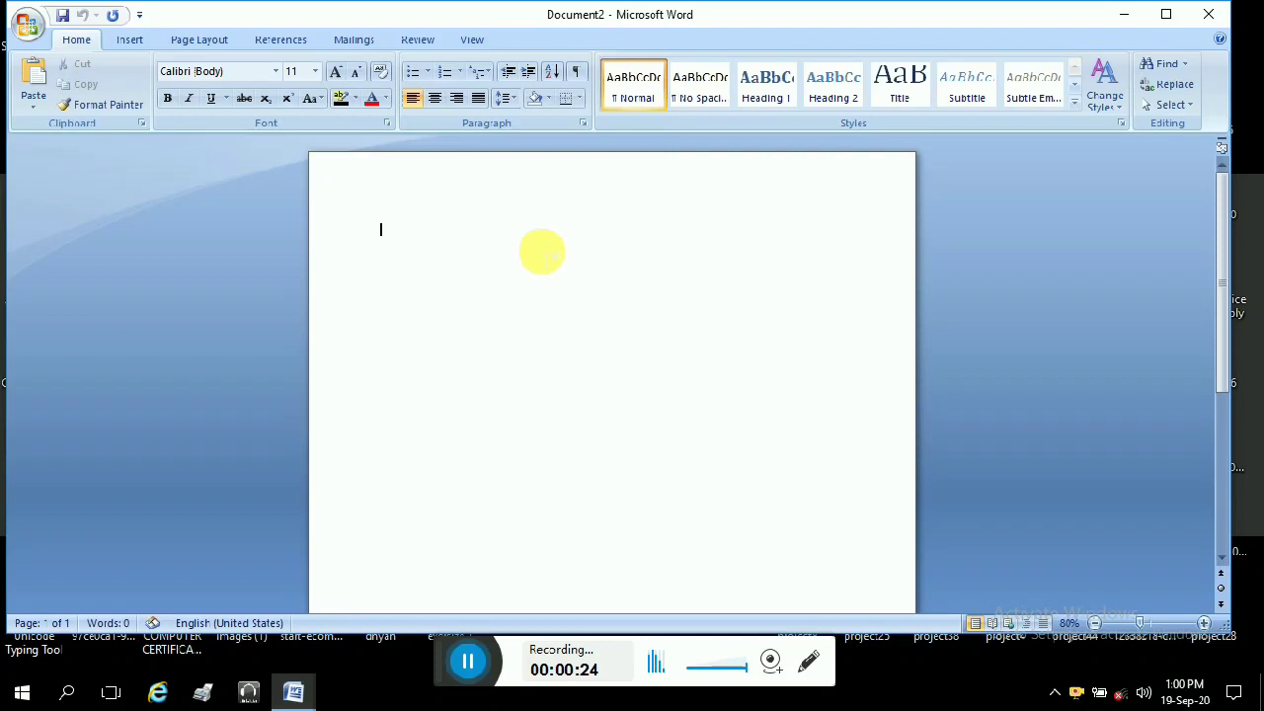
Step: Maximize the Word window, show the Insert ribbon, and delete a stray 'H' from the blank page
left_click(1133, 14)
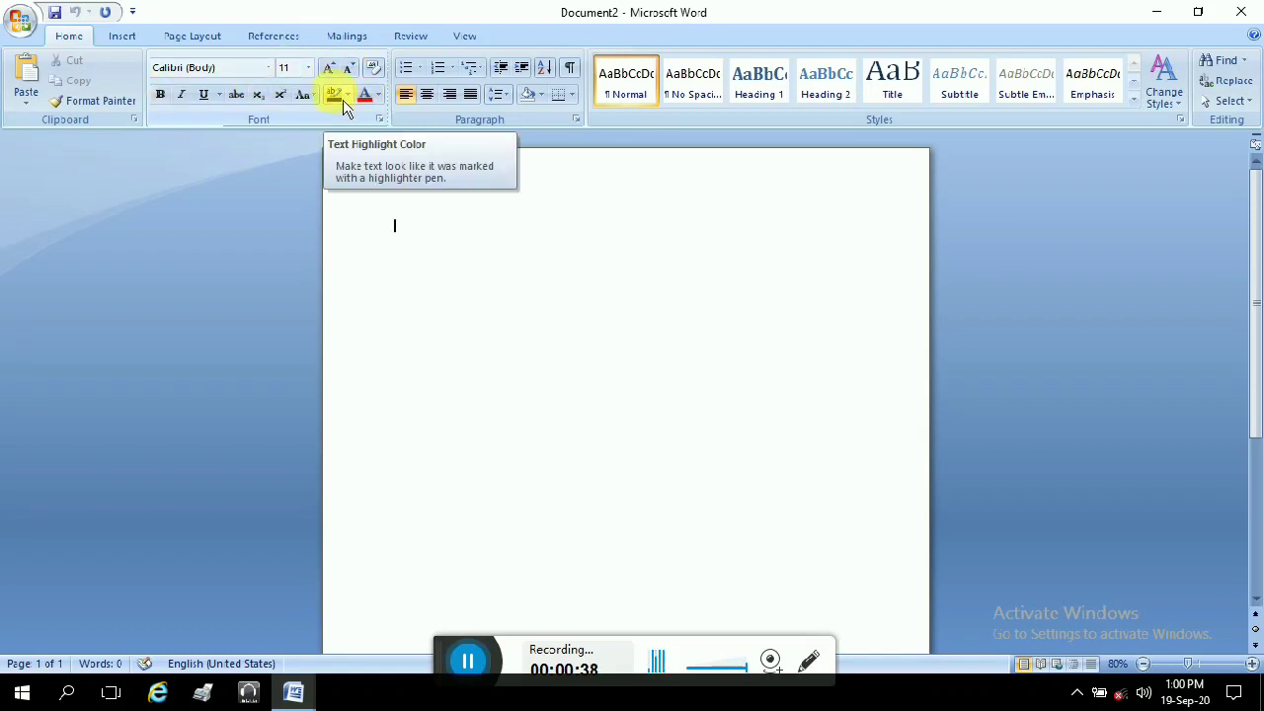
left_click(123, 37)
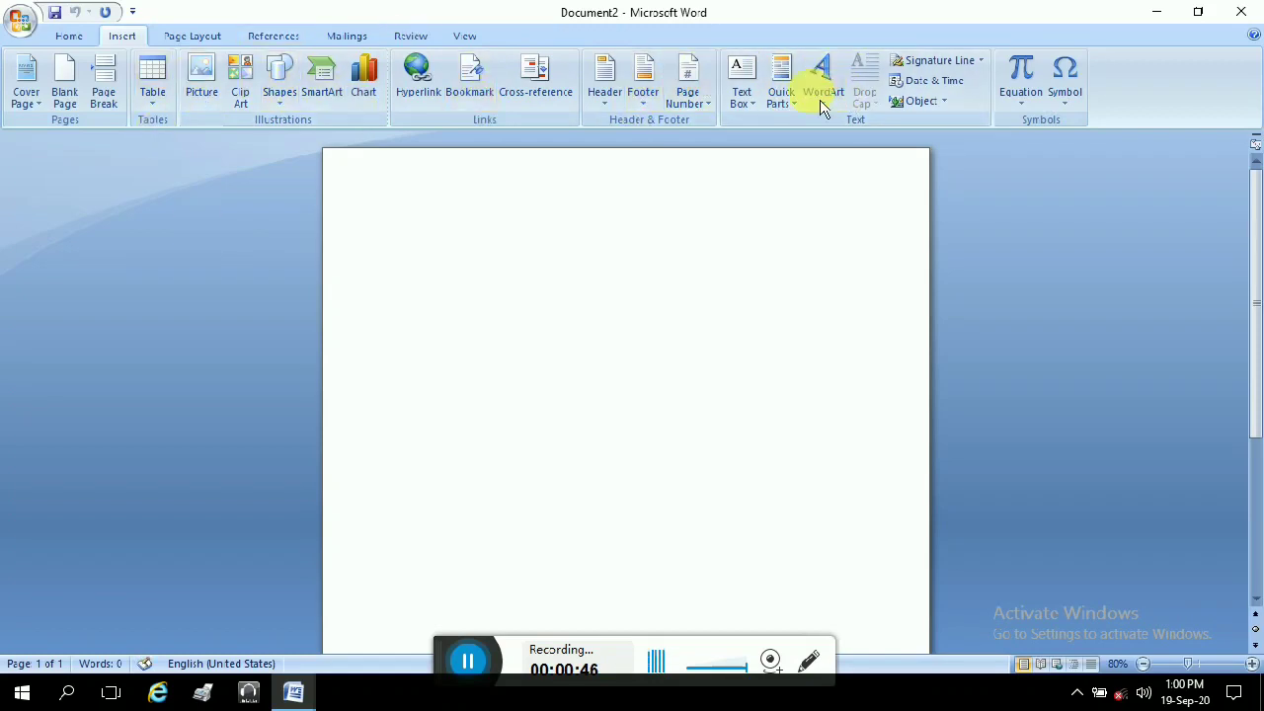
mouse_move(948, 148)
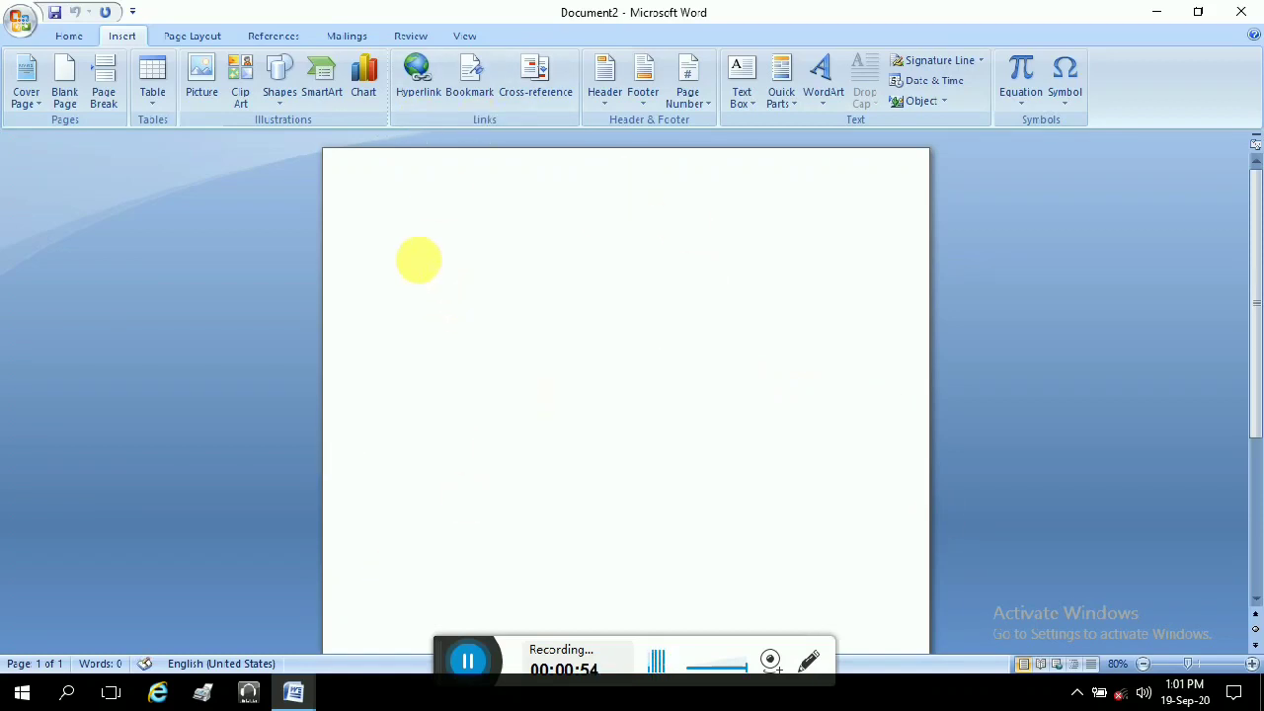
type("H")
key("BackSpace")
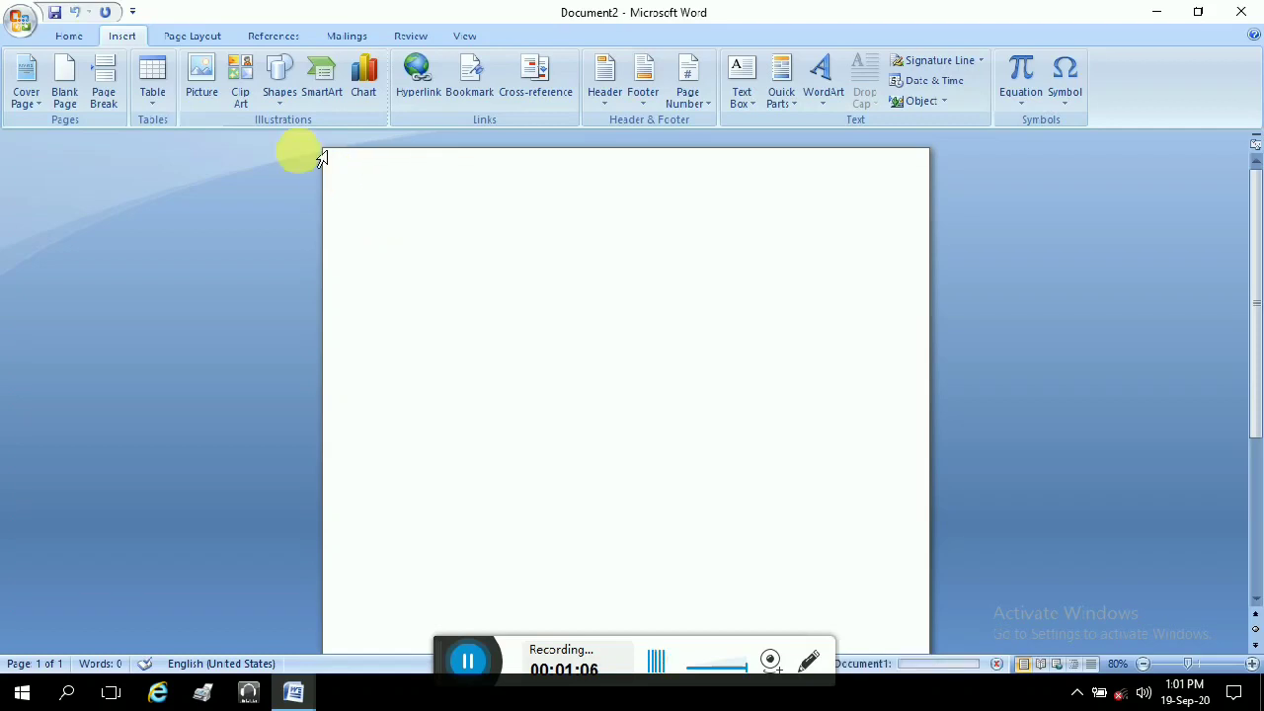
Step: Apply the Last Custom Setting margins of 0.5 inch on all sides
left_click(191, 35)
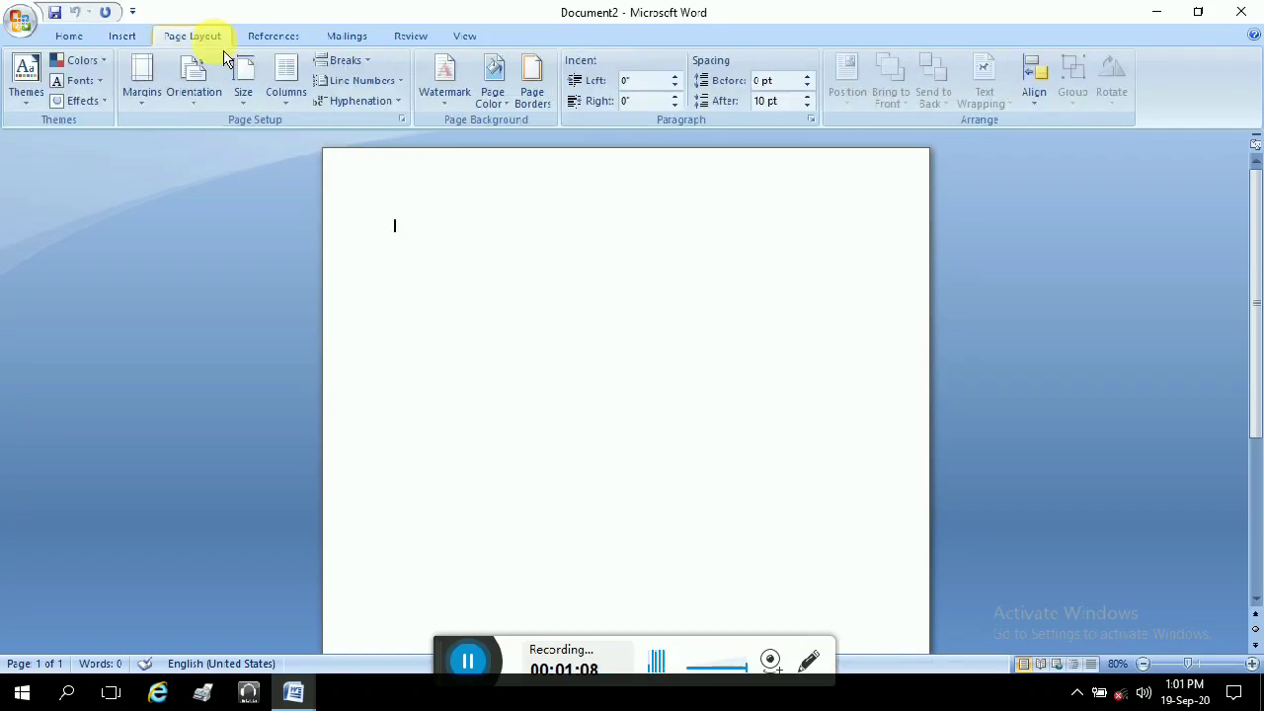
left_click(142, 84)
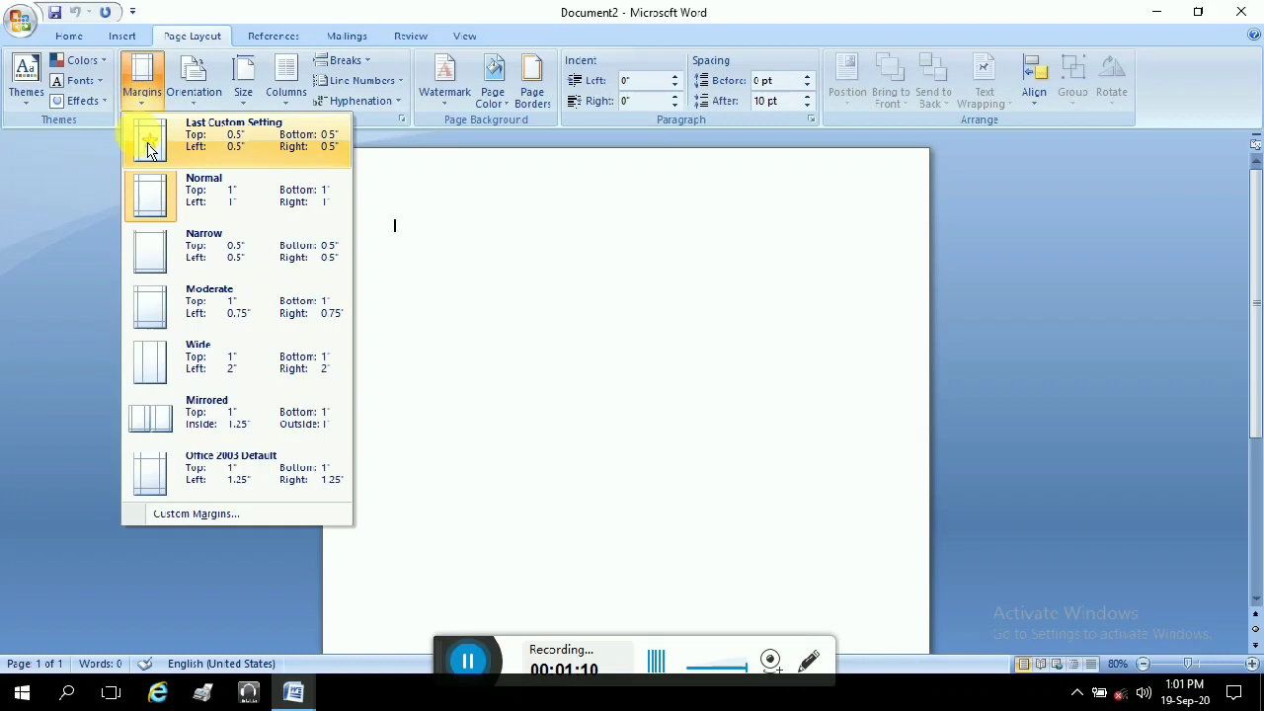
left_click(153, 148)
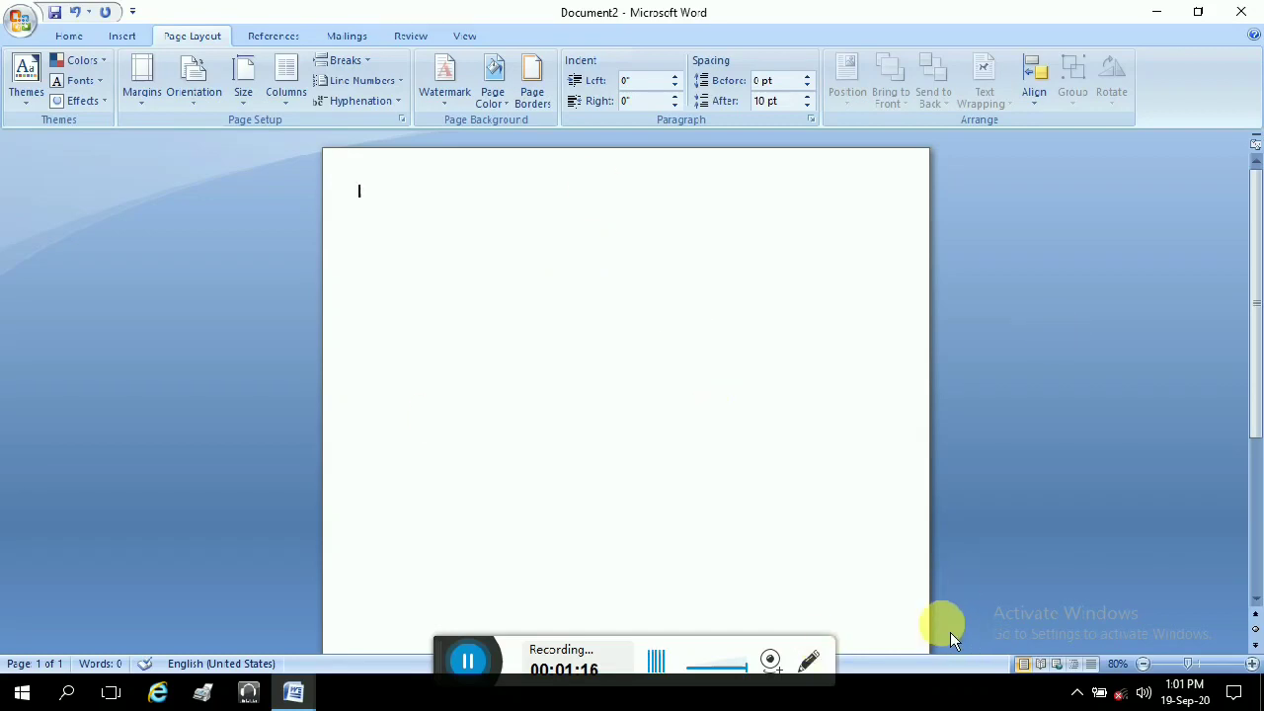
scroll(685, 472, "down", 1)
scroll(684, 472, "up", 1)
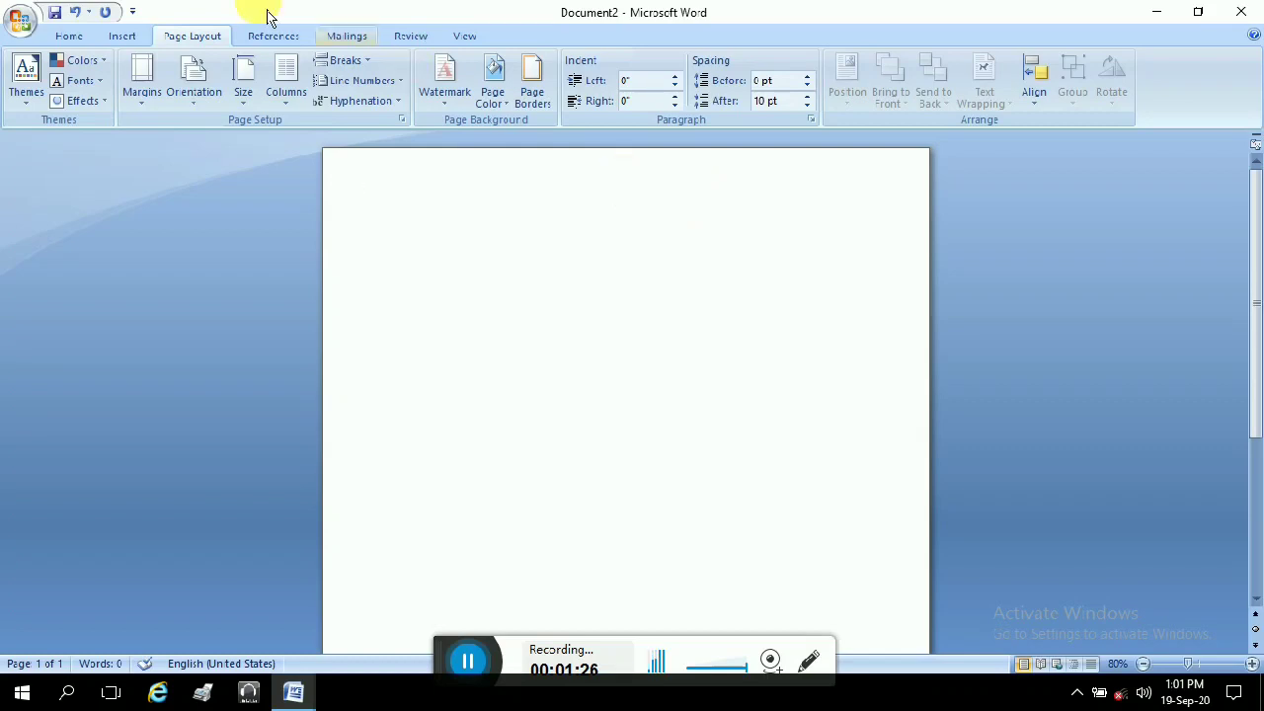
left_click(122, 37)
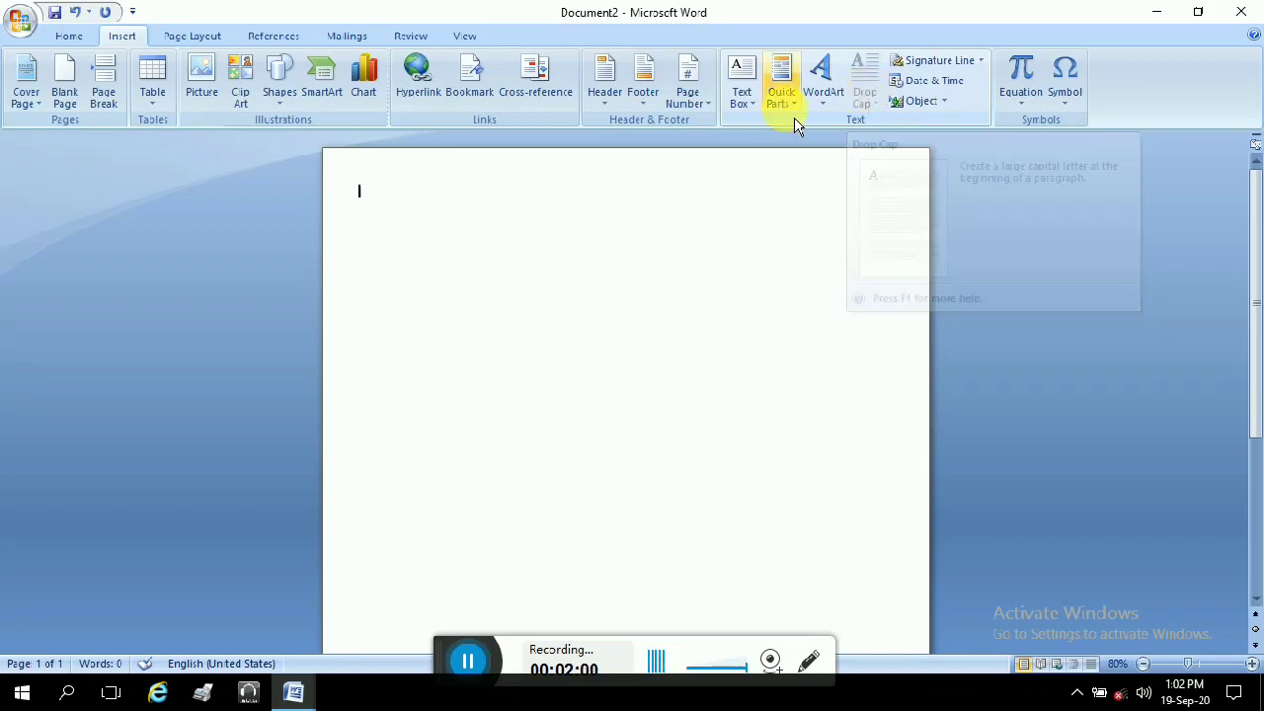
Step: Insert a grey-style WordArt reading 'BIO DATA'
left_click(825, 96)
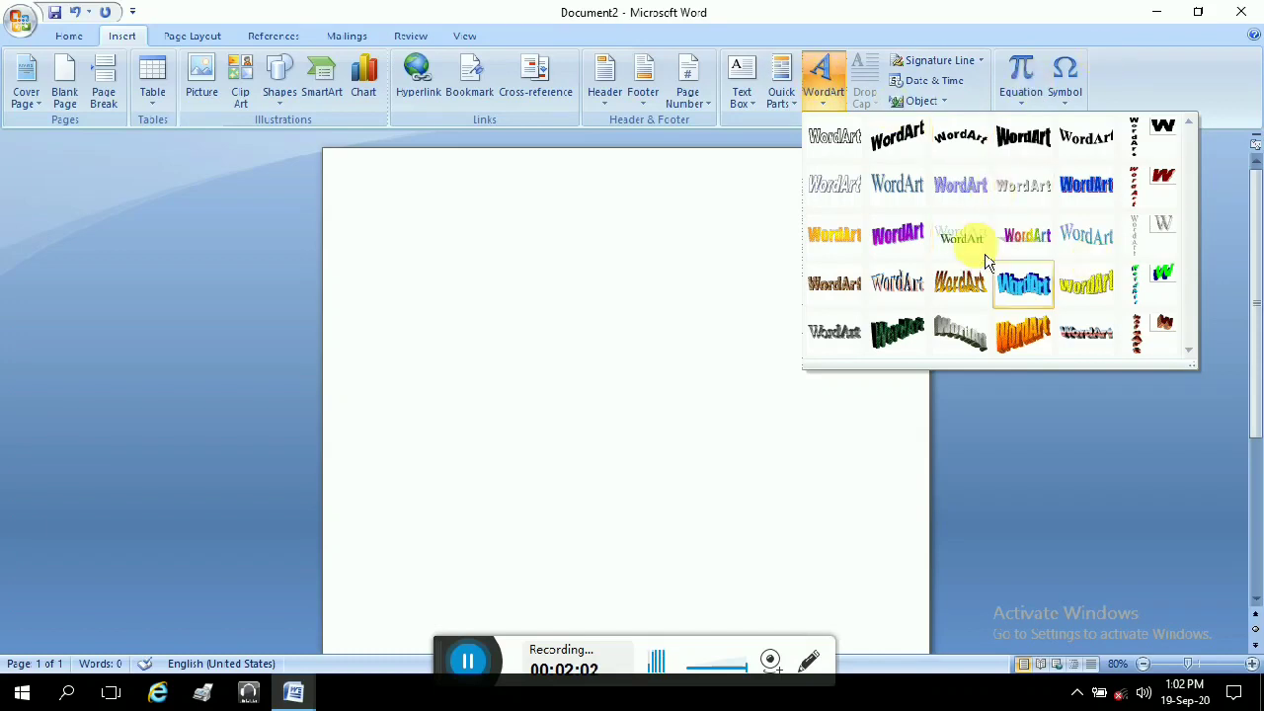
left_click(1037, 207)
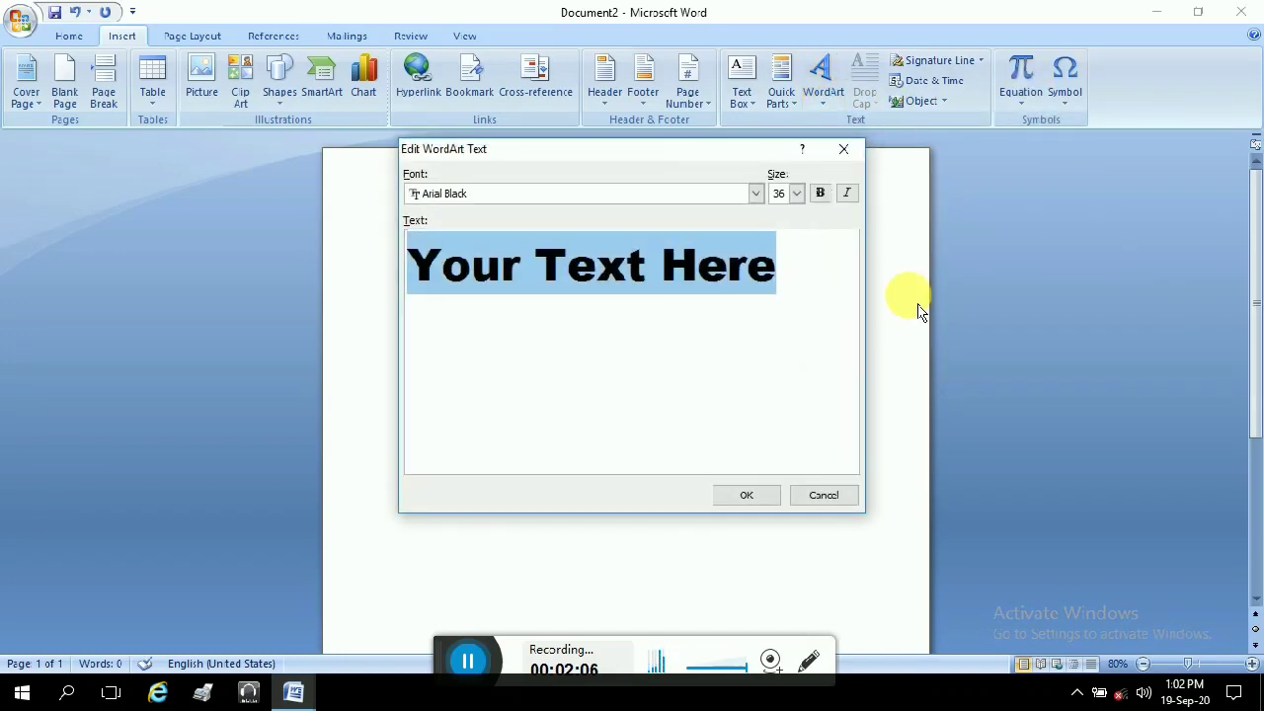
type("BIO LDATA")
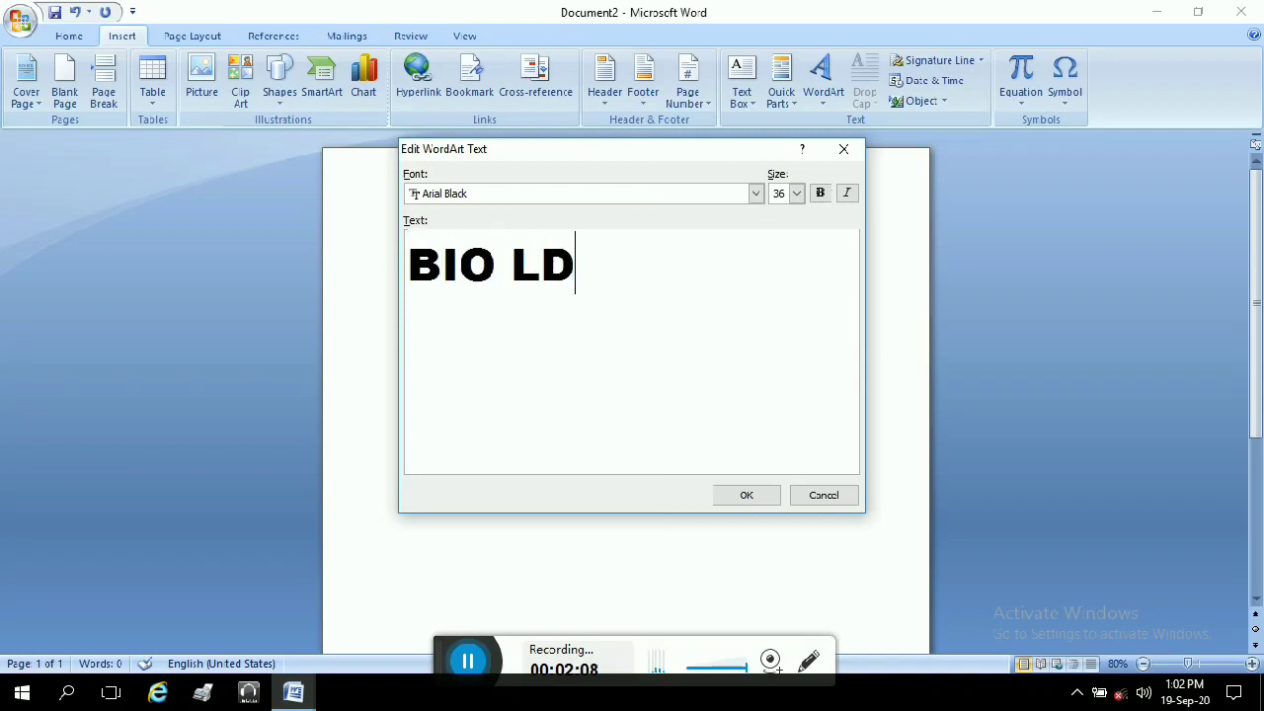
key("BackSpace")
key("BackSpace")
key("BackSpace")
key("BackSpace")
key("BackSpace")
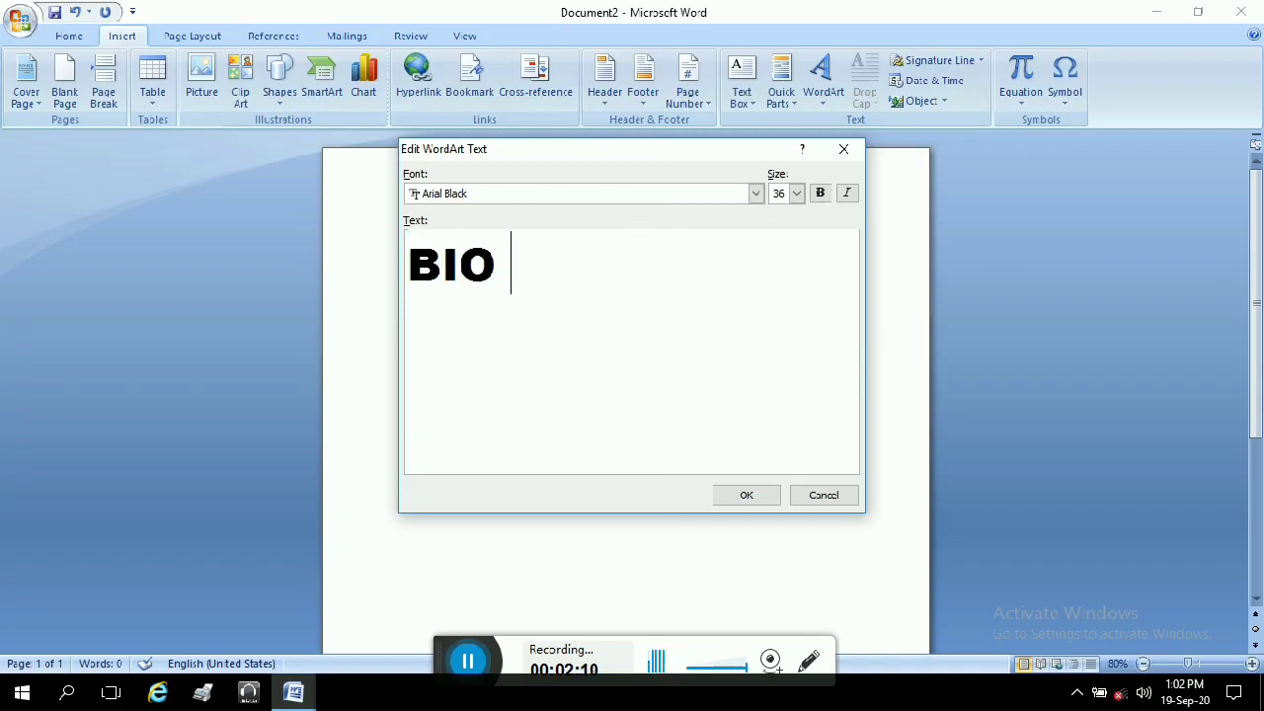
type("DATA")
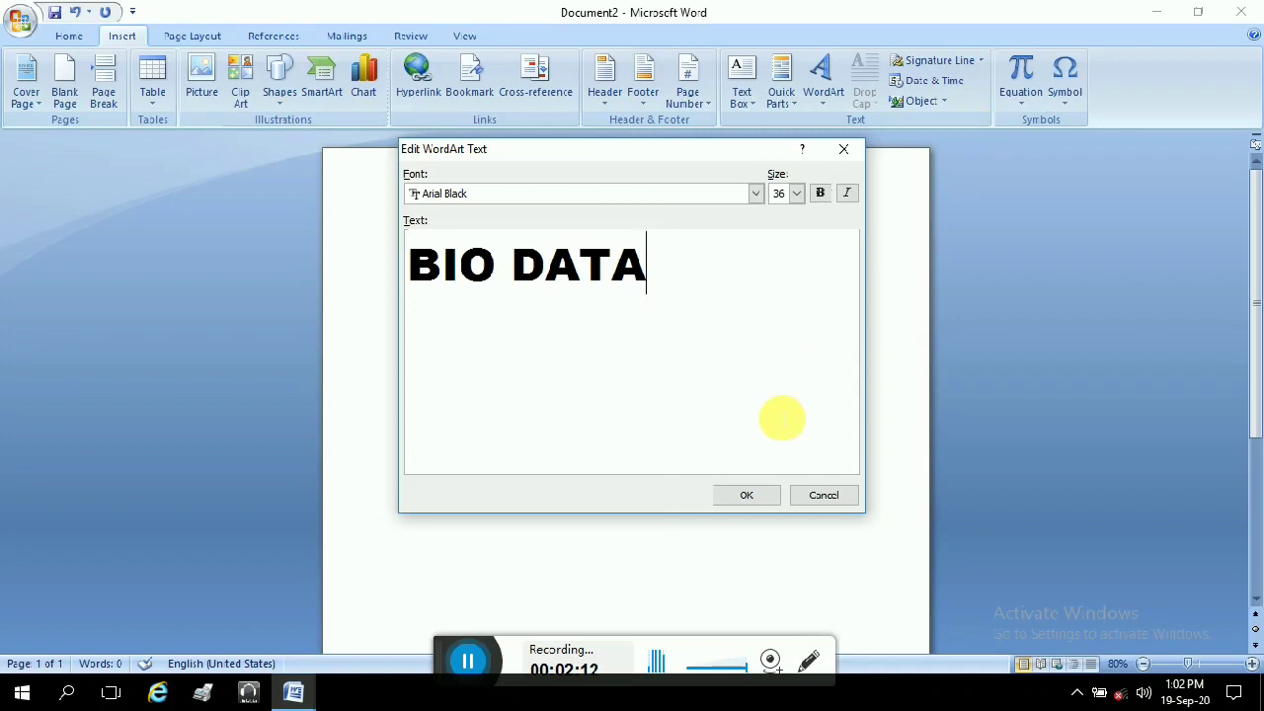
left_click(756, 499)
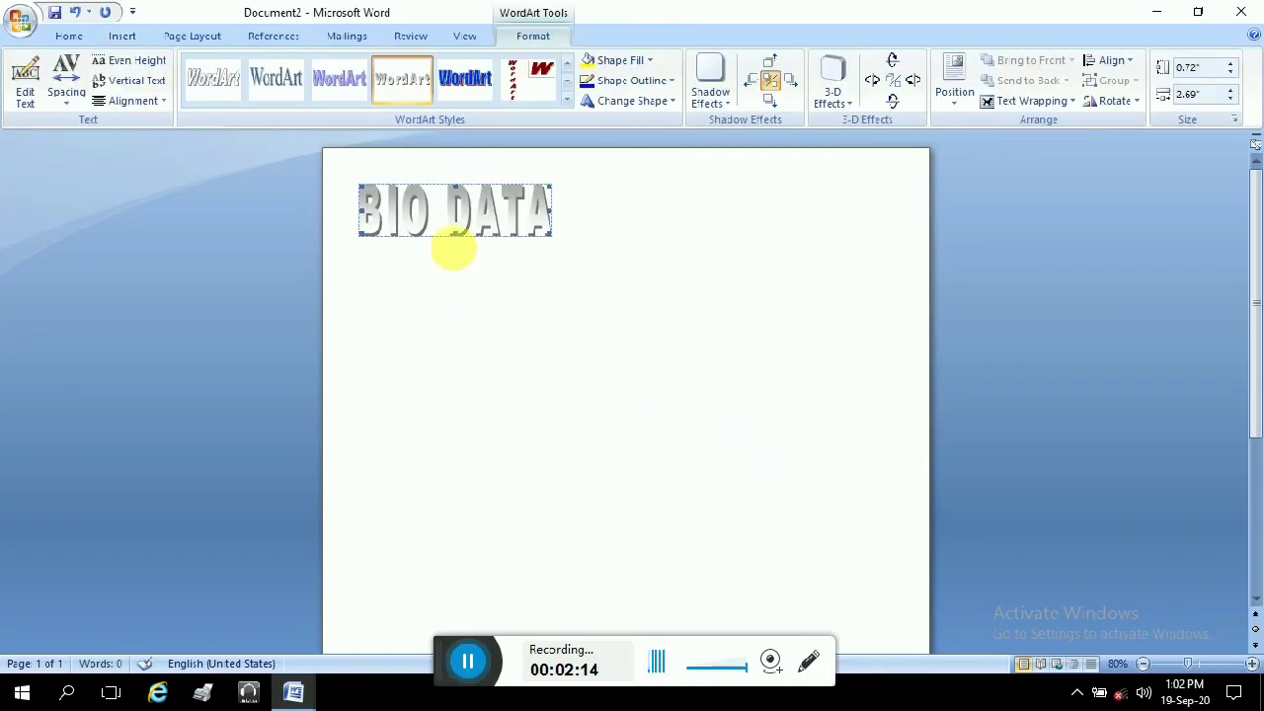
Step: Try dragging the BIO DATA WordArt rightward, then reselect it
left_click(469, 223)
left_click(677, 221)
left_click(462, 223)
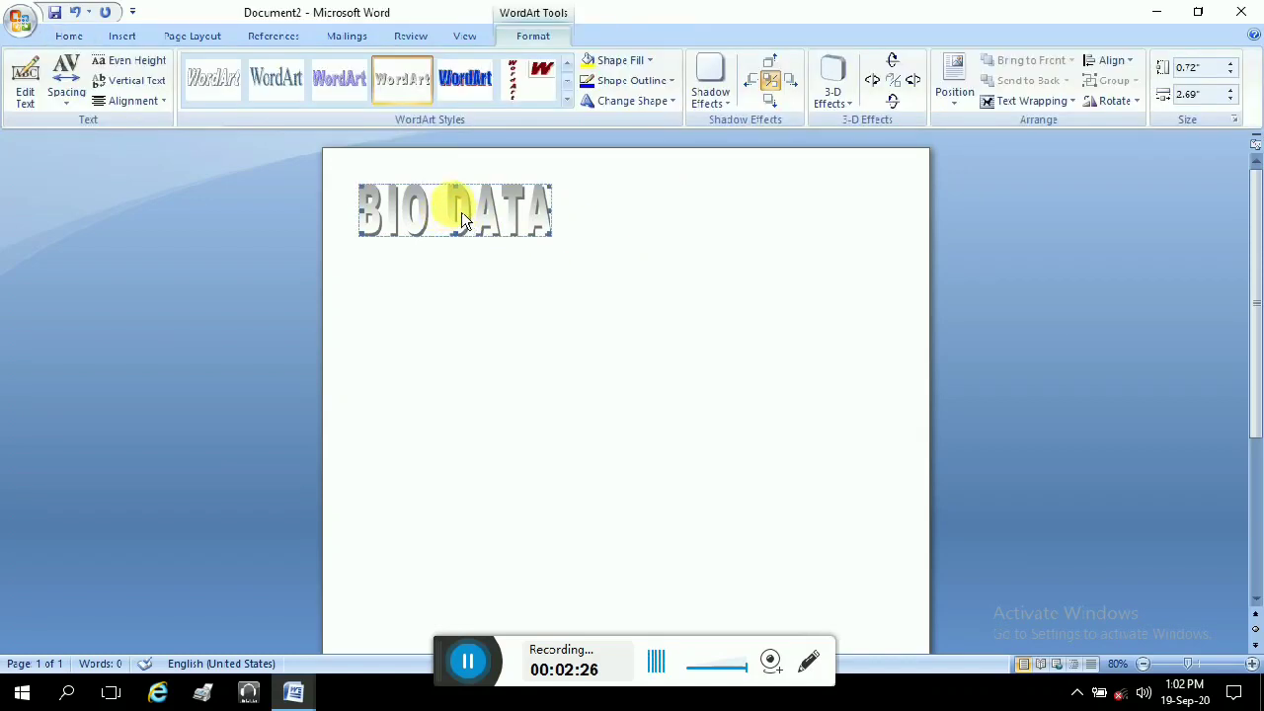
left_click_drag(468, 223, 646, 209)
left_click(464, 227)
left_click_drag(464, 227, 649, 209)
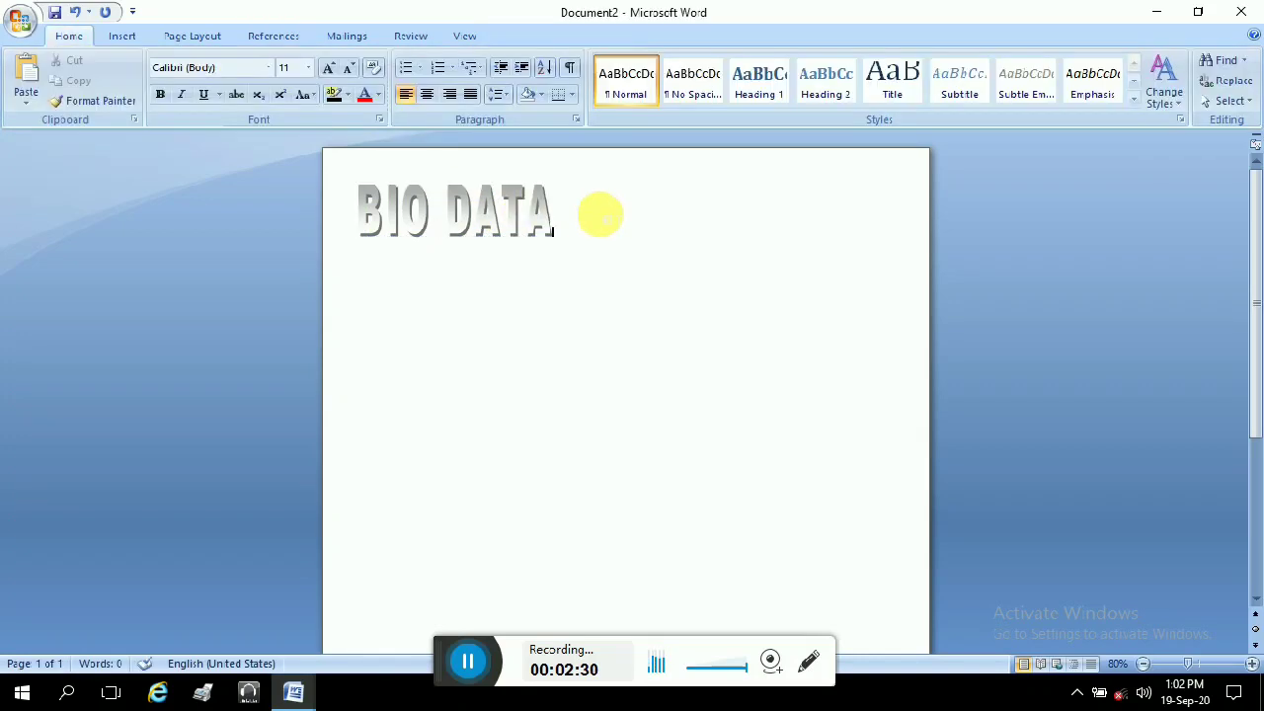
left_click(502, 229)
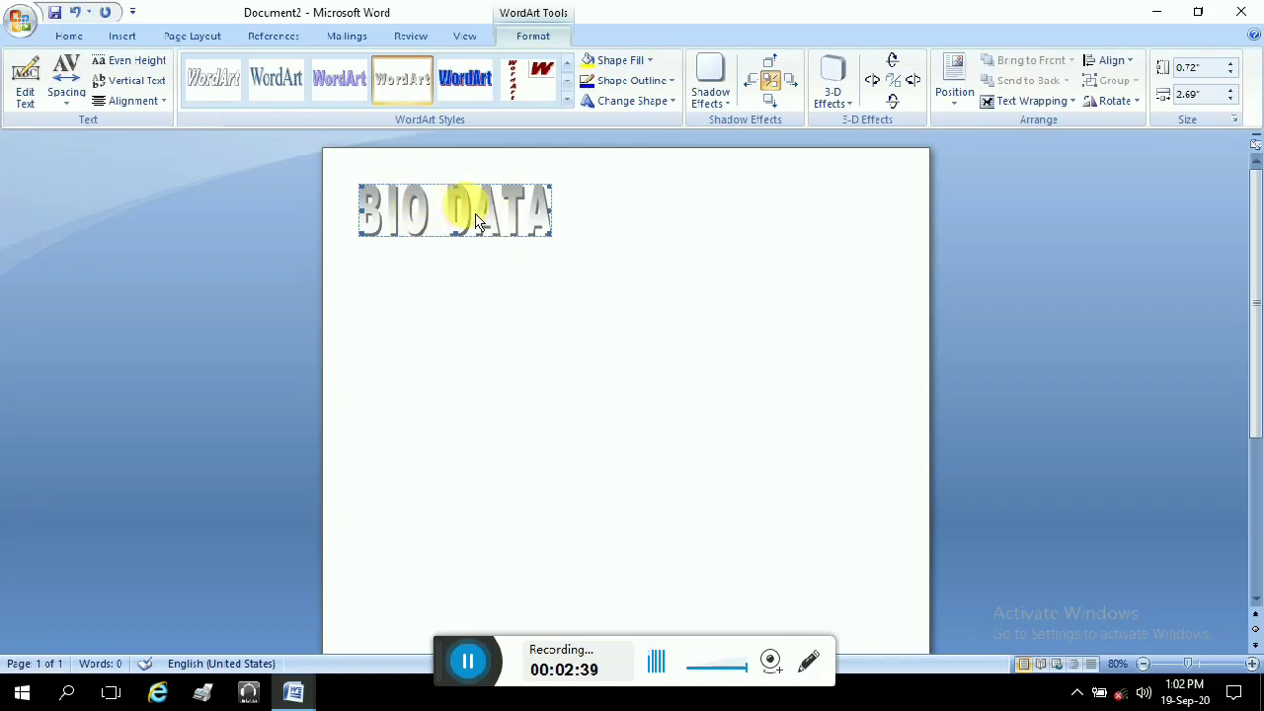
Step: In Format WordArt, give BIO DATA a yellow fill and a dark outline
right_click(470, 207)
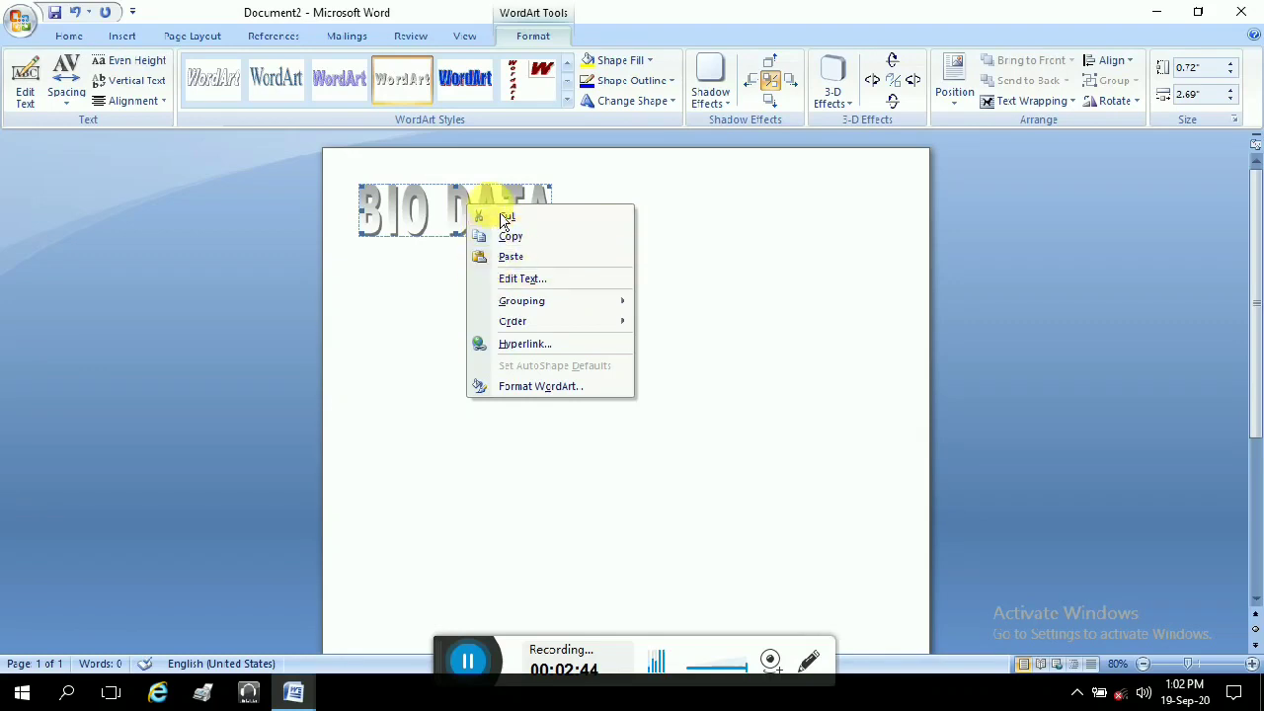
left_click(503, 393)
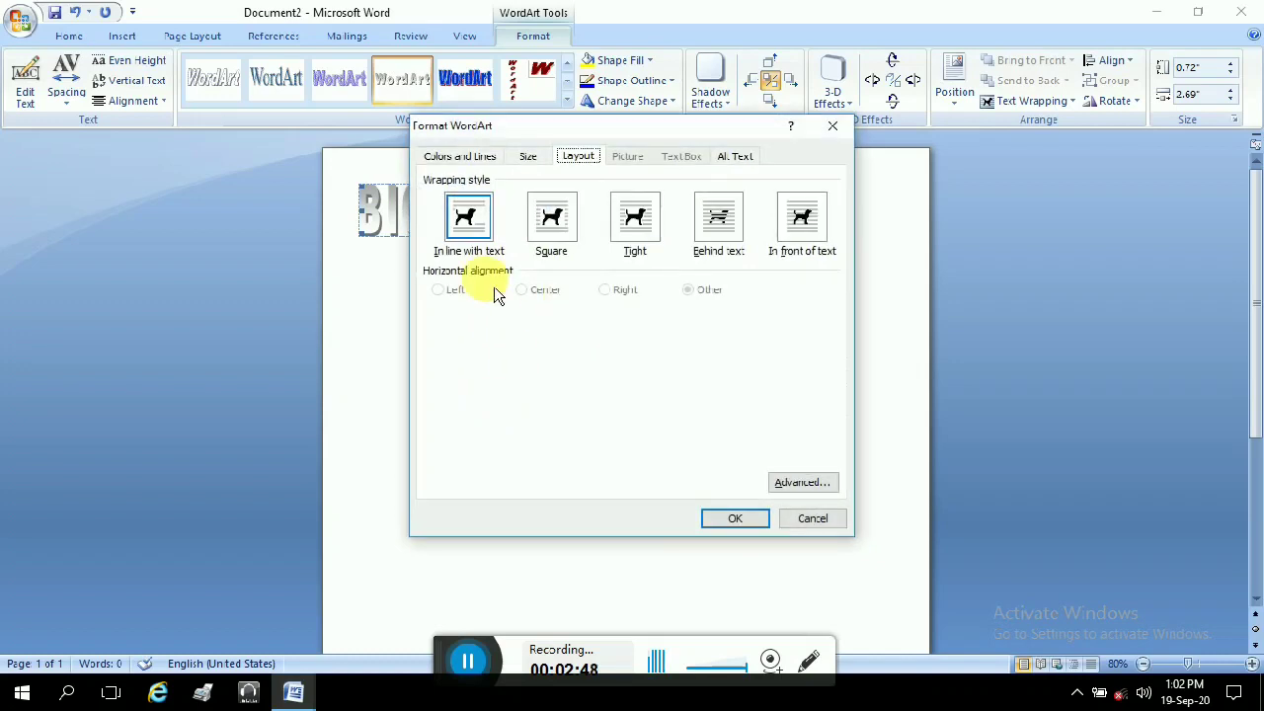
left_click(449, 157)
left_click(527, 158)
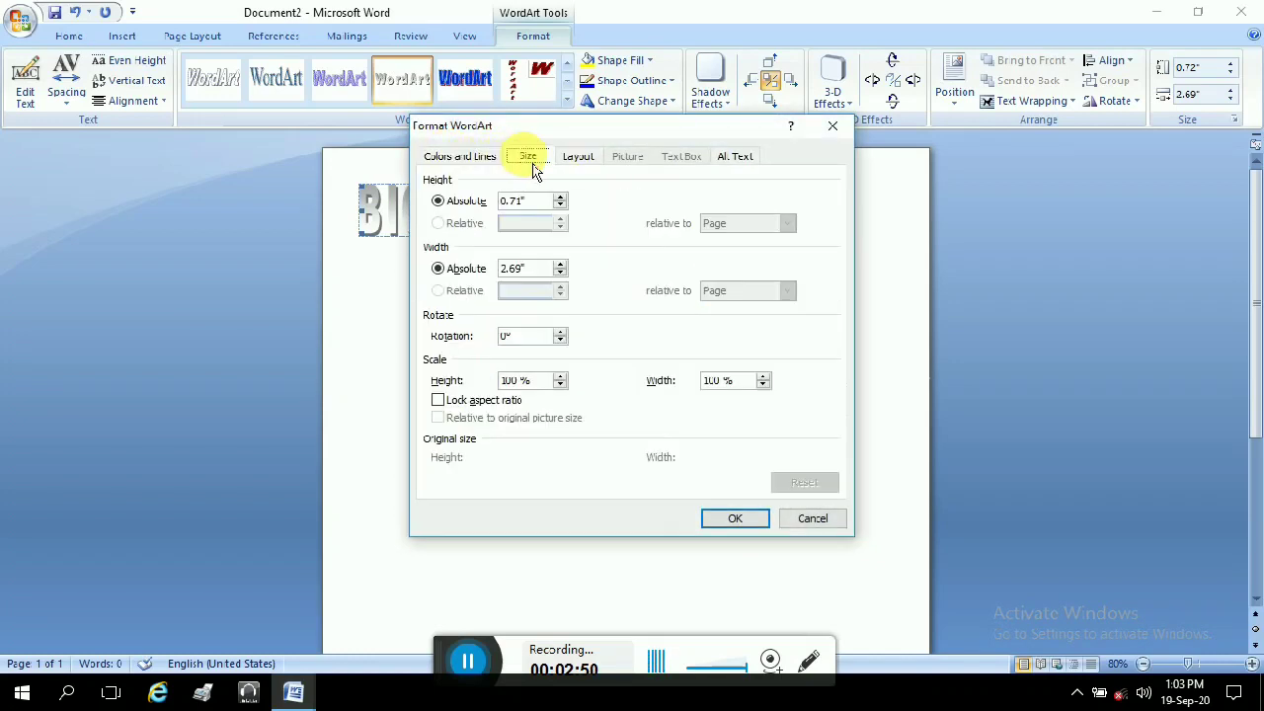
left_click(579, 158)
left_click_drag(543, 126, 457, 252)
left_click(462, 313)
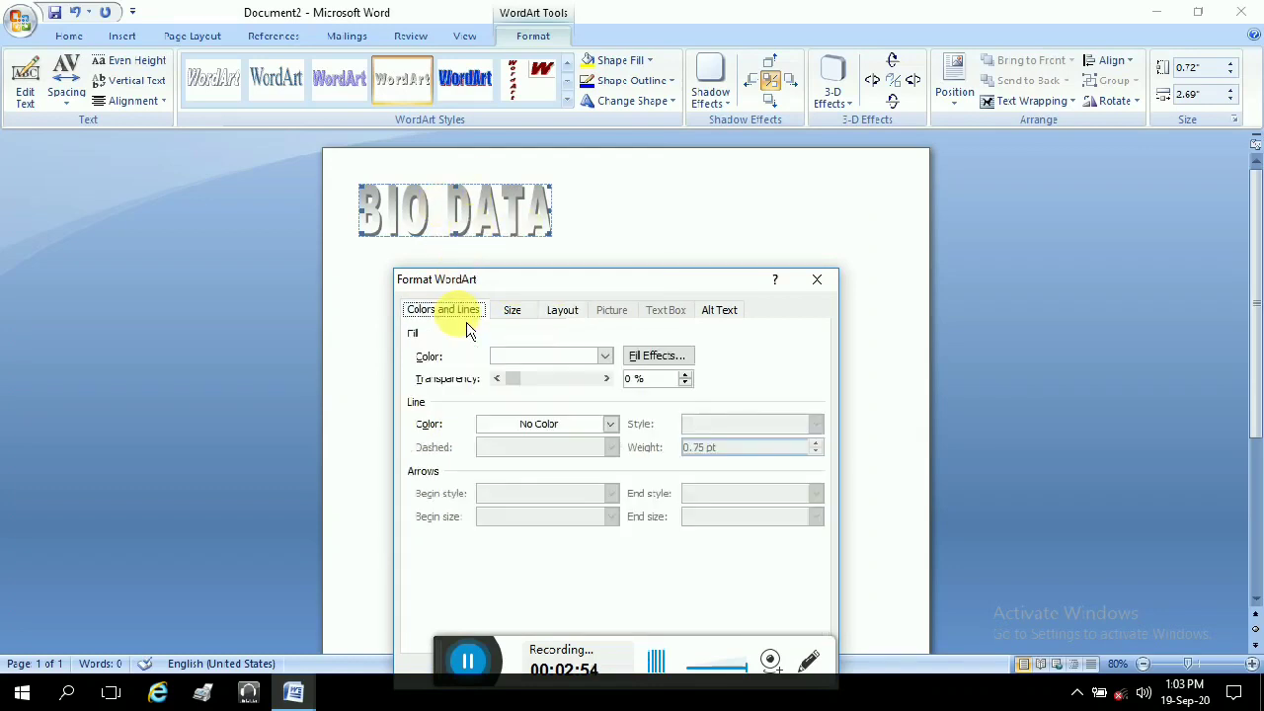
left_click(605, 355)
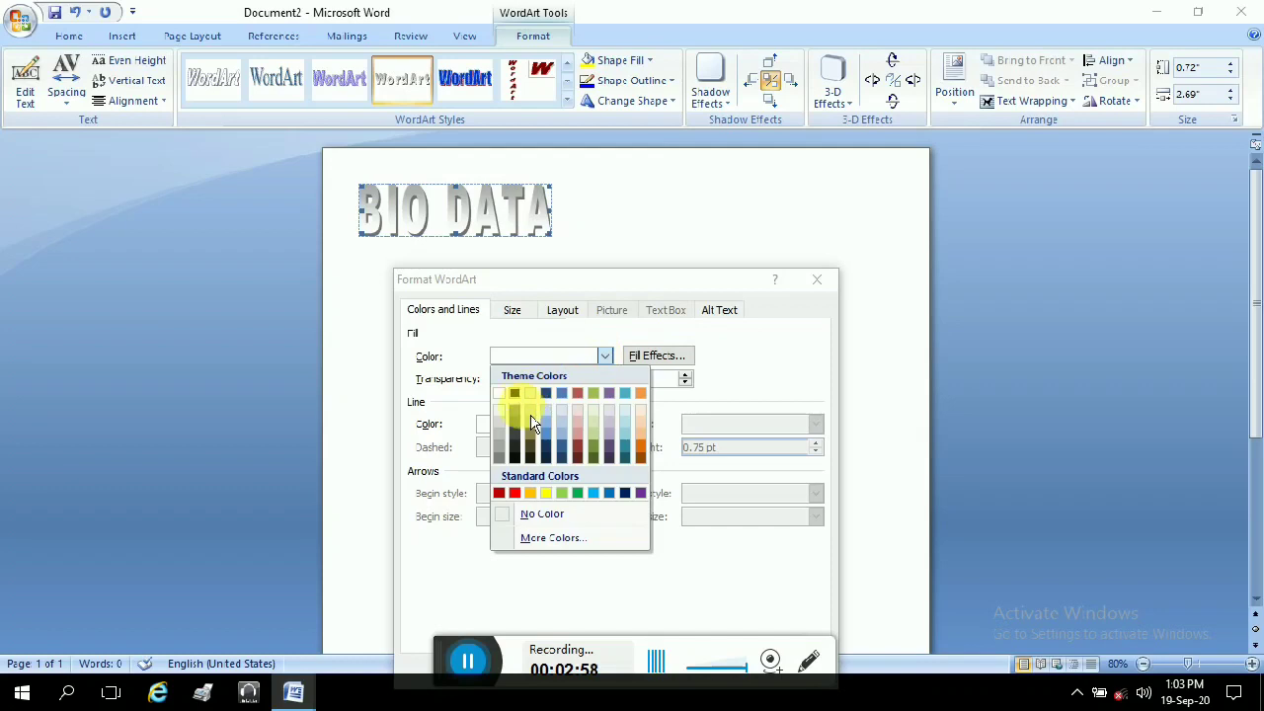
left_click(546, 494)
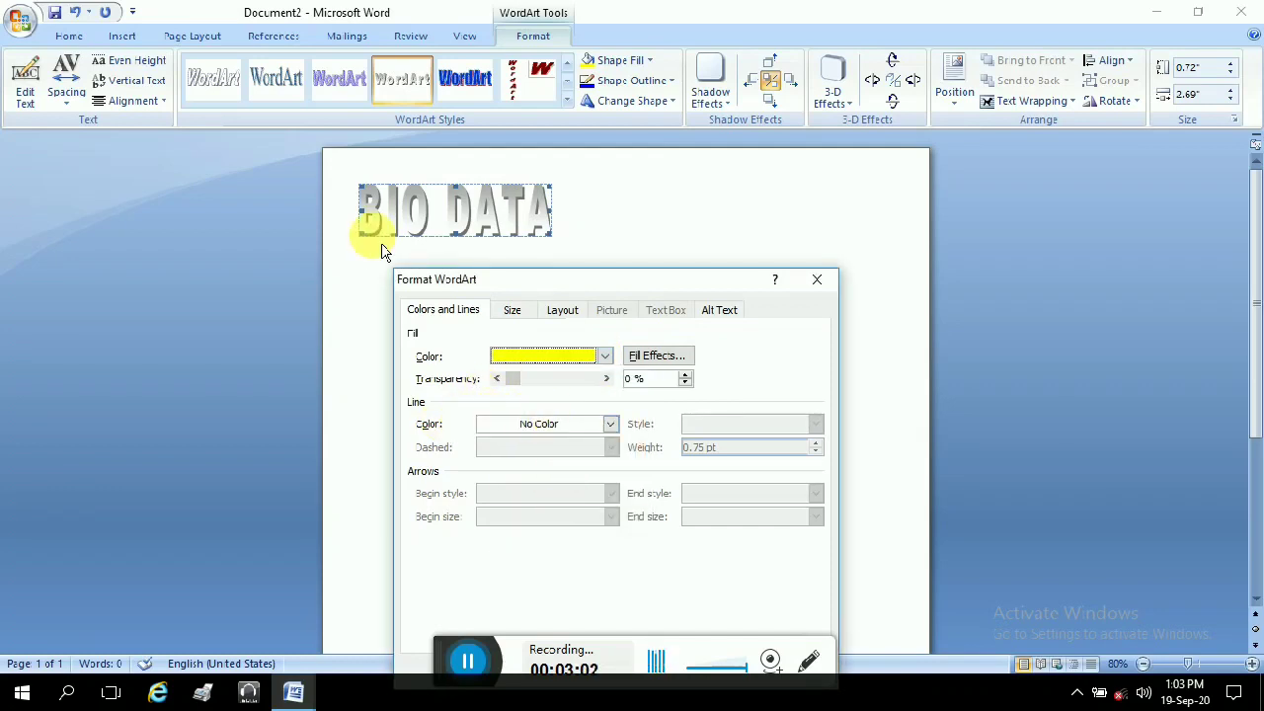
left_click(611, 423)
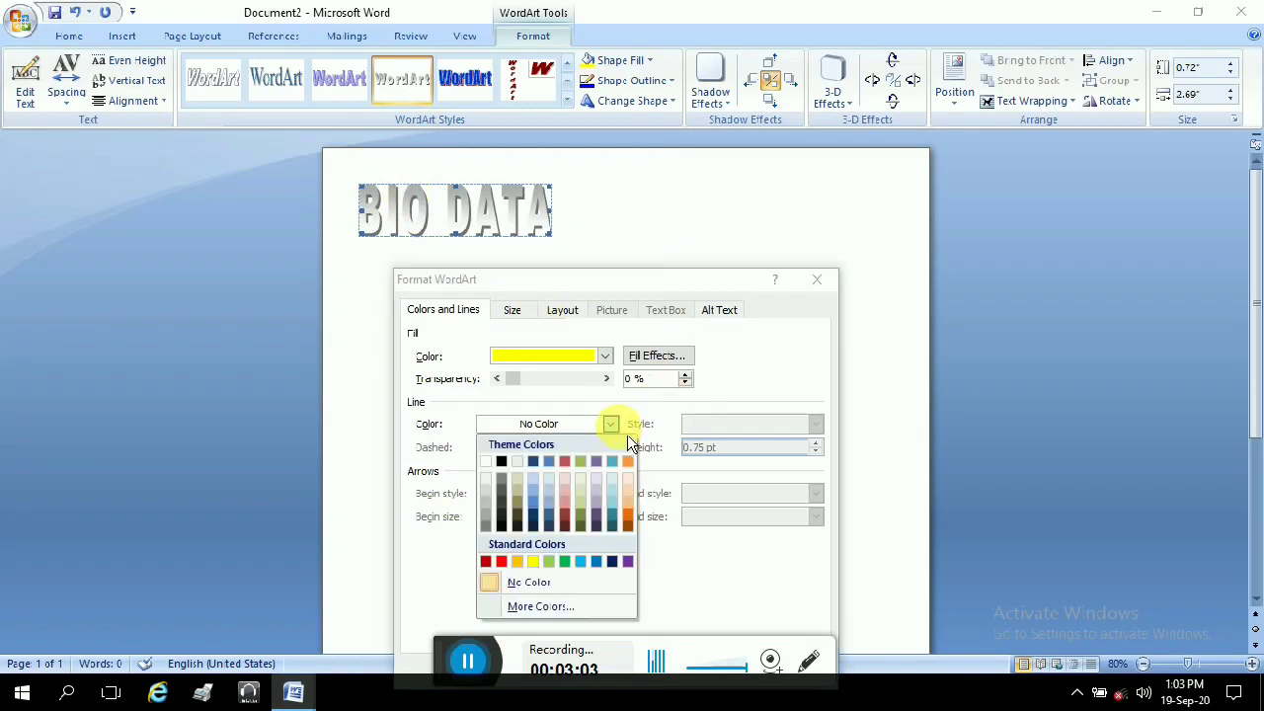
left_click(511, 479)
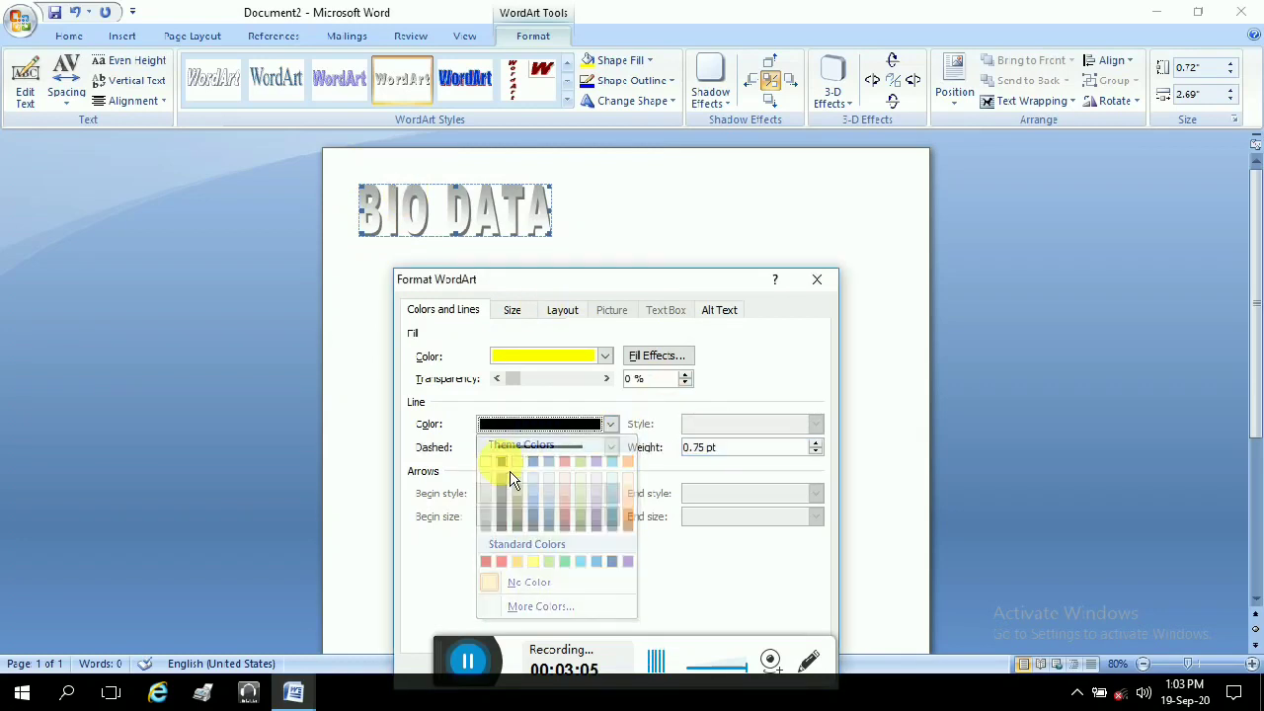
Step: Set Tight text wrapping, apply it, and drag the heading toward the page centre
left_click(511, 310)
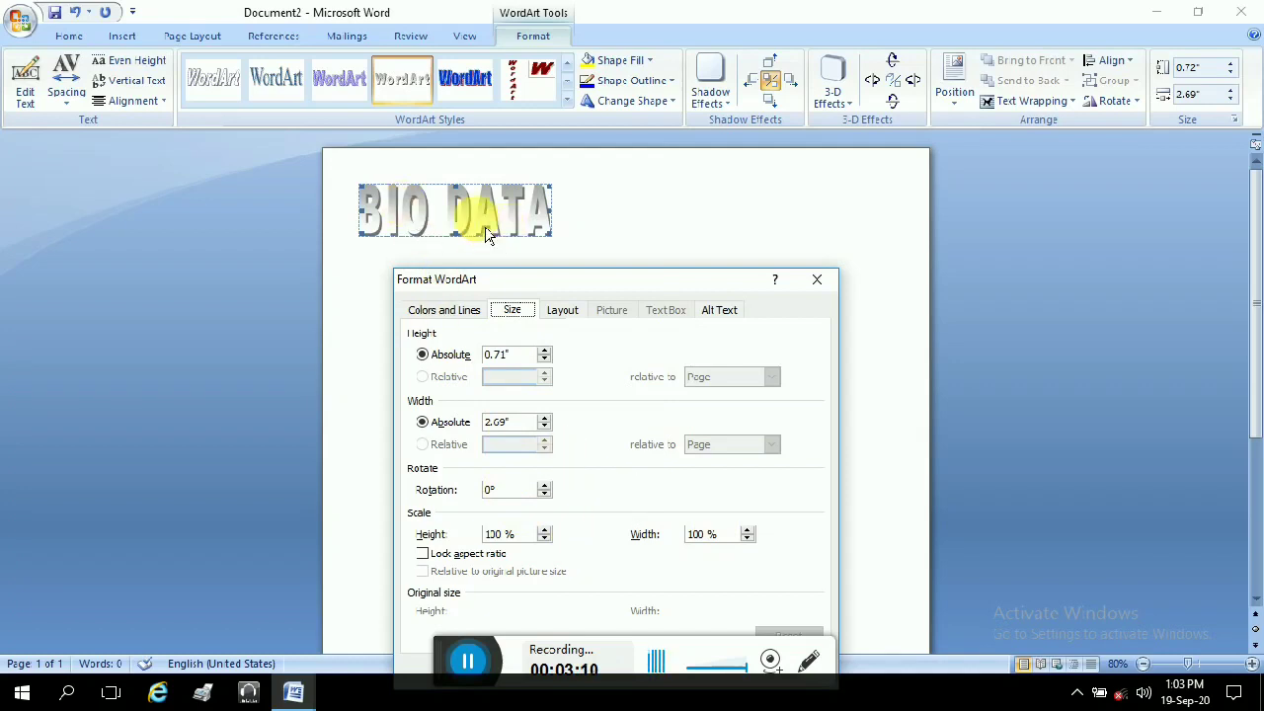
left_click(571, 318)
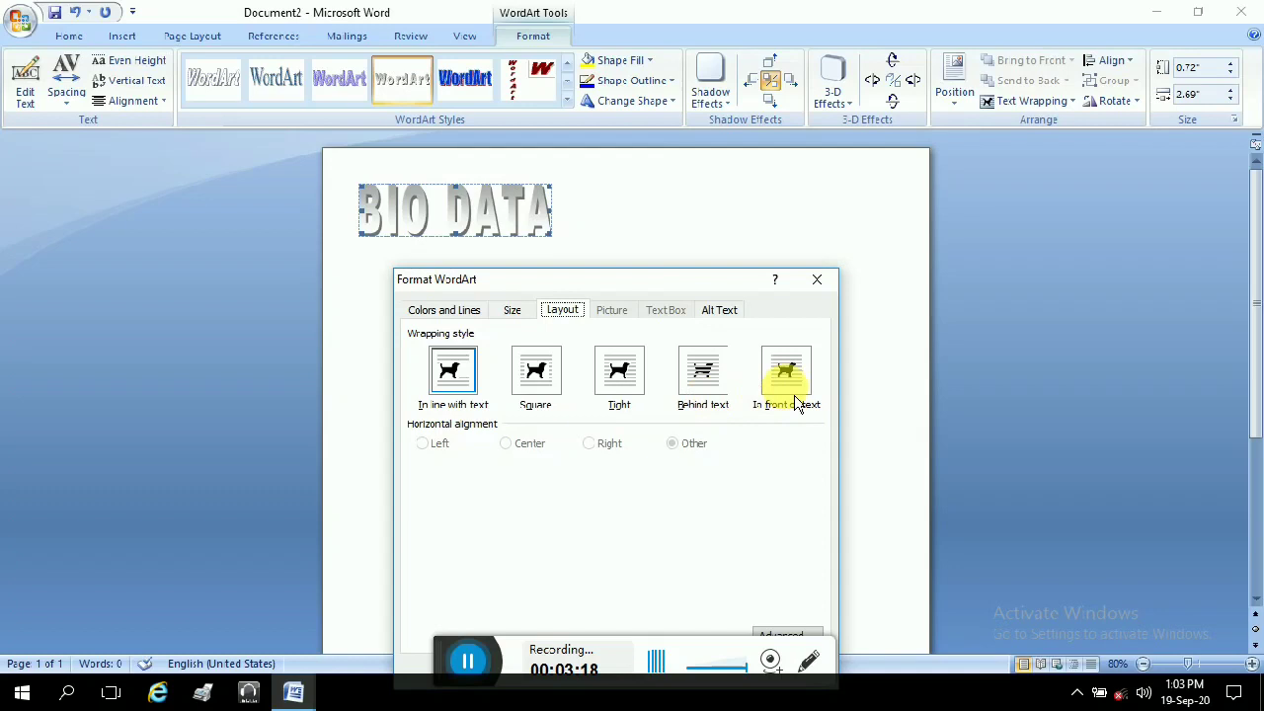
left_click(619, 371)
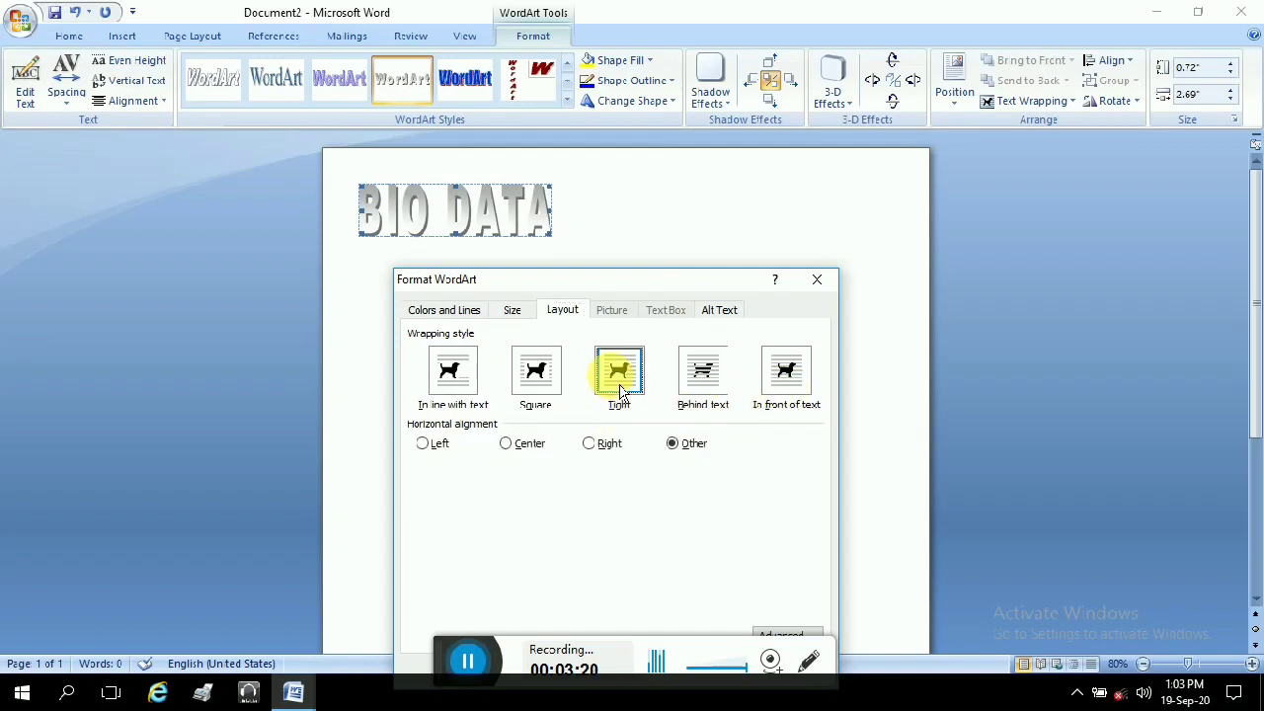
left_click_drag(677, 282, 692, 163)
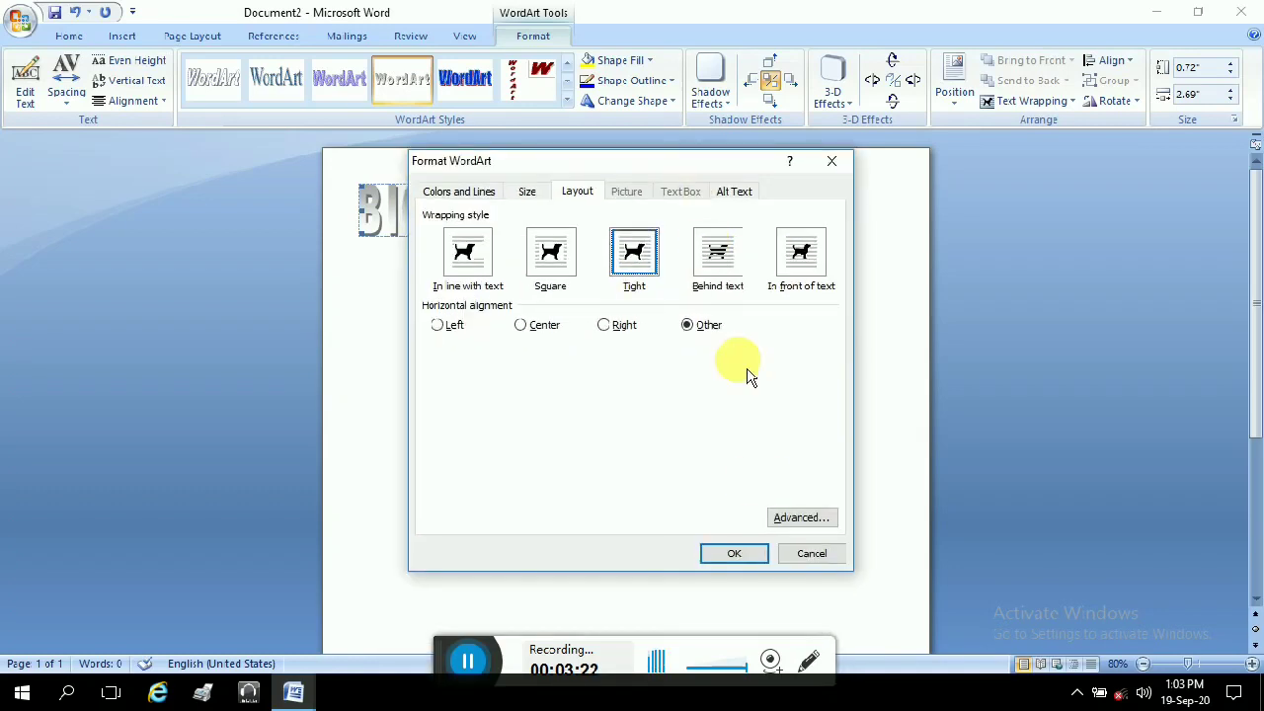
left_click(736, 553)
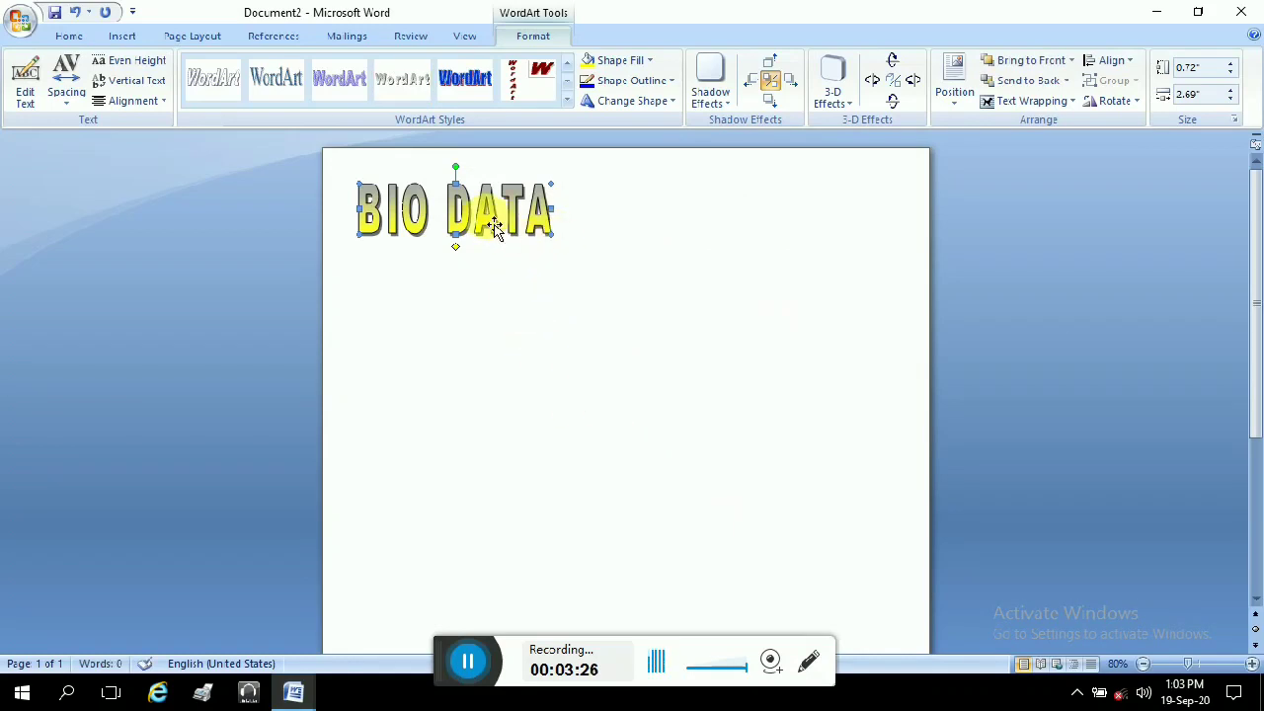
left_click_drag(472, 222, 636, 217)
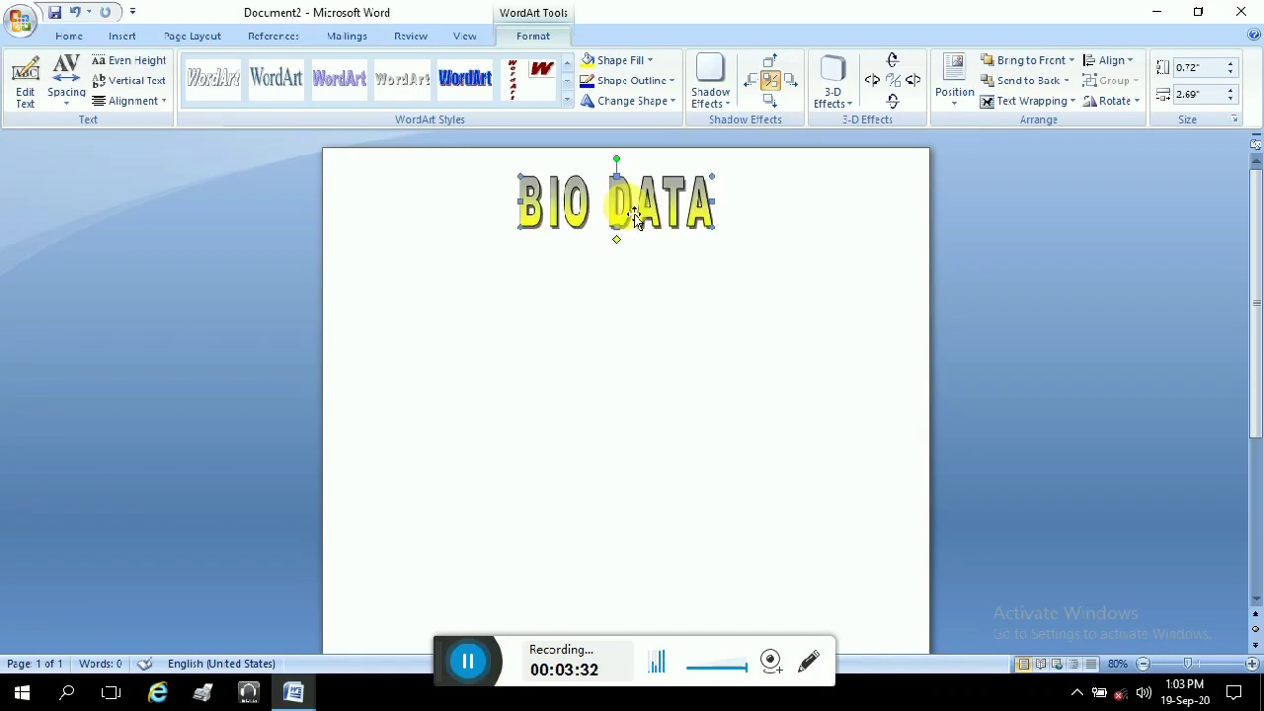
Step: Shrink the BIO DATA WordArt to 0.47" by 2.11" at the top centre of the page
left_click_drag(713, 228, 641, 196)
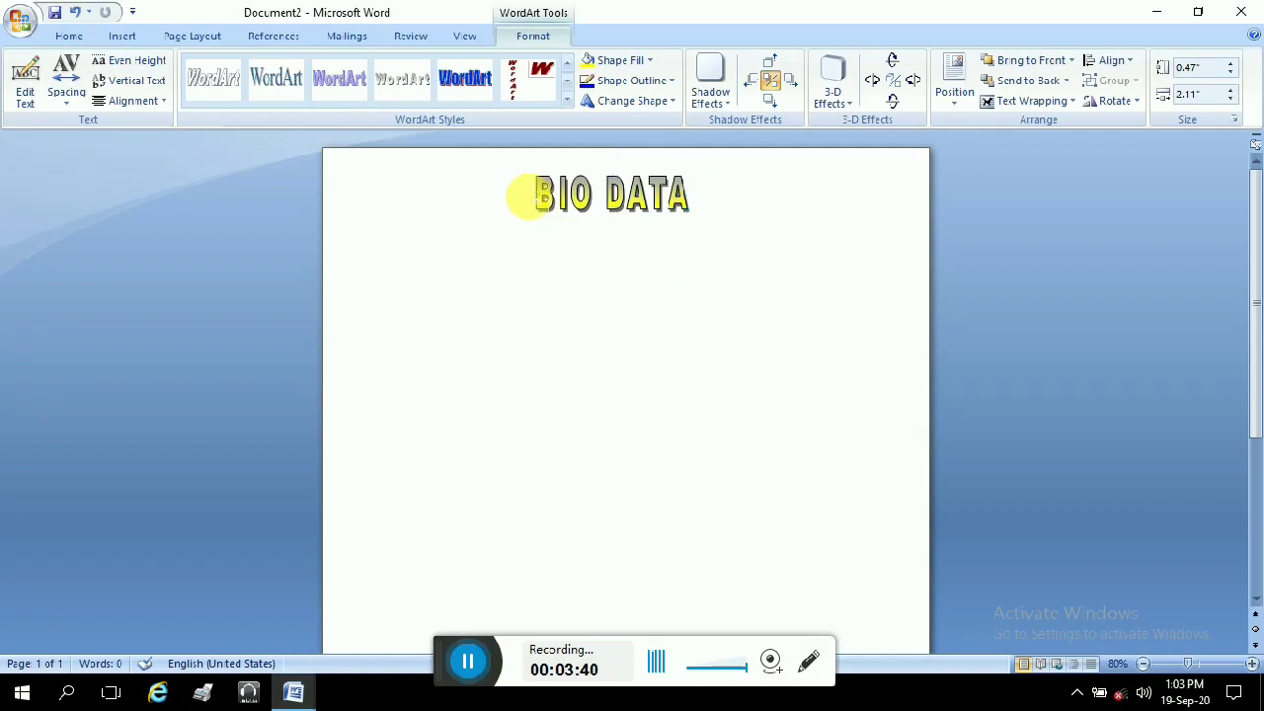
left_click(720, 204)
left_click(671, 195)
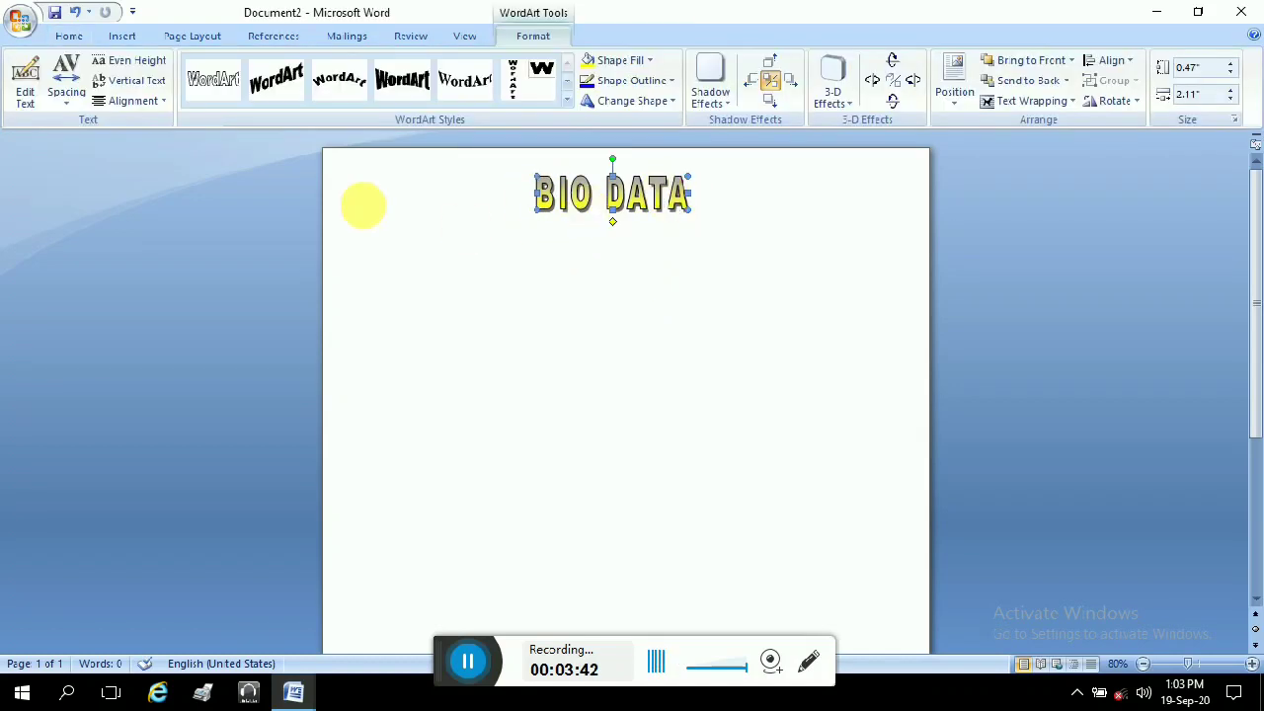
left_click(71, 37)
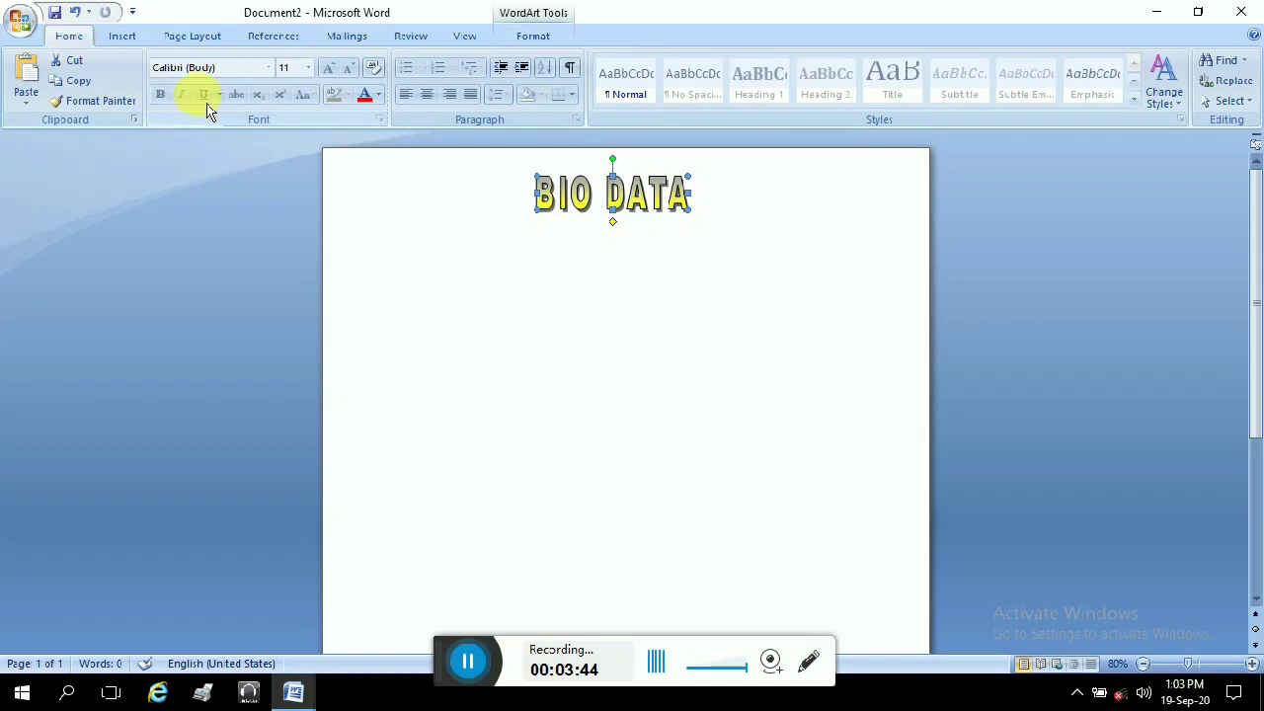
Step: With the heading selected, browse the Insert, Page Layout, References, Mailings and Review ribbons
left_click(691, 262)
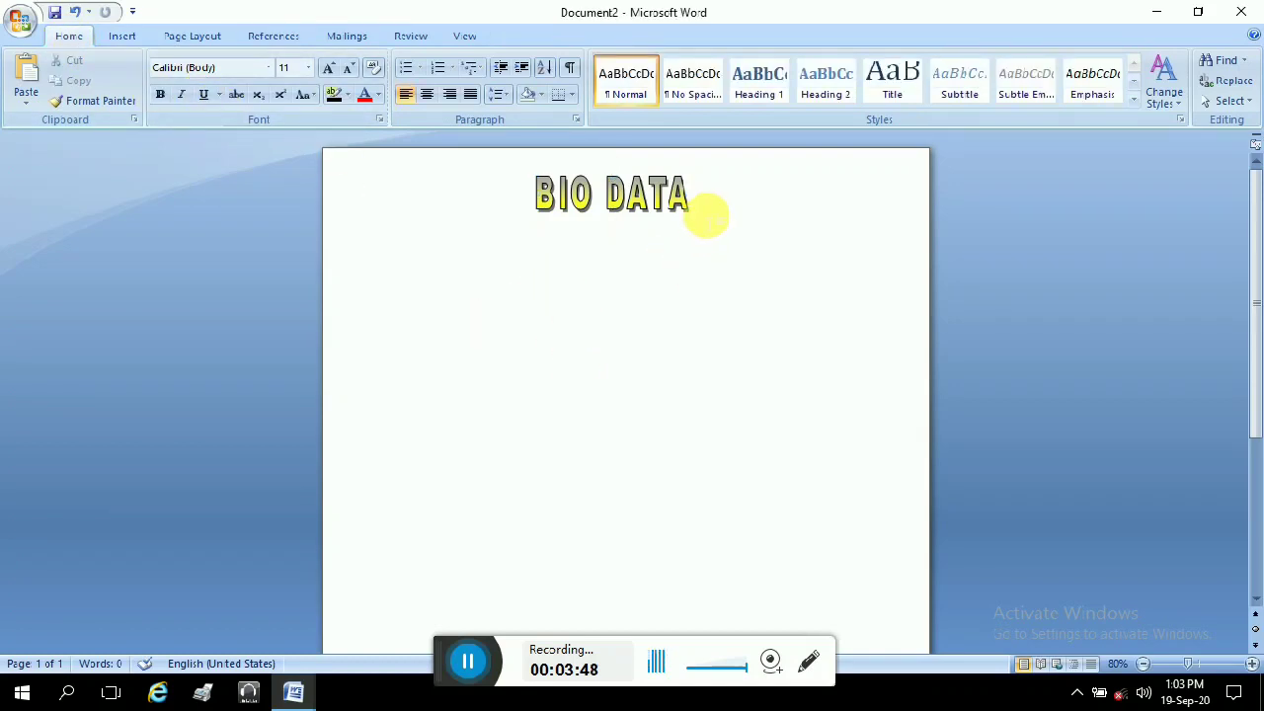
left_click(642, 210)
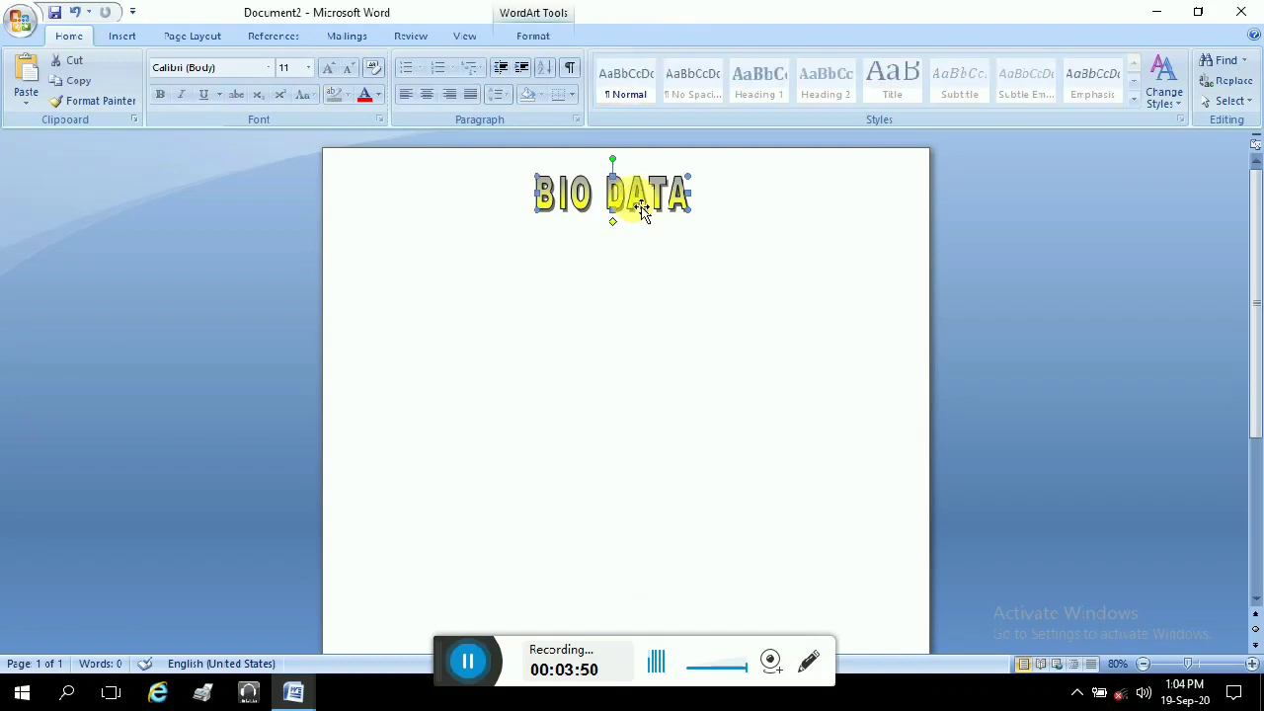
left_click(125, 39)
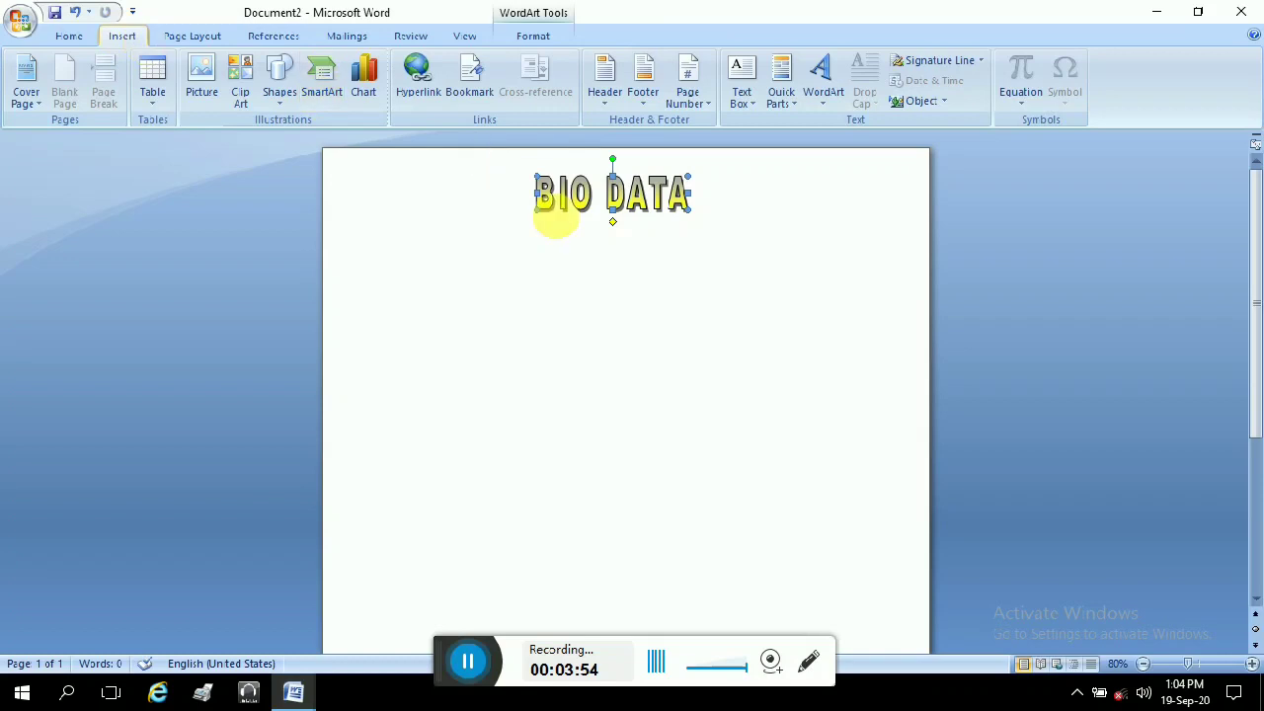
left_click(181, 35)
left_click(270, 37)
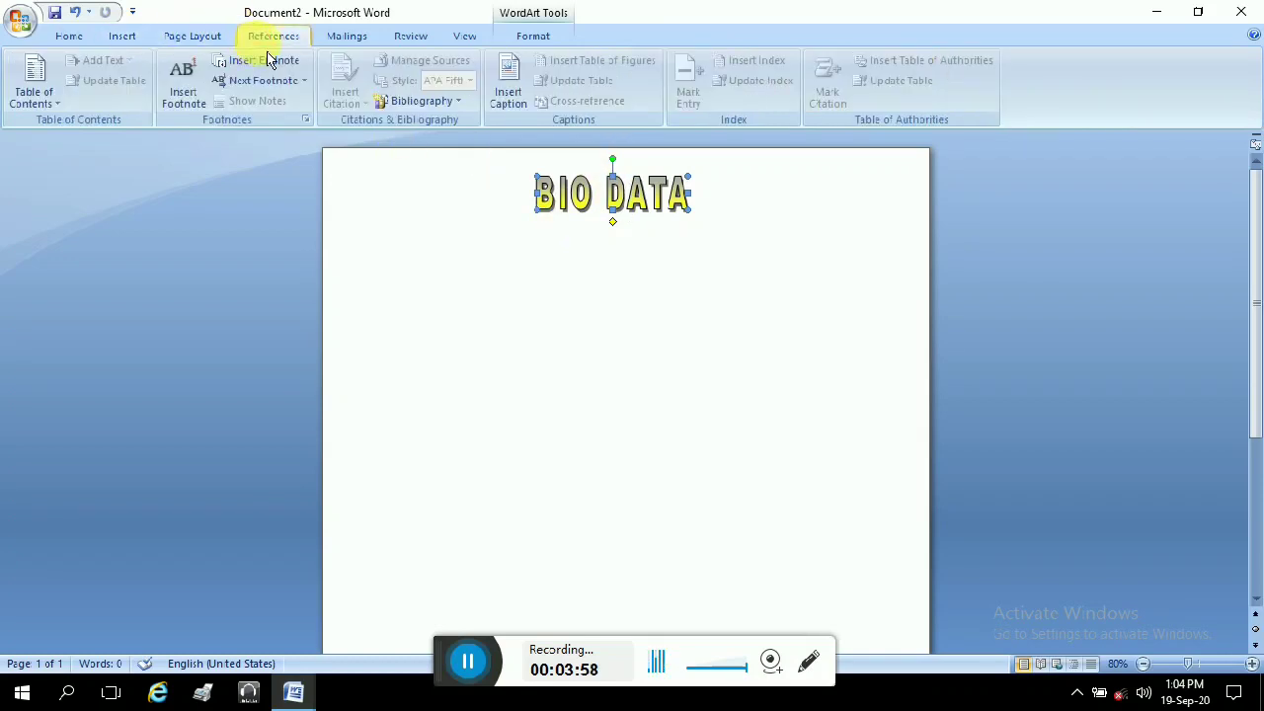
left_click(345, 37)
left_click(425, 40)
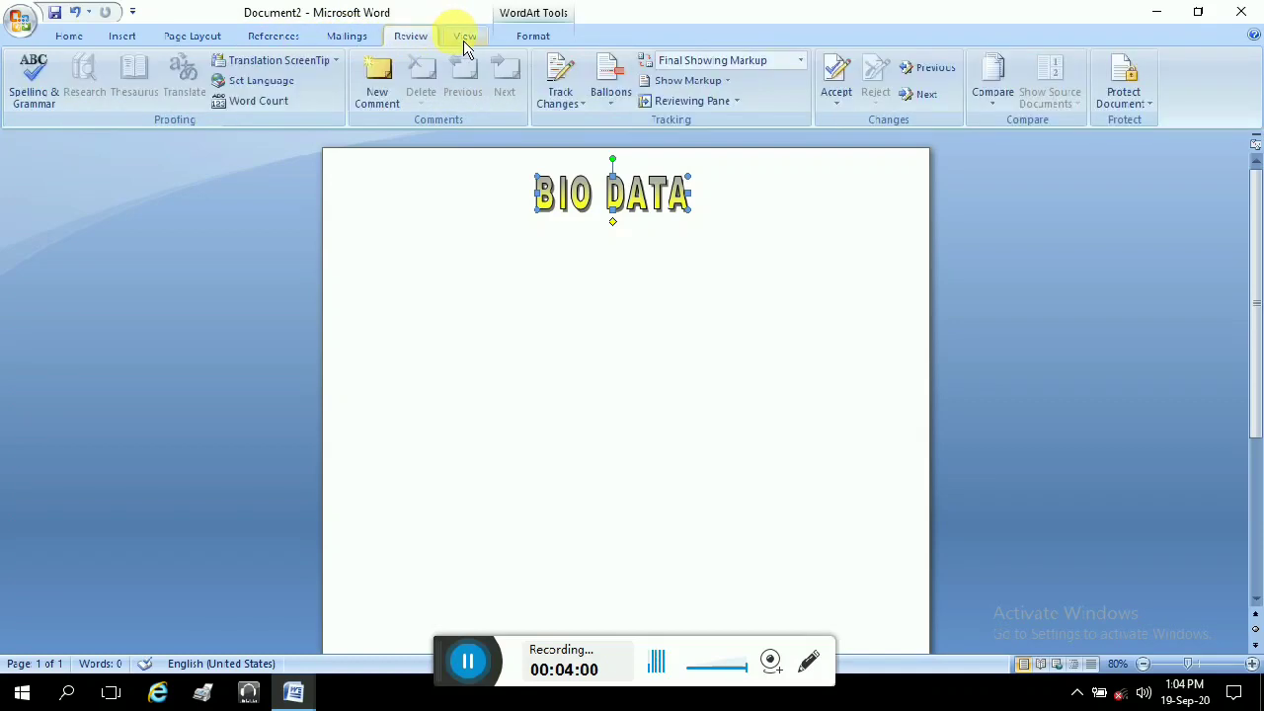
left_click(117, 37)
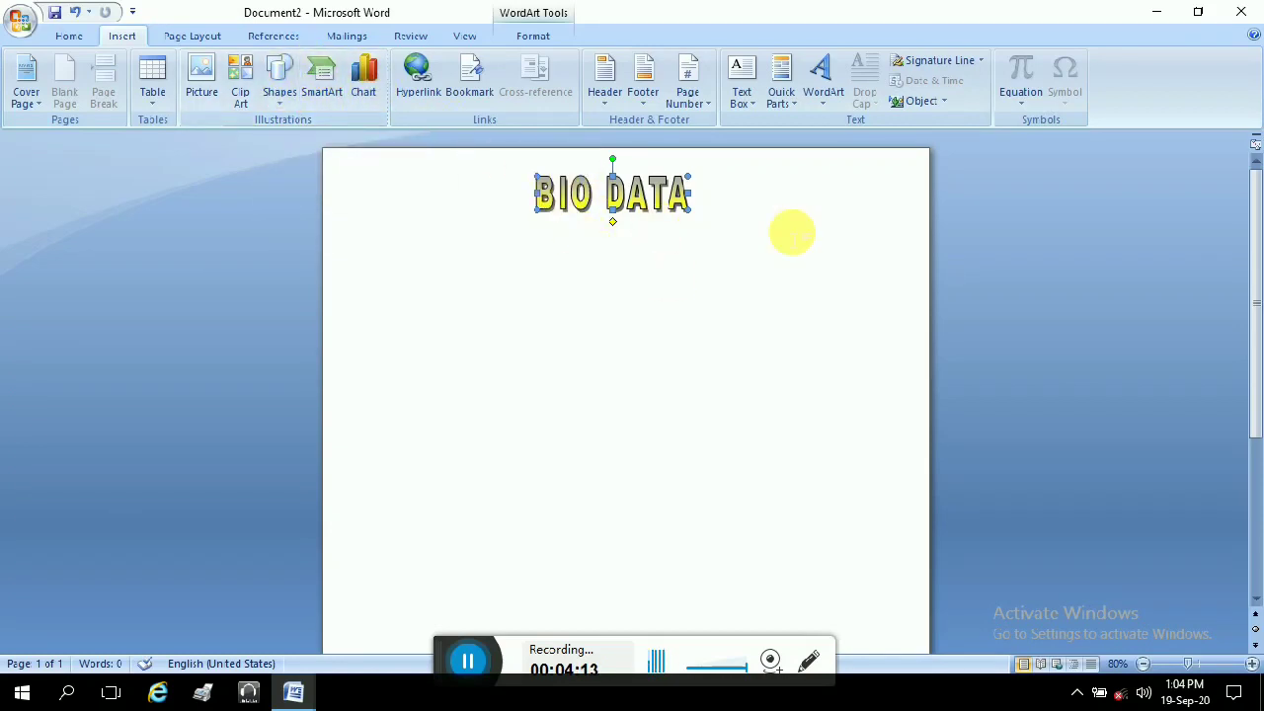
Step: Nudge the BIO DATA heading slightly higher and deselect it
left_click(65, 36)
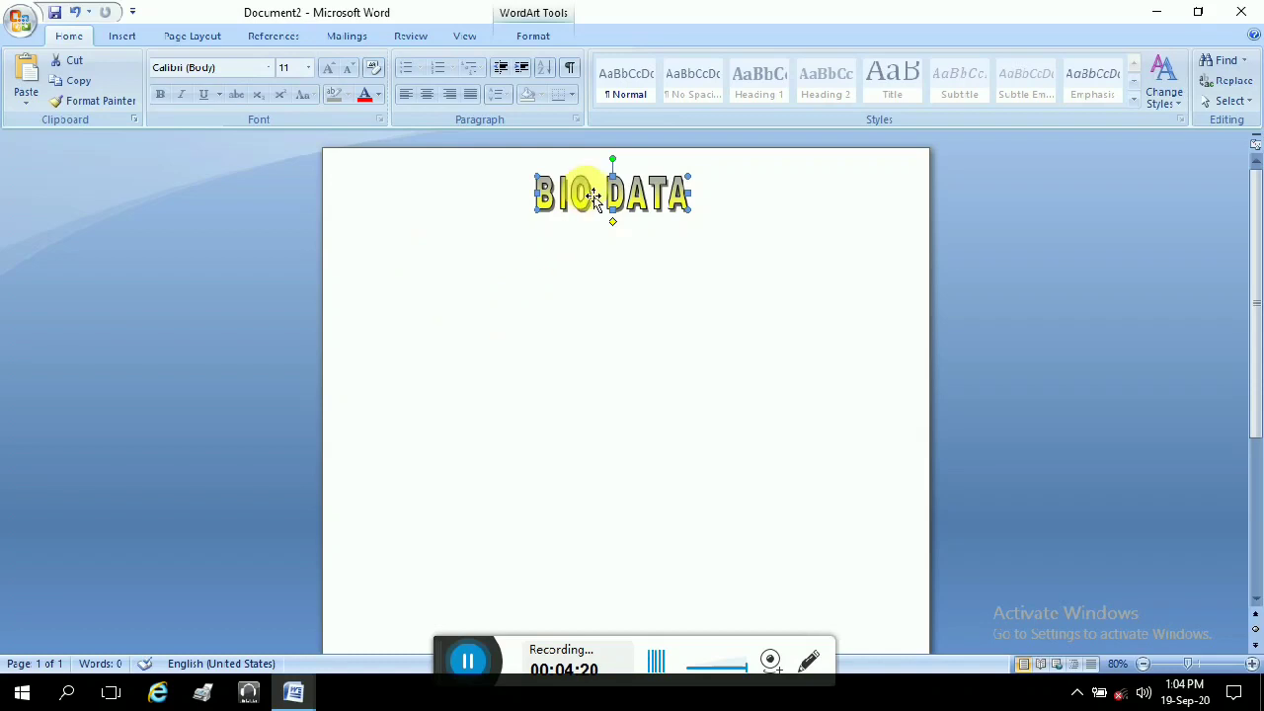
left_click_drag(592, 193, 593, 178)
left_click(620, 239)
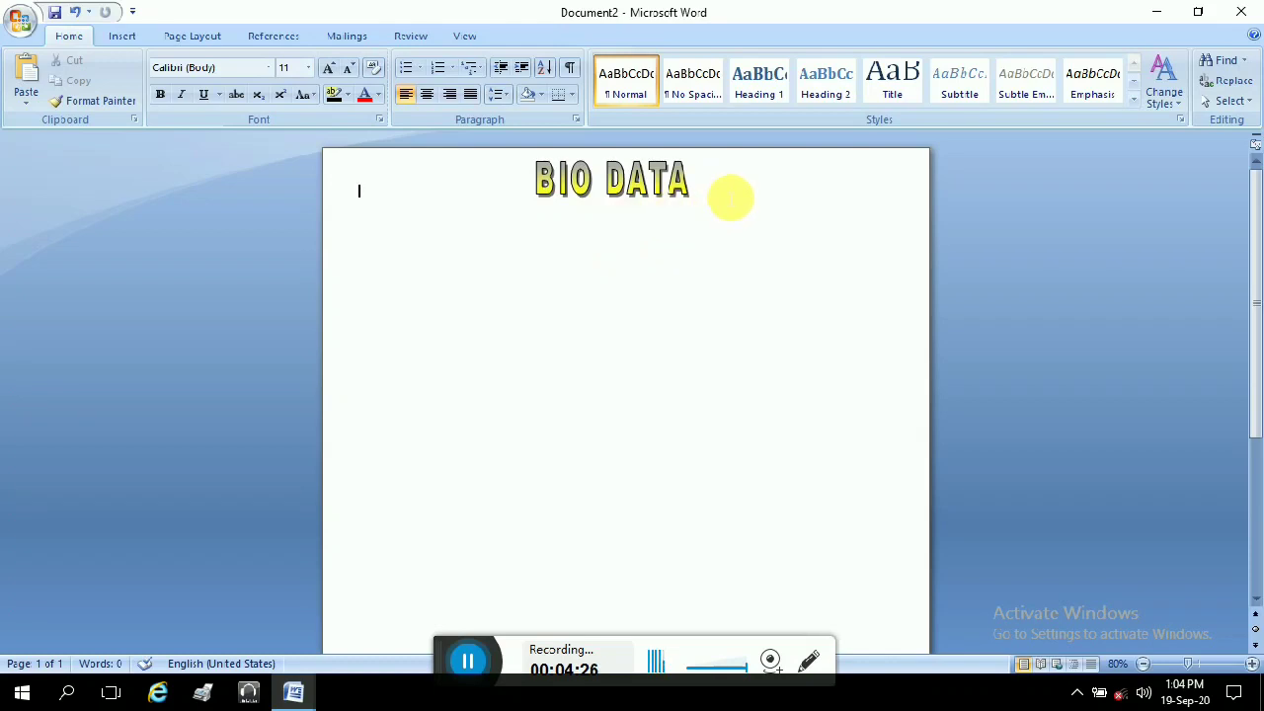
Step: Type 'Applicant Name:' below the heading and make it bold 16 pt
double_click(354, 247)
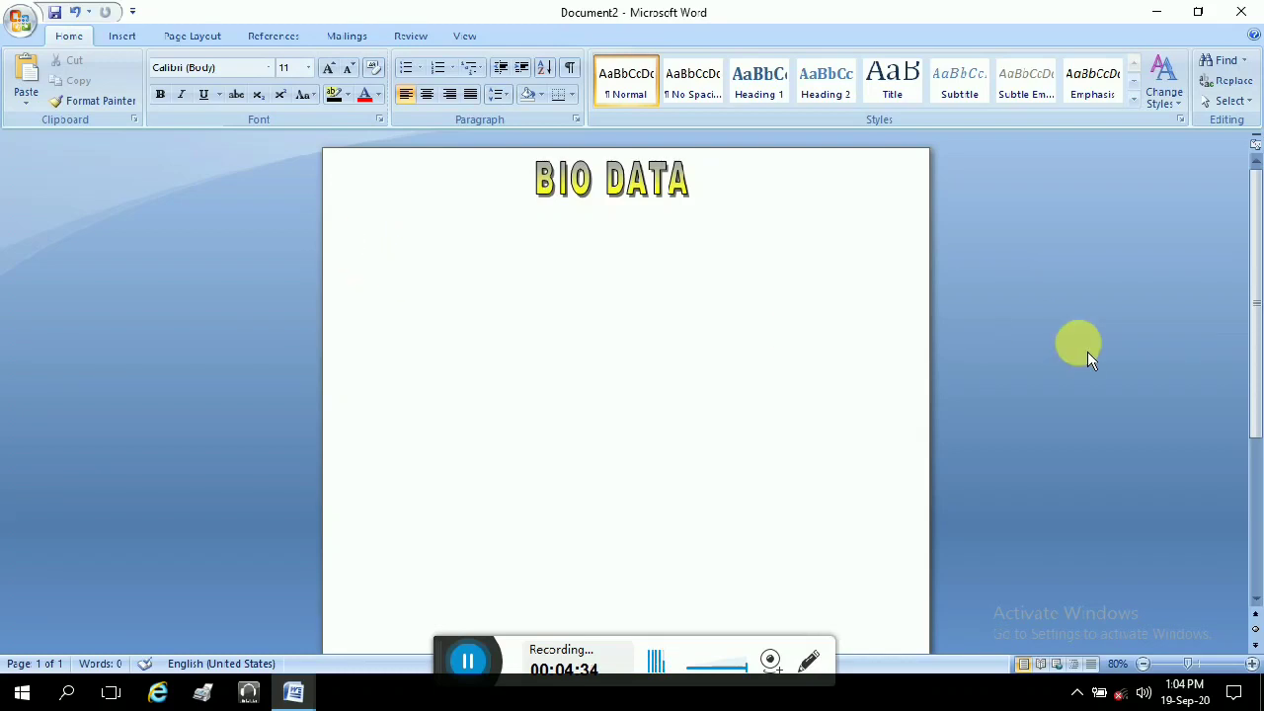
type("Applicant")
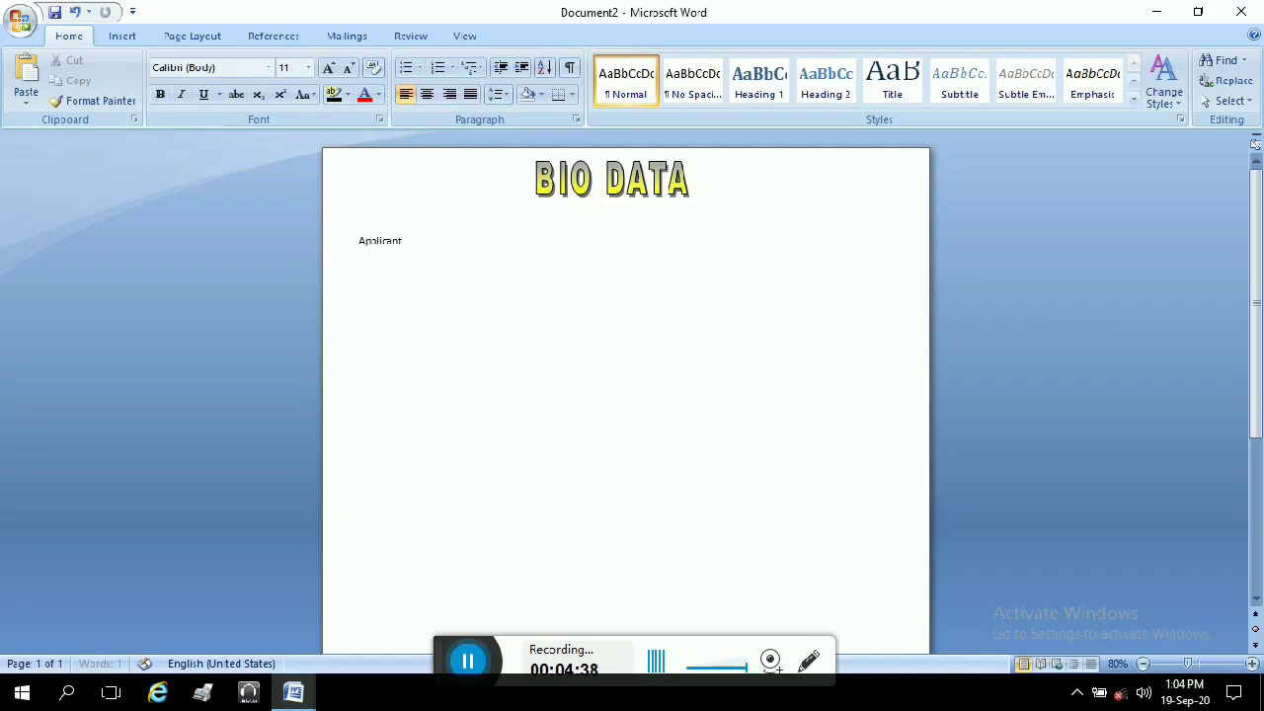
type(" Name")
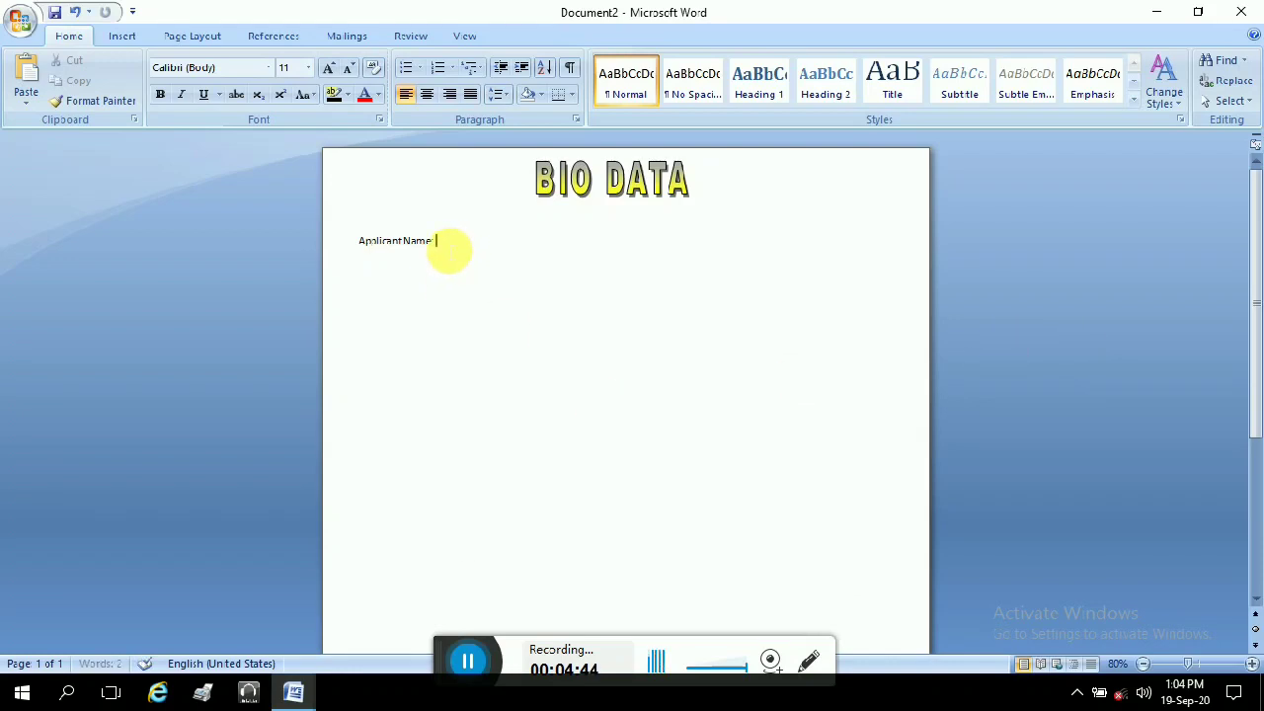
left_click_drag(440, 244, 319, 240)
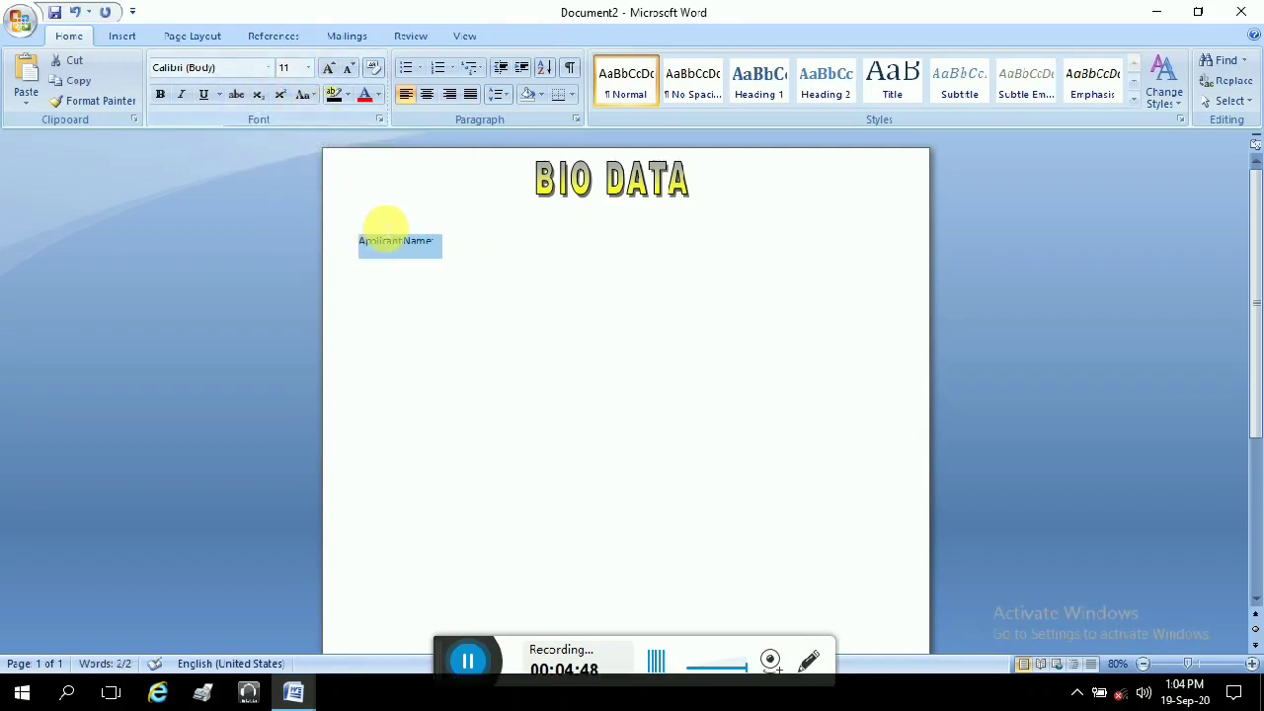
left_click(308, 67)
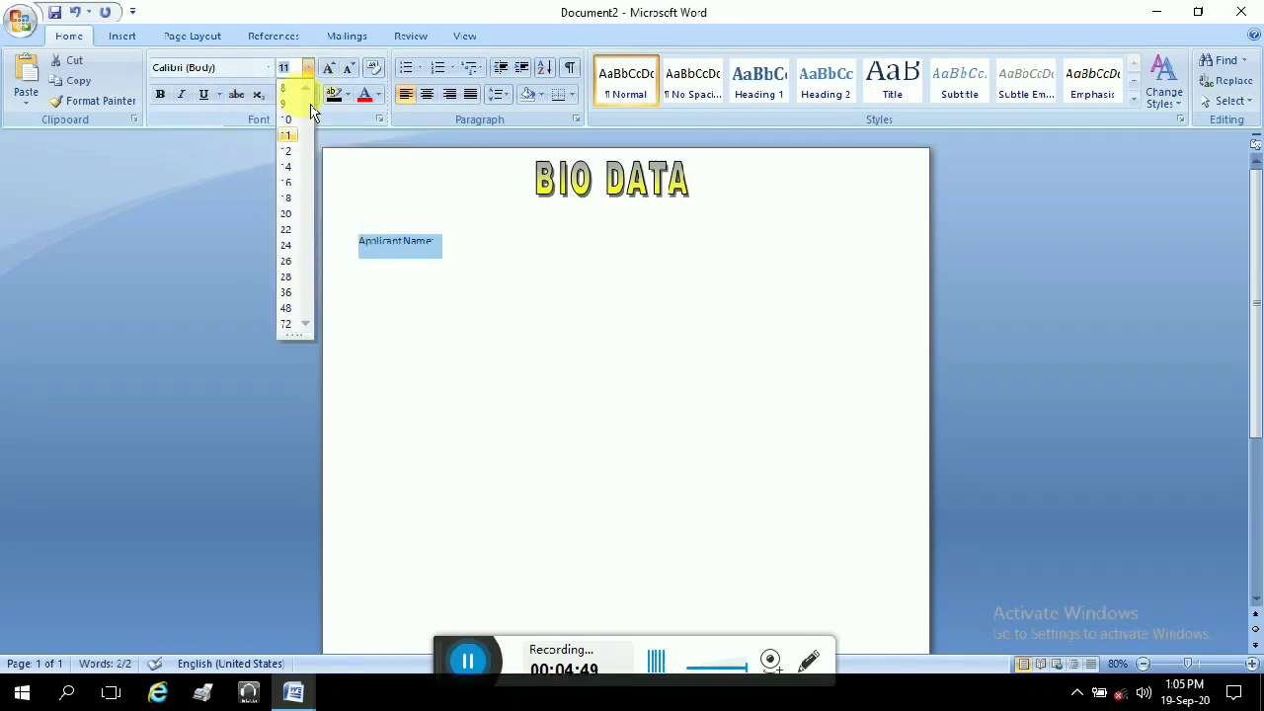
left_click(286, 183)
left_click(519, 244)
left_click_drag(519, 243, 381, 246)
left_click(166, 95)
left_click(463, 364)
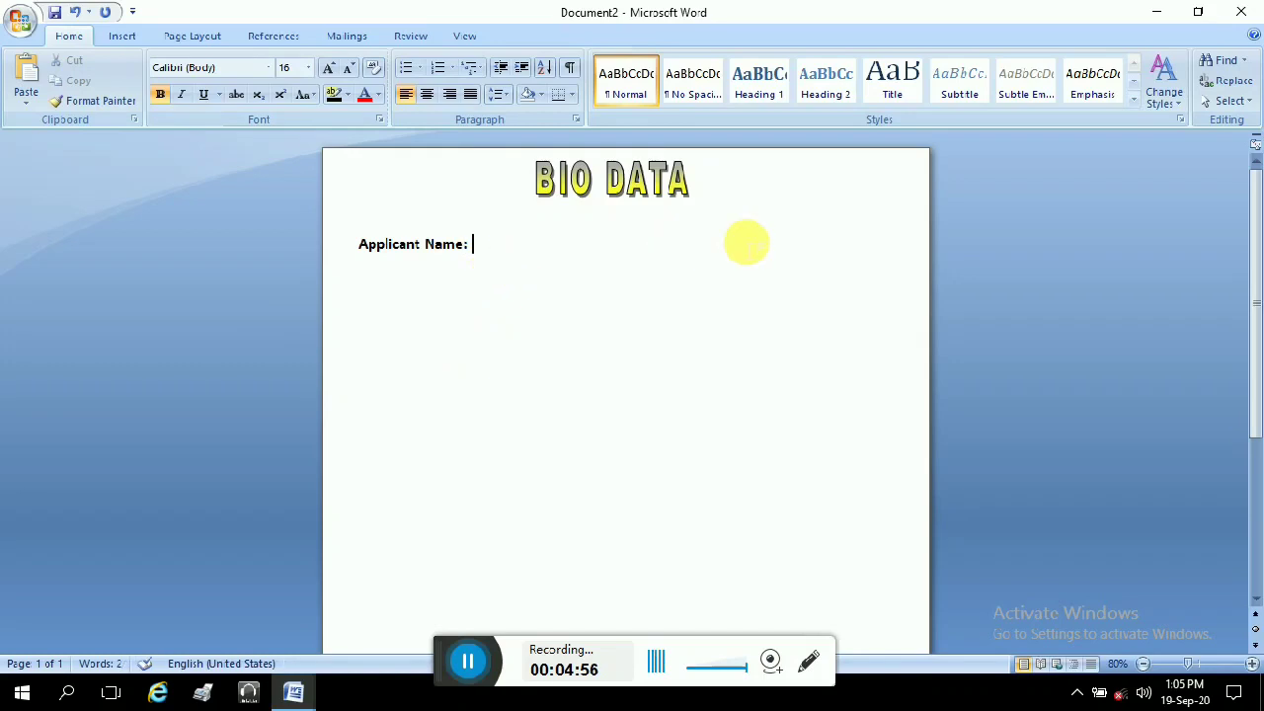
Step: Add 'Father's Name:' and 'Mother's Name' labels on the following lines
key("Return")
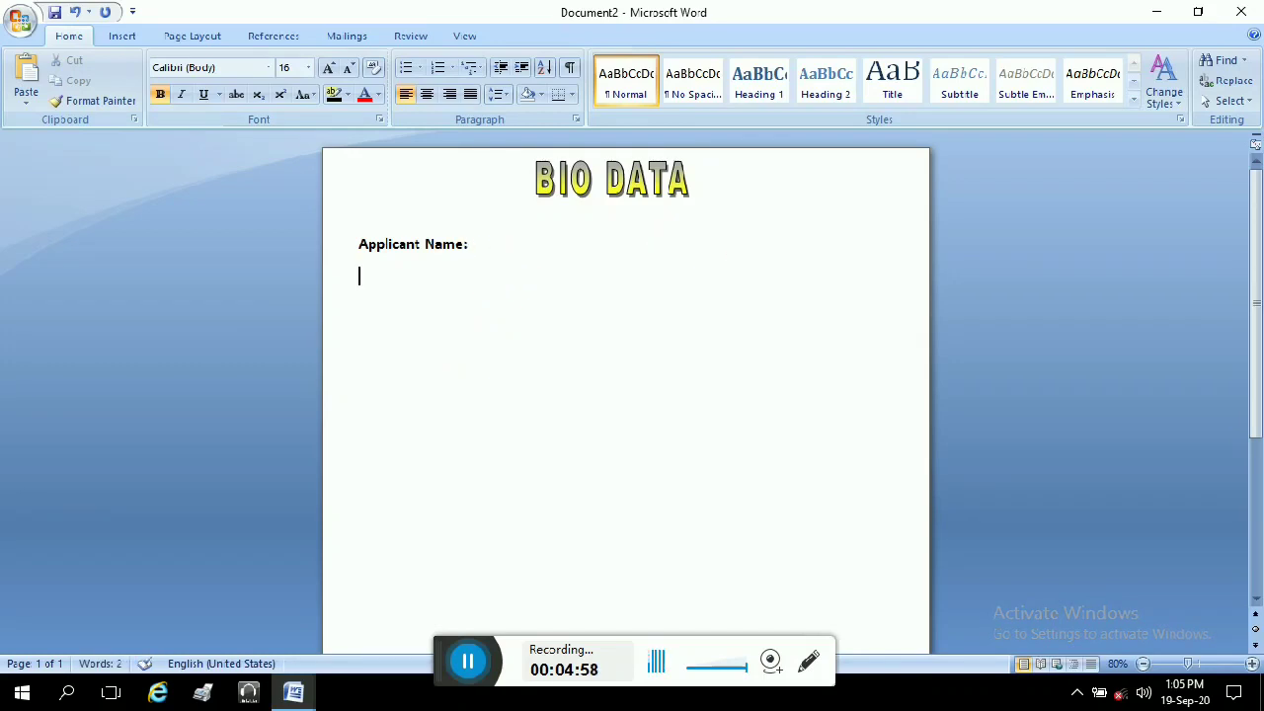
type("Fathers")
key("BackSpace")
type("'")
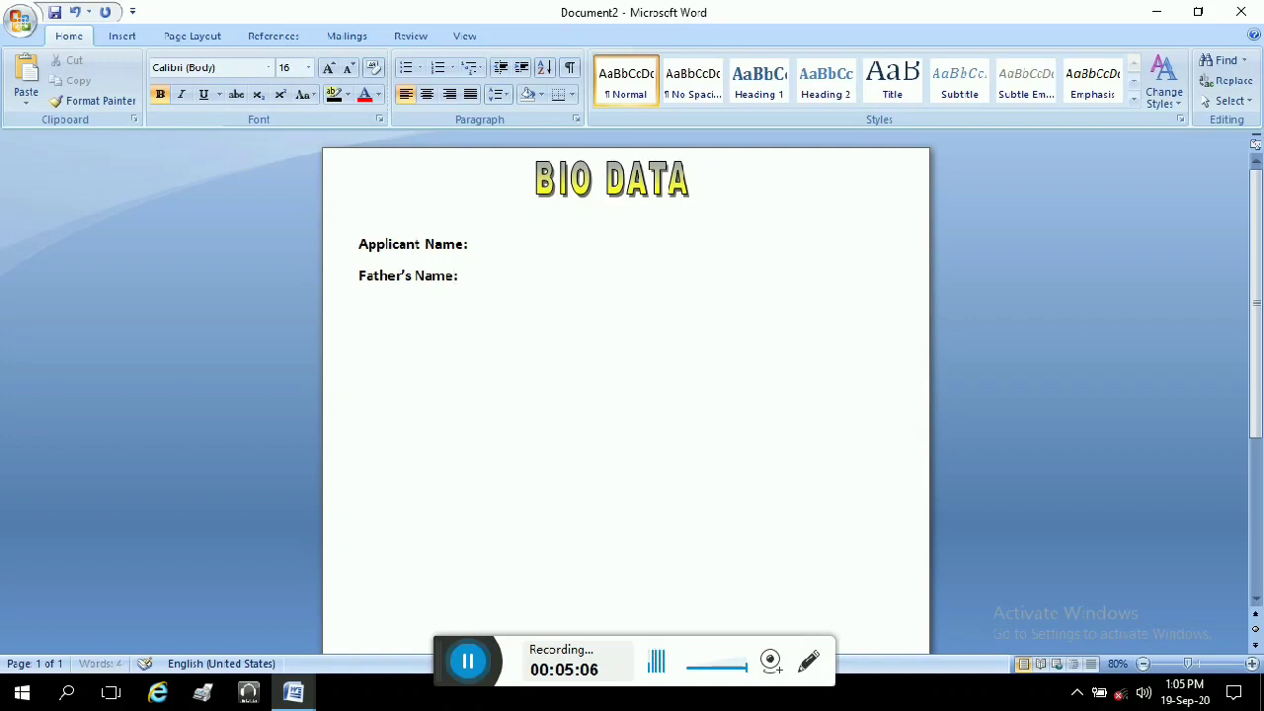
type("Mother,s")
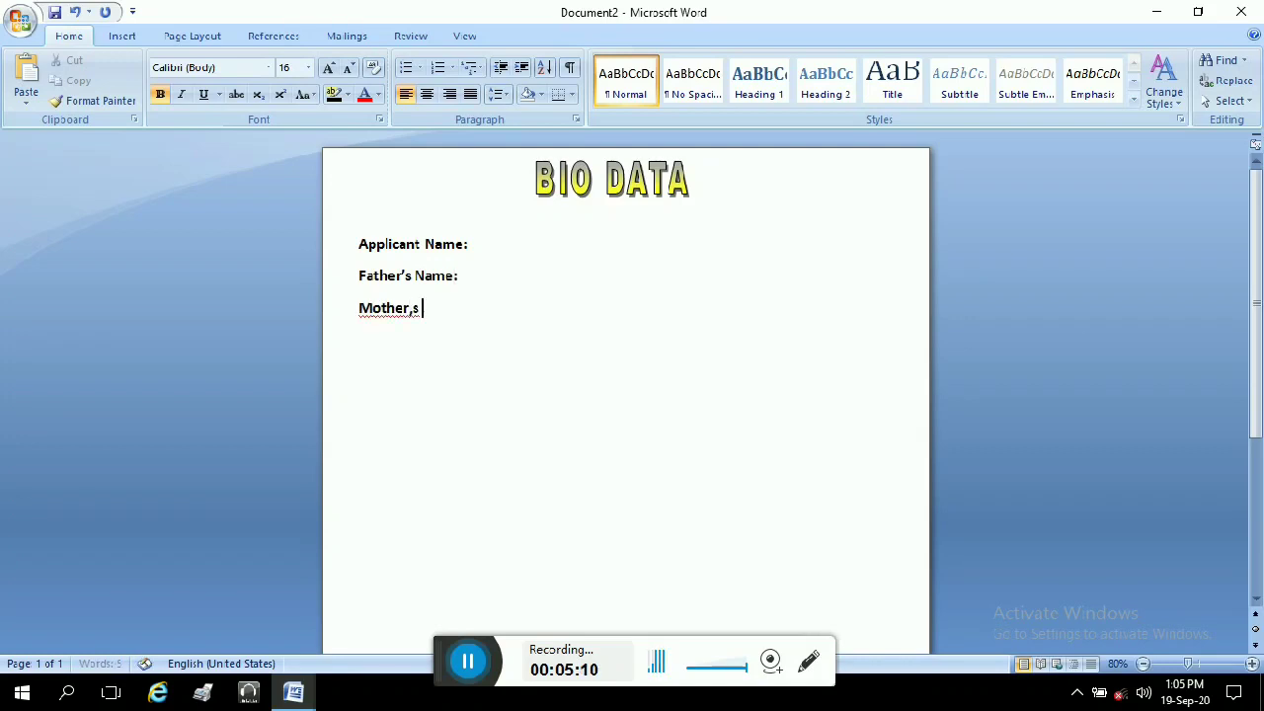
key("BackSpace")
key("BackSpace")
key("BackSpace")
type("'")
type("Name:")
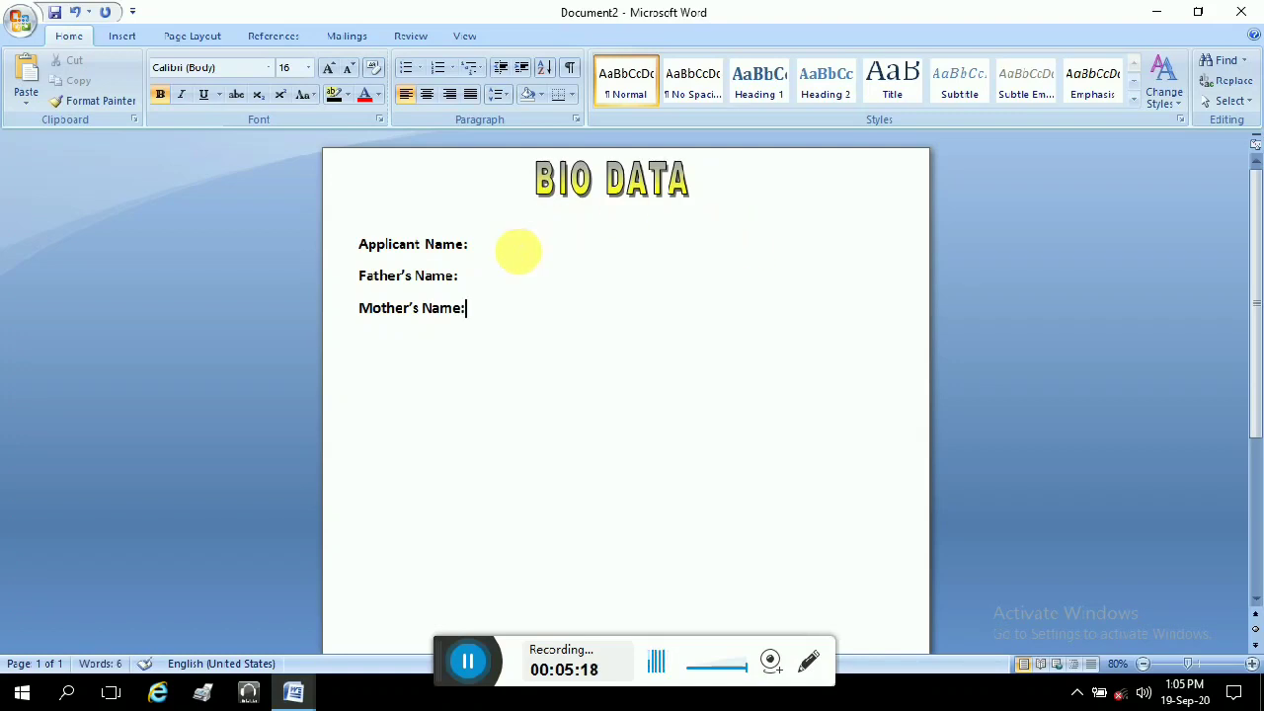
left_click_drag(472, 247, 371, 333)
left_click(480, 319)
left_click_drag(480, 319, 227, 138)
left_click(204, 94)
left_click(204, 93)
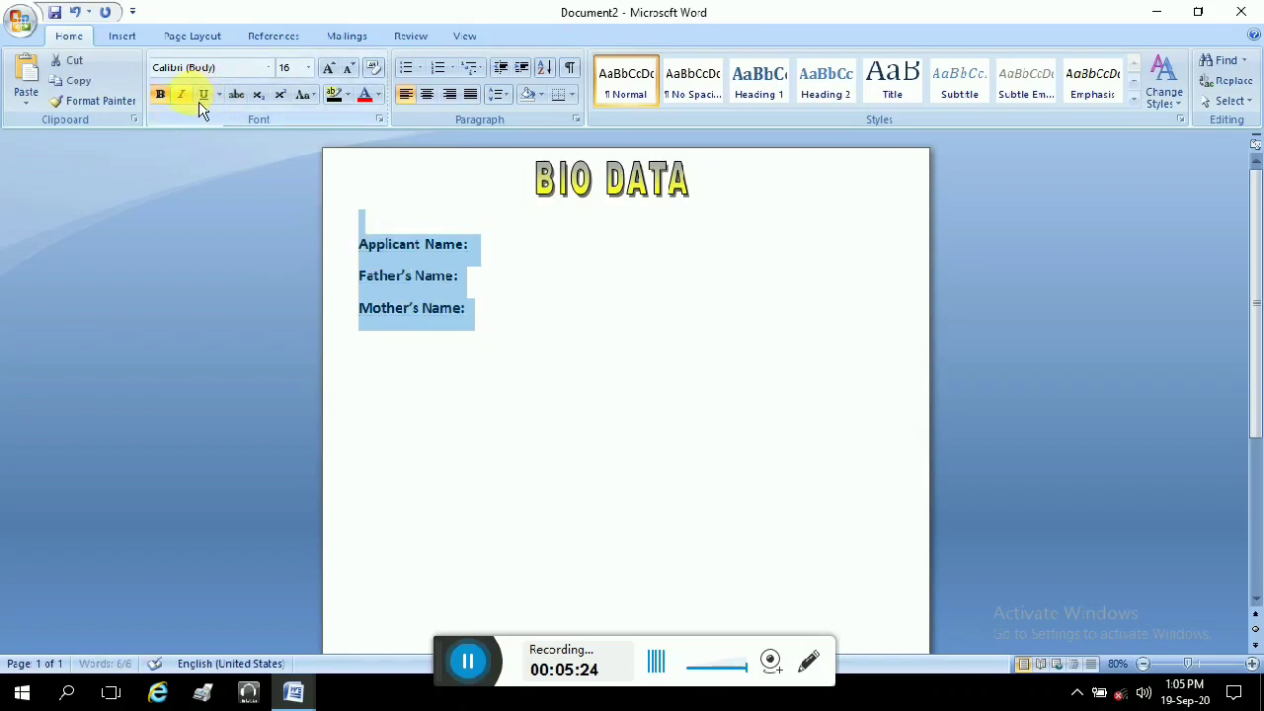
left_click(193, 105)
left_click(194, 105)
left_click(169, 104)
left_click(162, 96)
left_click(307, 67)
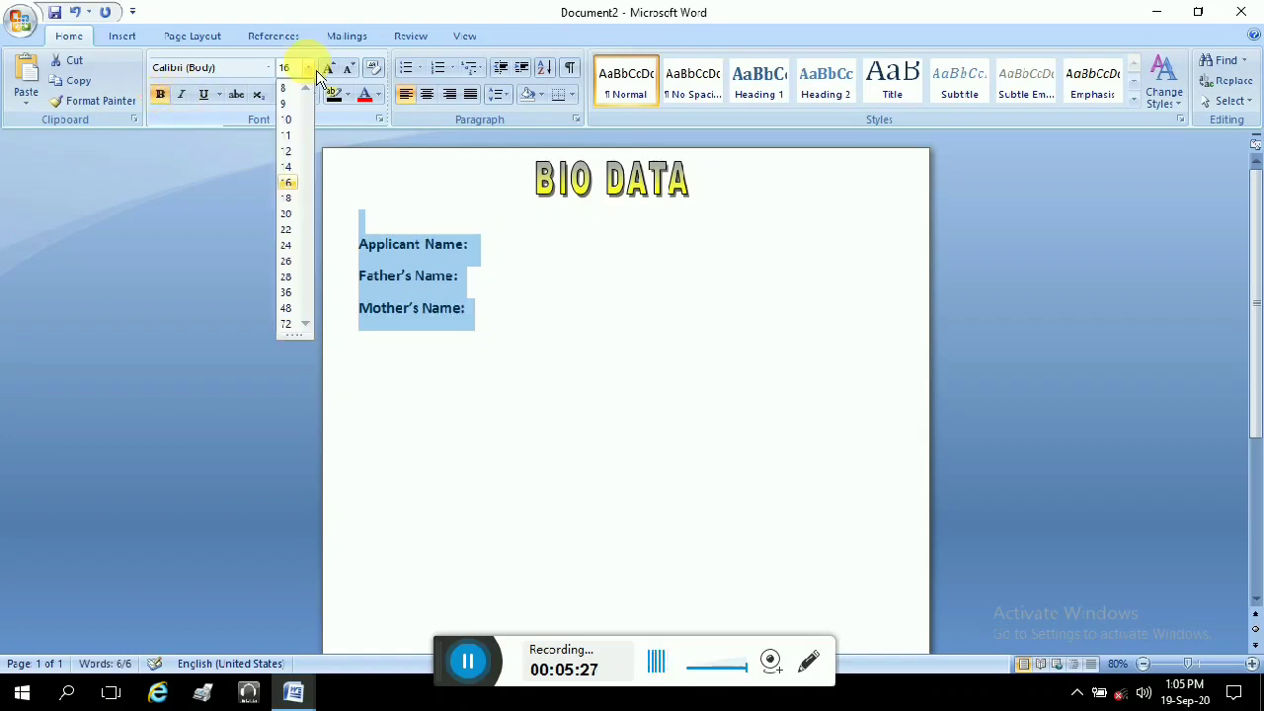
left_click(285, 197)
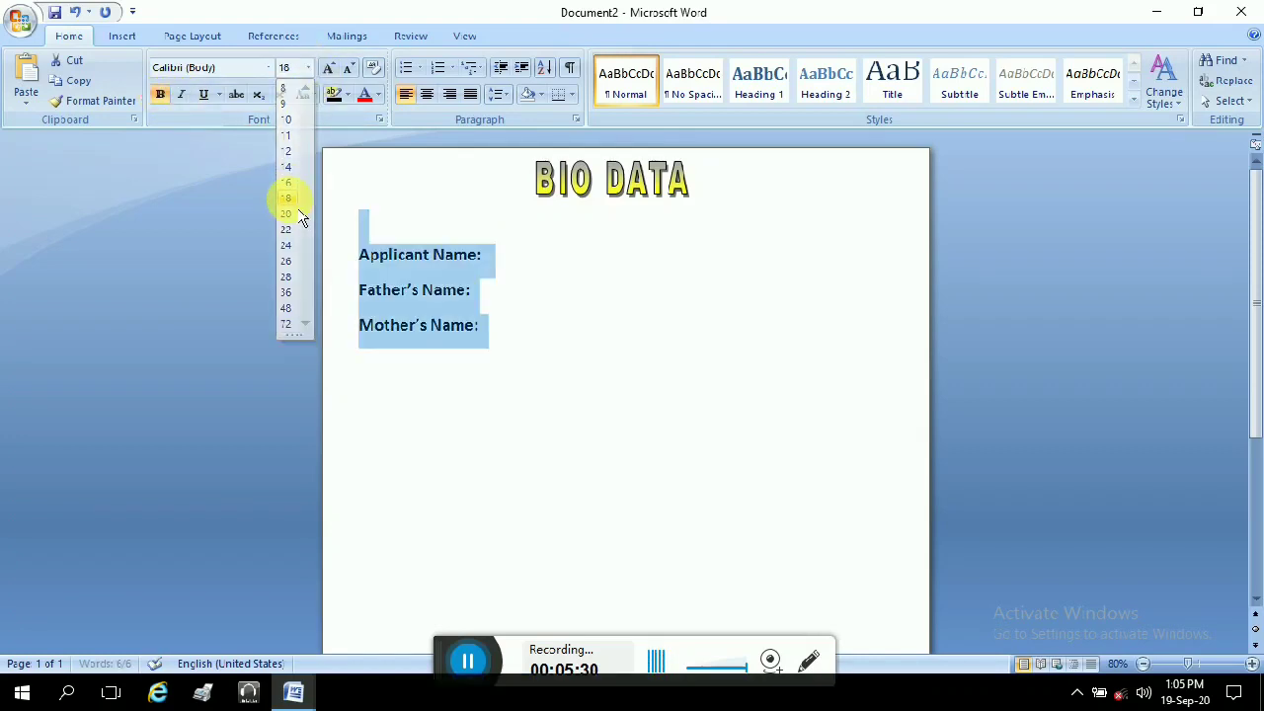
left_click(626, 389)
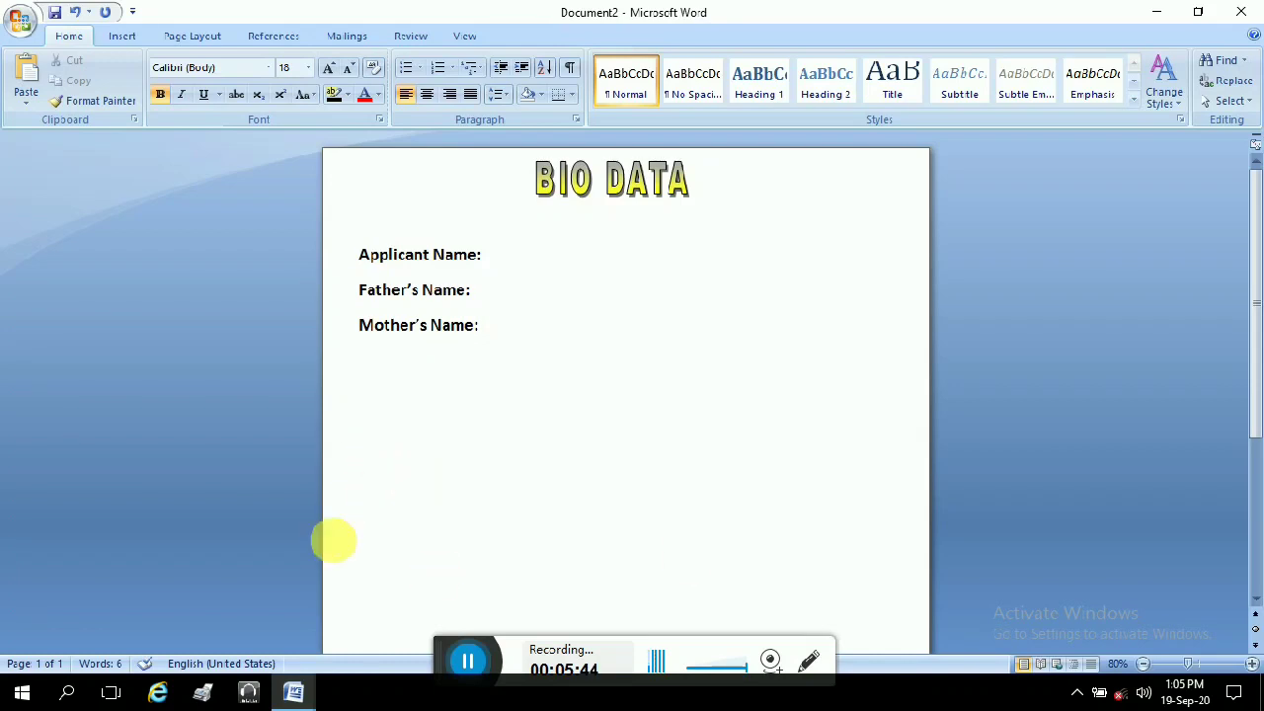
scroll(454, 434, "down", 3)
scroll(452, 434, "up", 3)
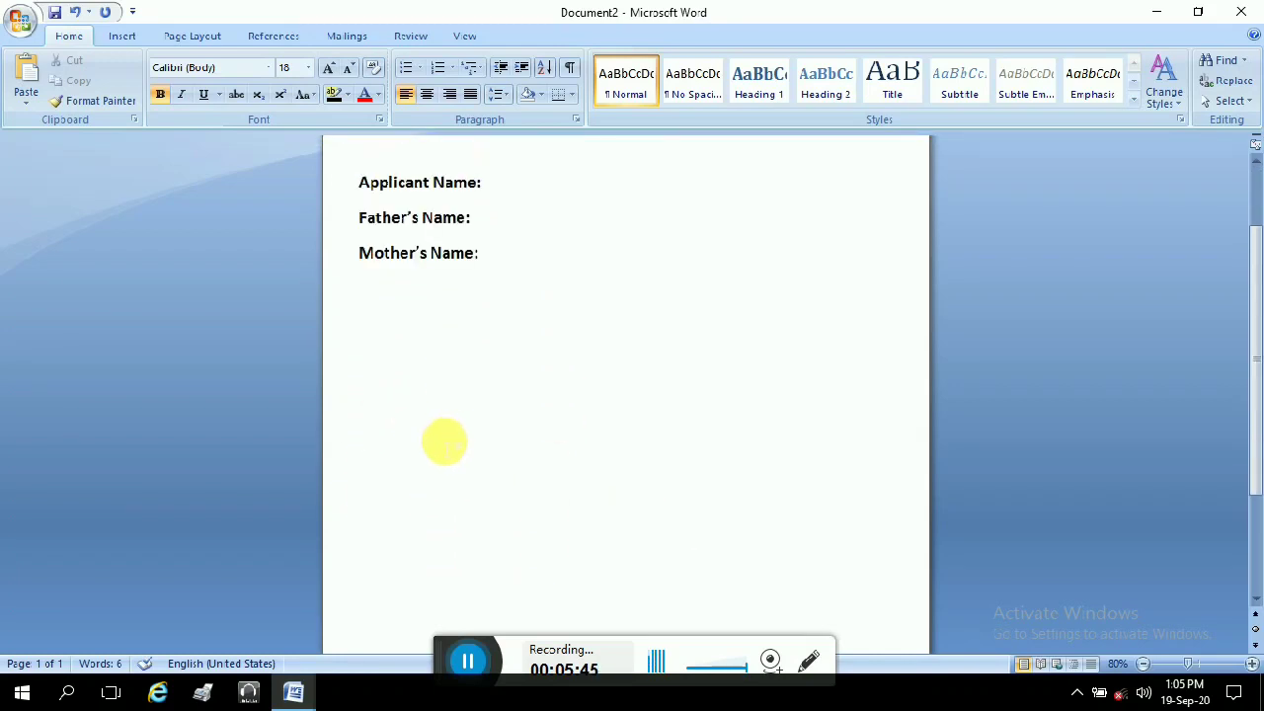
scroll(441, 438, "down", 5)
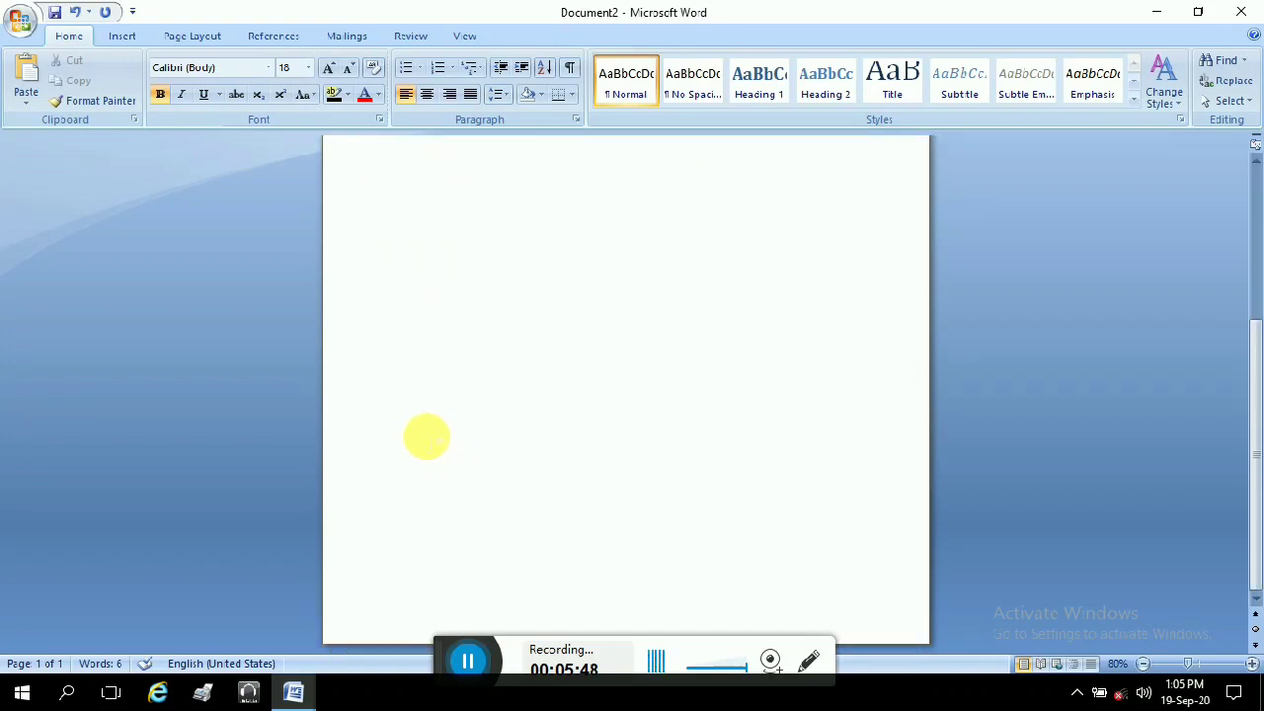
scroll(544, 359, "up", 5)
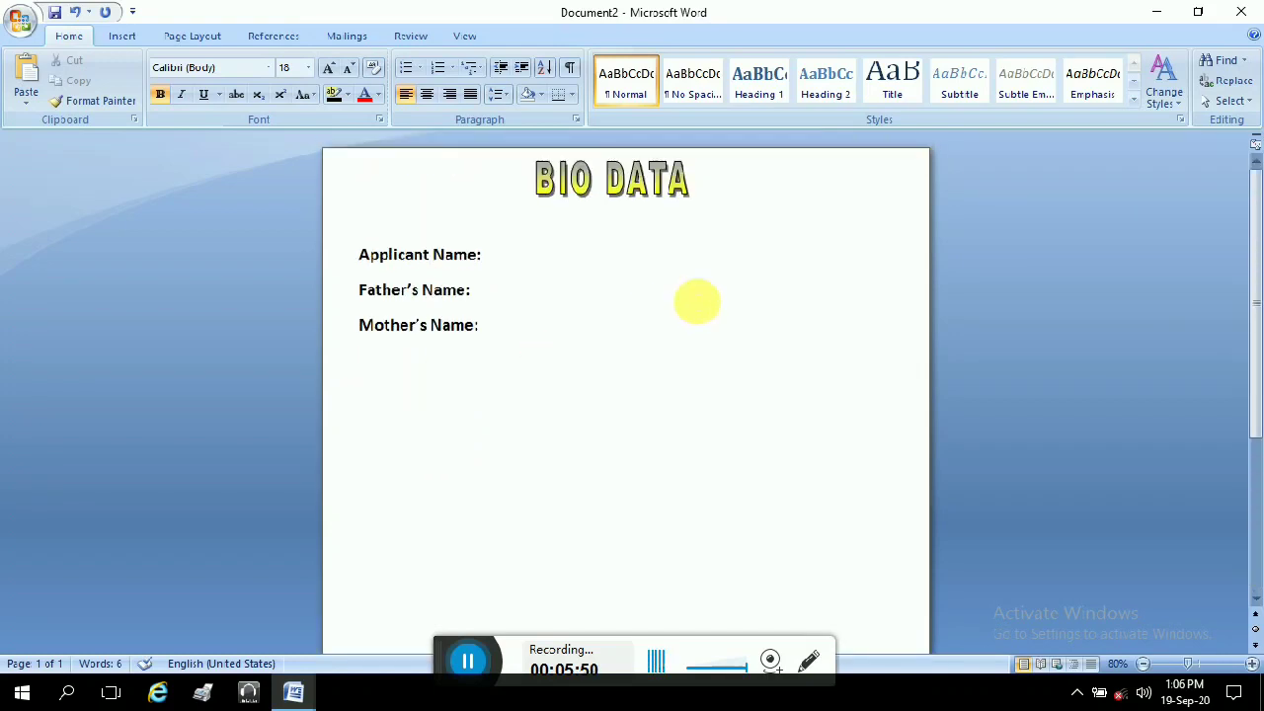
Step: Add 'Gender:' and 'Marriage:' labels, correcting 'Merriedge' via spelling suggestions
left_click(507, 340)
key("Return")
type("gender")
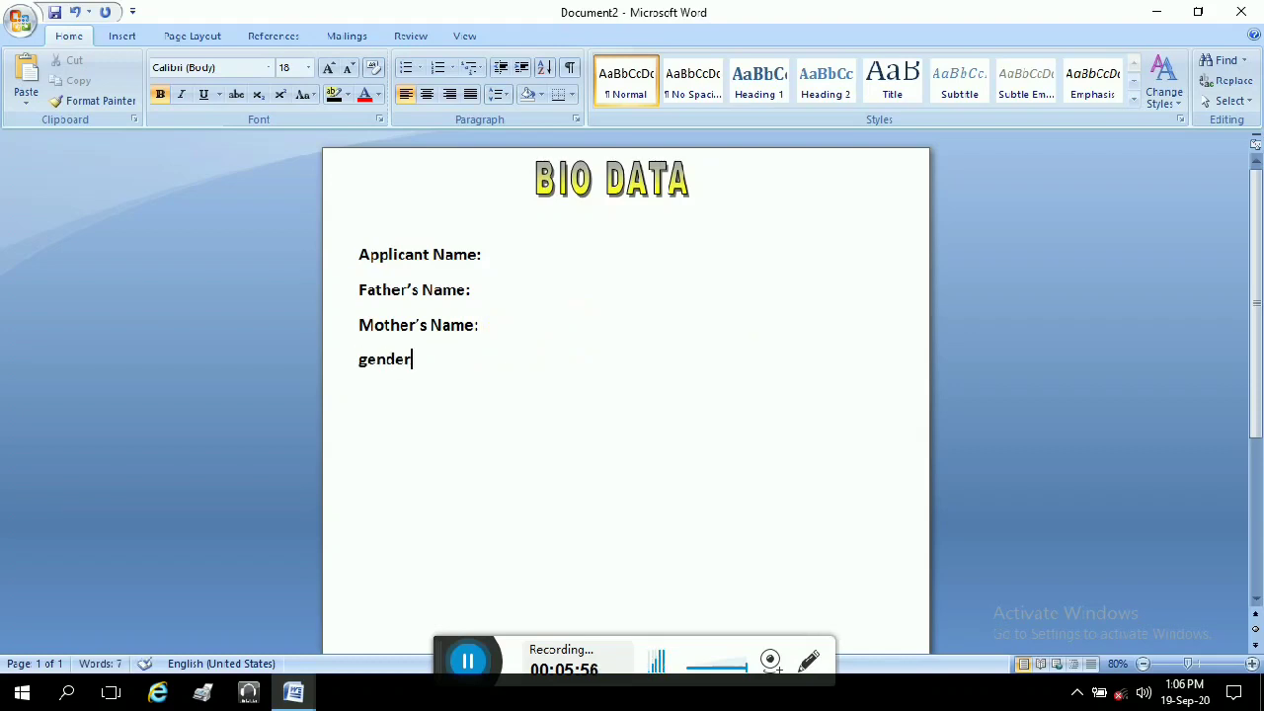
key("BackSpace")
type("G")
left_click(413, 360)
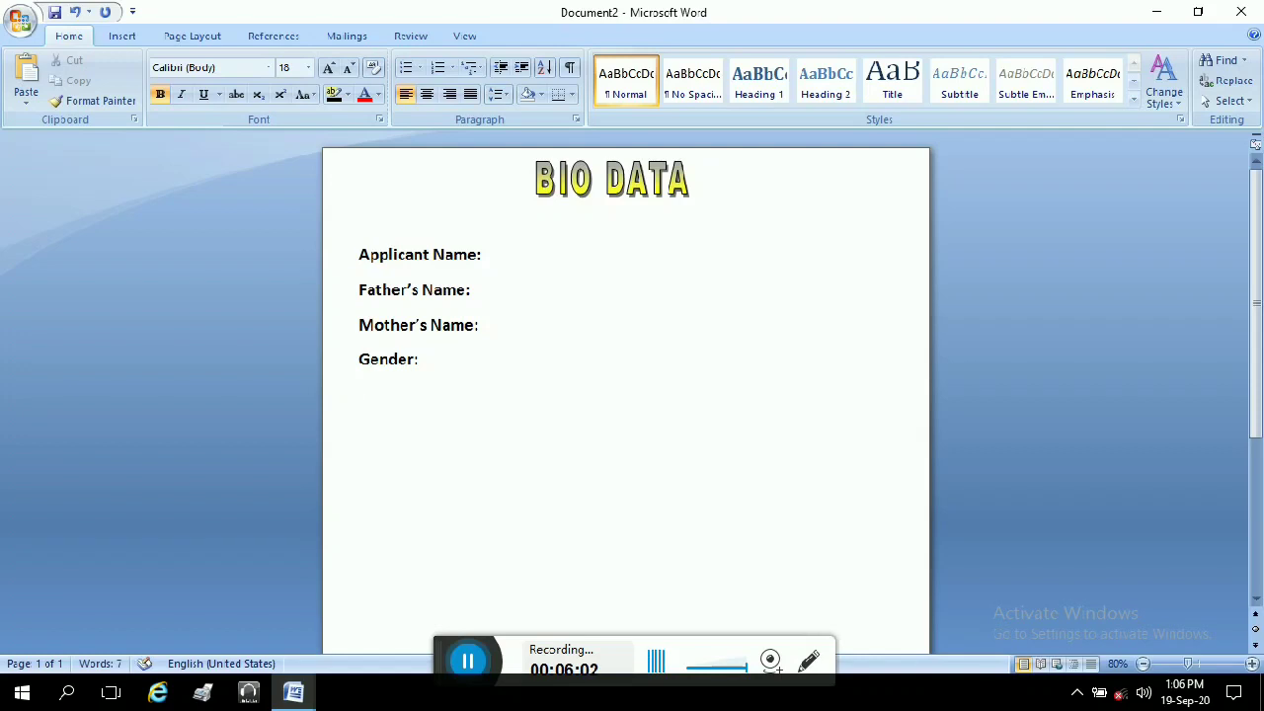
type("Merried")
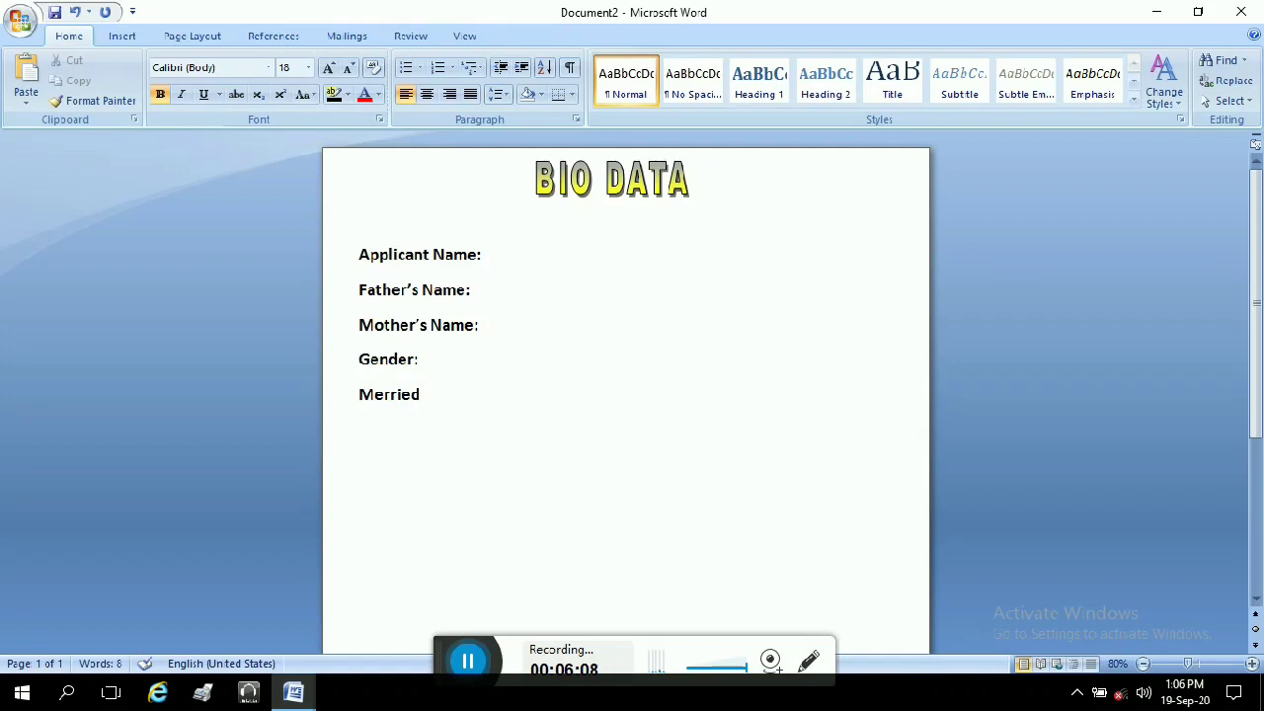
type("ge")
key("BackSpace")
right_click(403, 413)
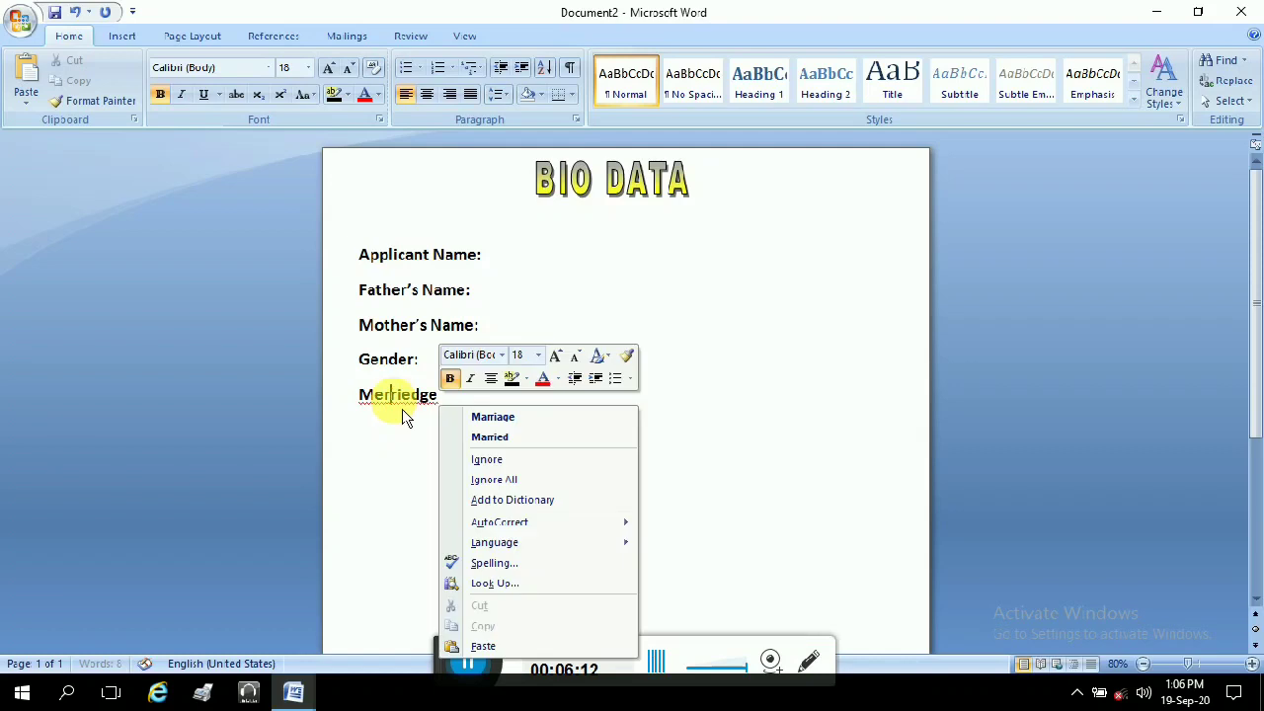
left_click(490, 417)
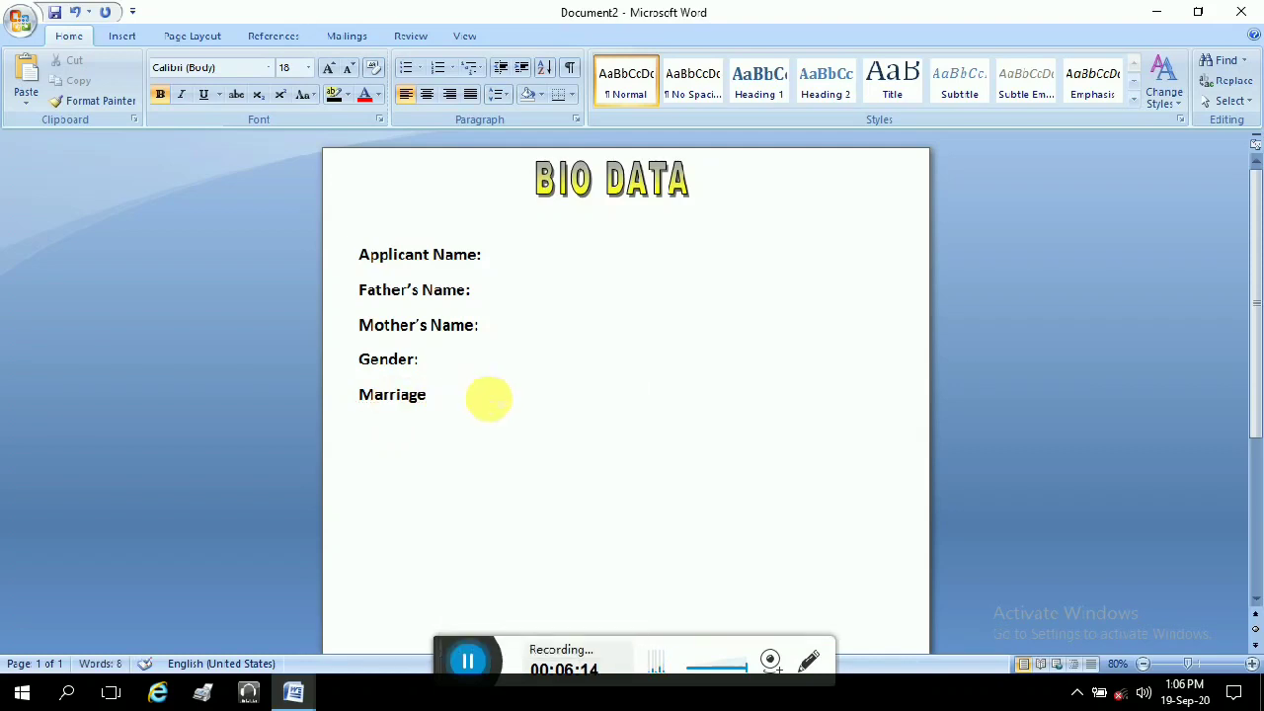
type(":")
key("Return")
Step: Add 'Age:' and 'Permanent Address:' labels, fixing the 'Permannet' misspelling
type("Age")
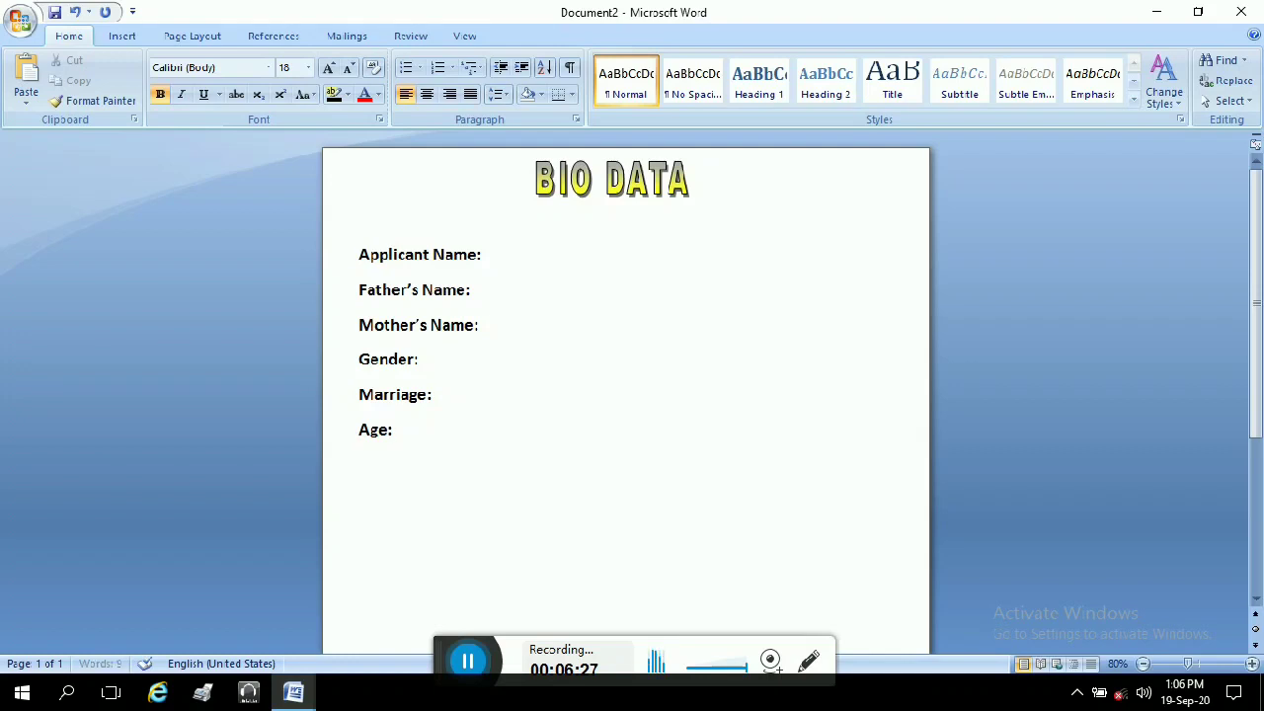
type("Address")
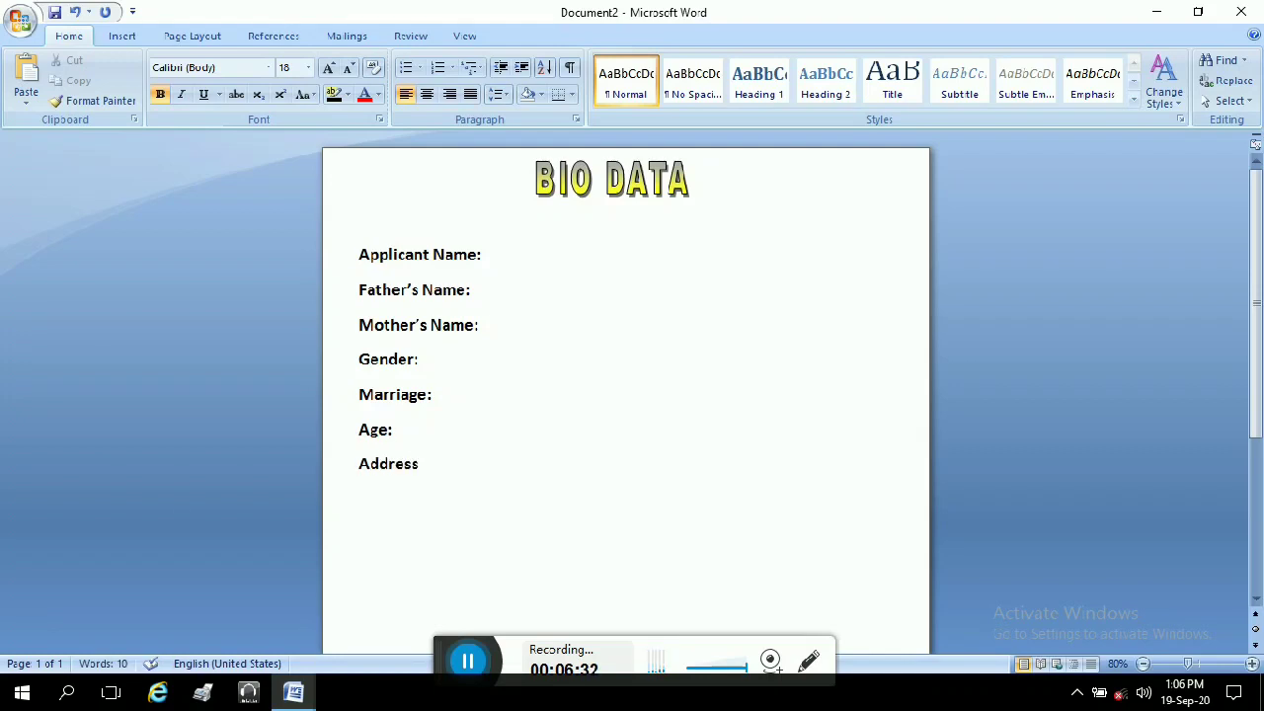
type(":")
key("Return")
left_click(361, 466)
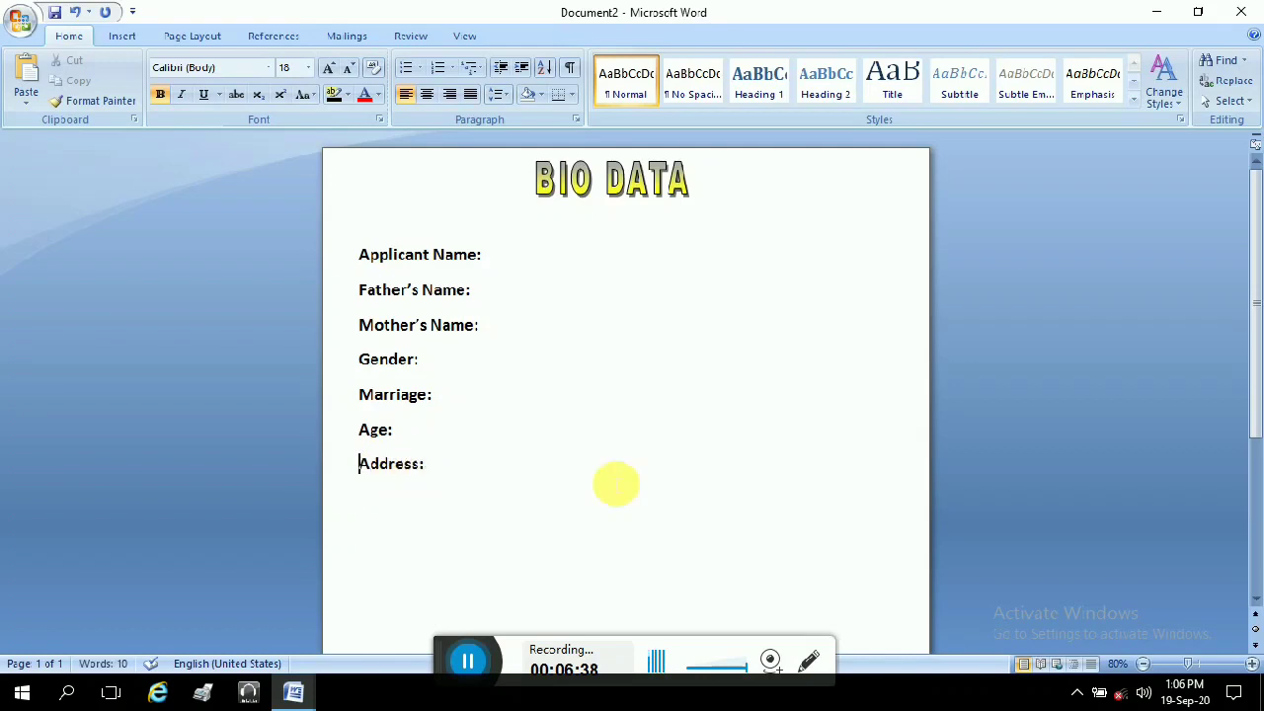
type("Permannet")
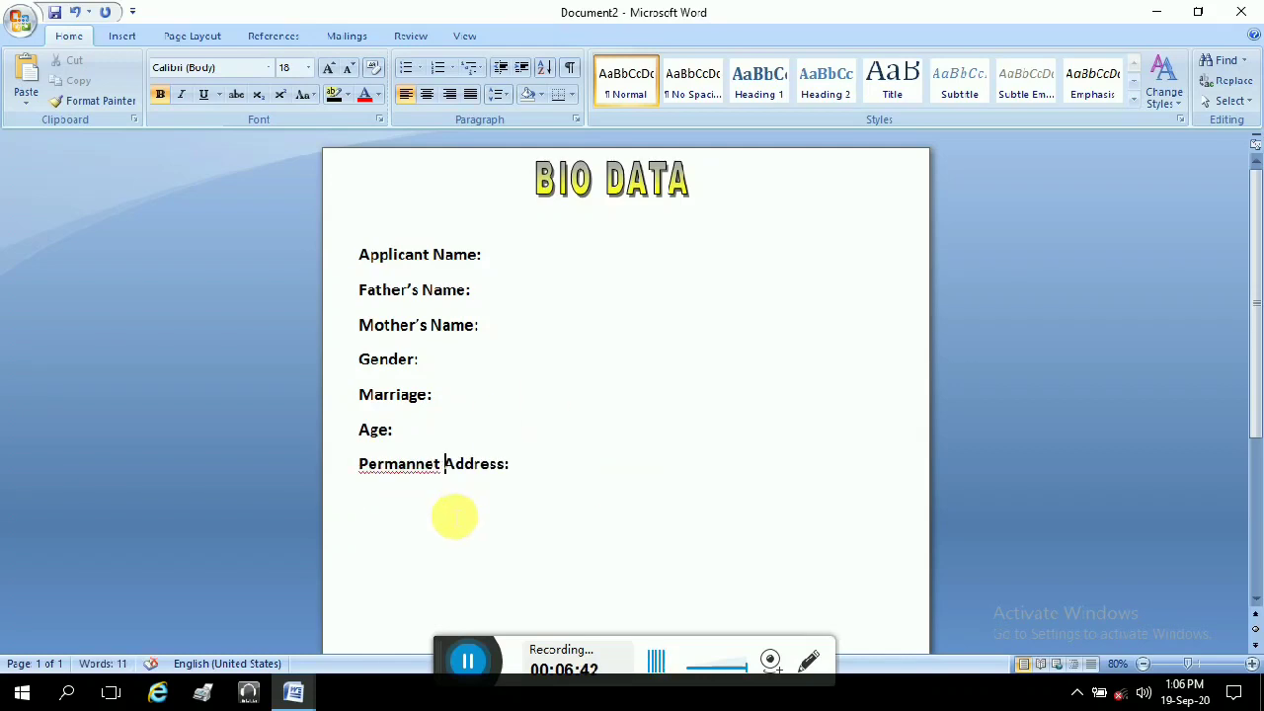
left_click(407, 464)
left_click(499, 213)
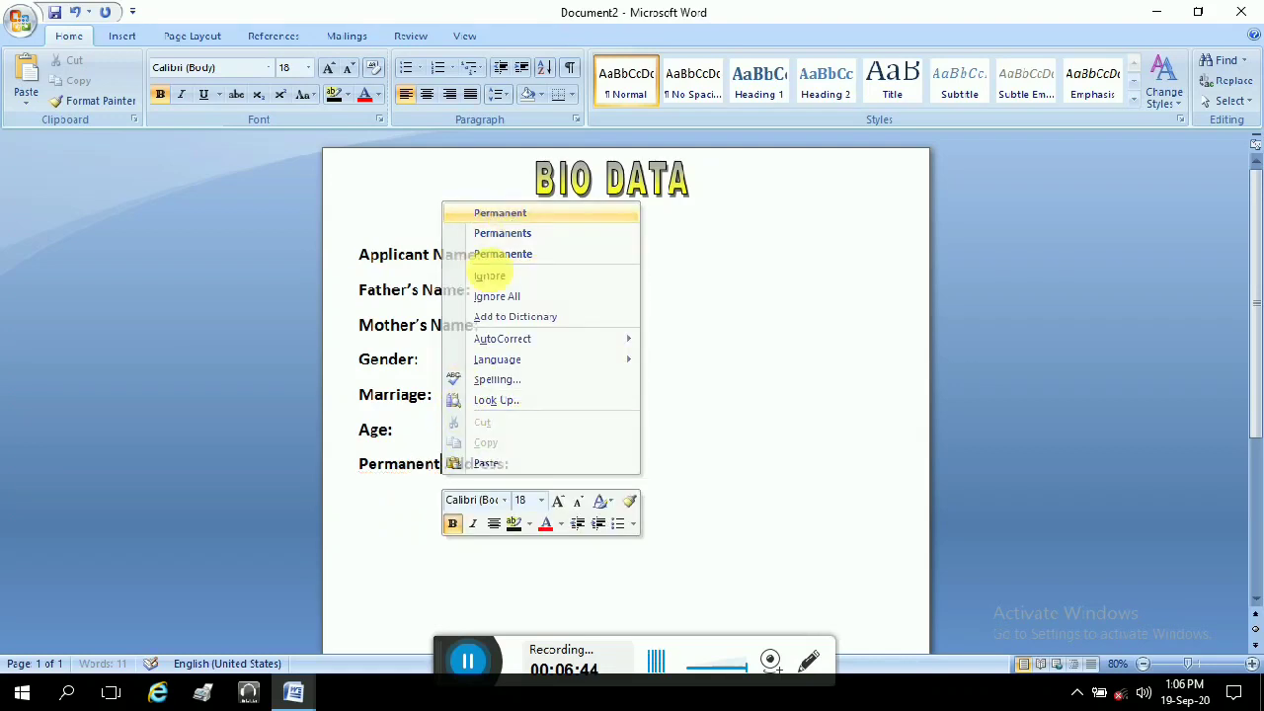
left_click(542, 457)
Step: Leave blank lines, then add 'Present Address:' and 'Qualification:' labels
key("Return")
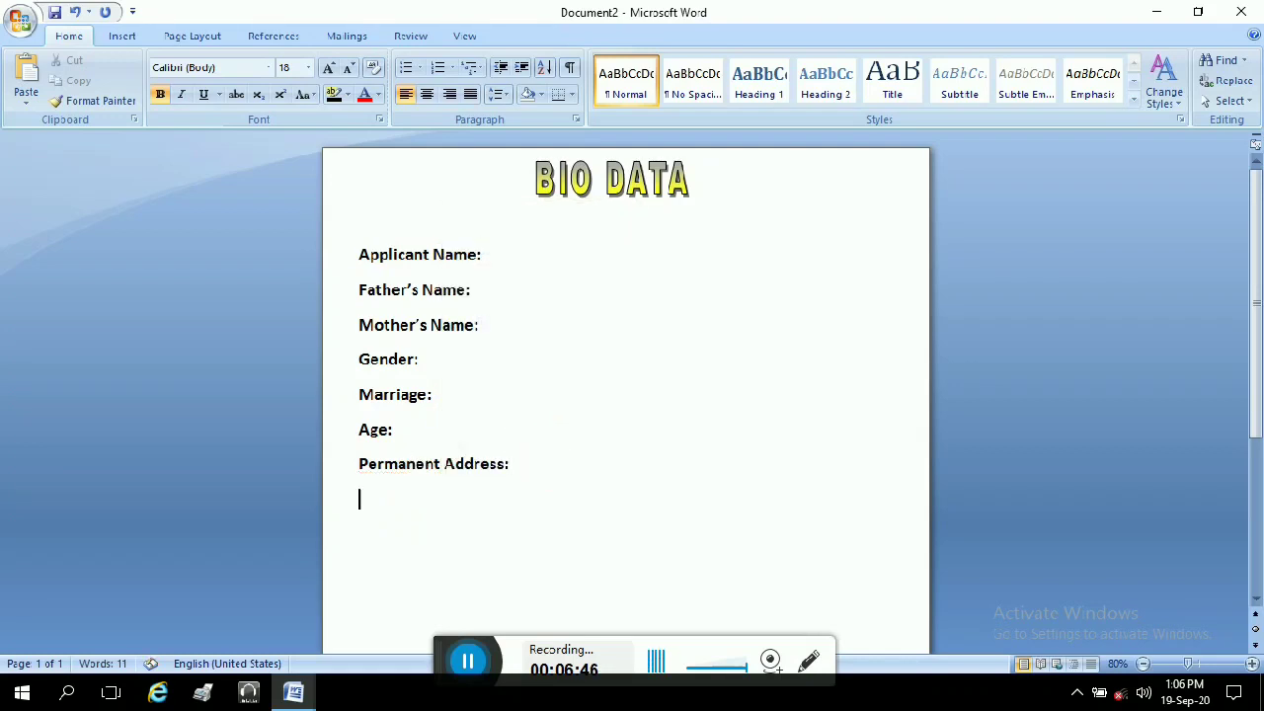
key("Return")
key("Return")
type("Present Address:")
key("Return")
scroll(524, 462, "down", 2)
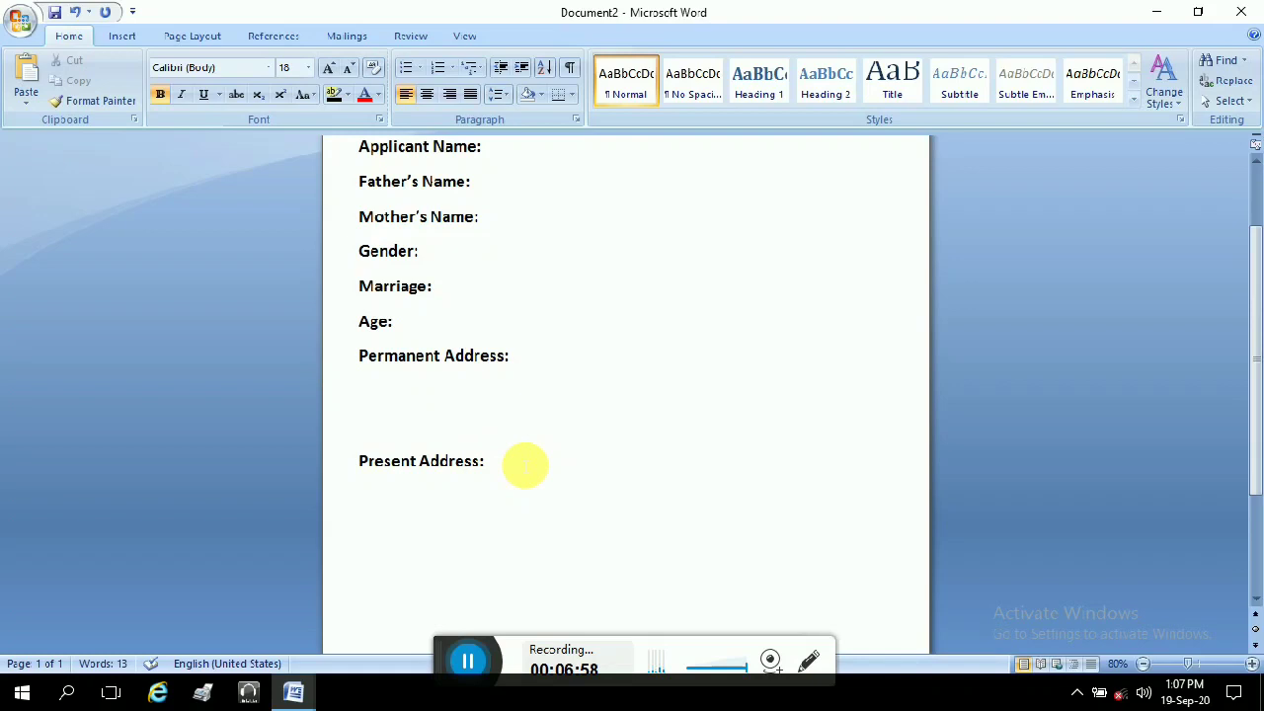
key("Return")
type("Qualifi")
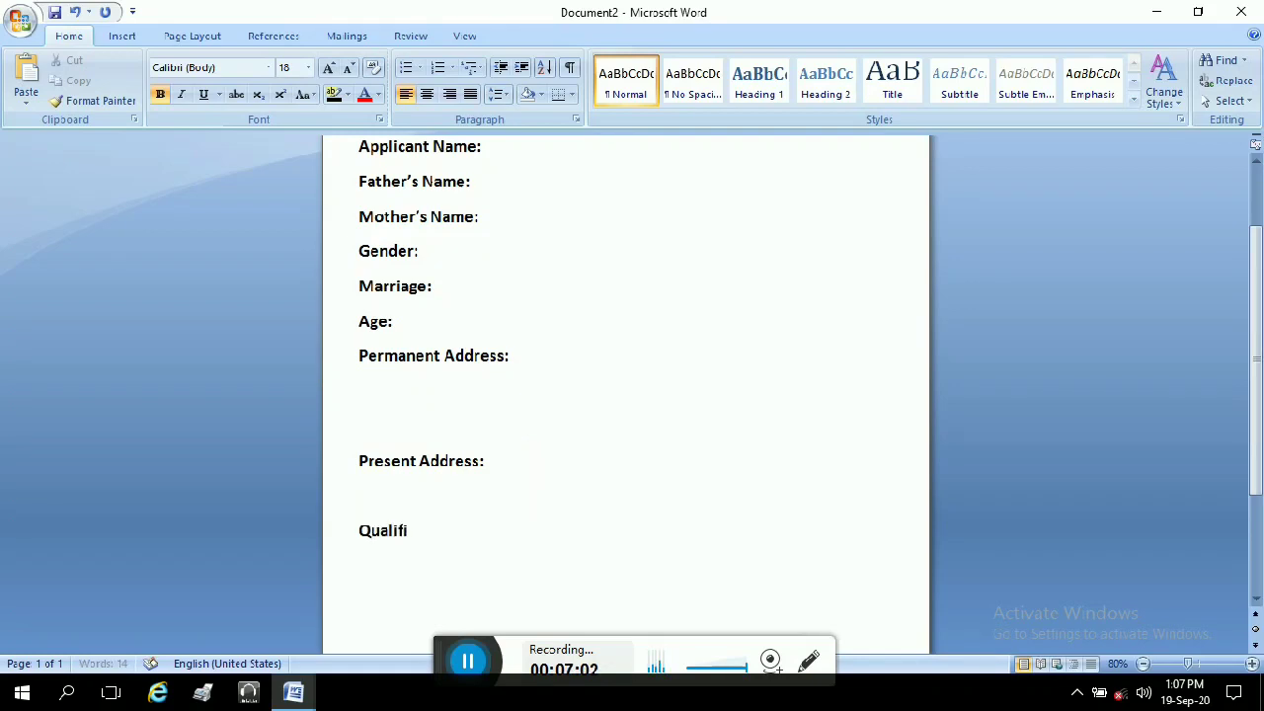
type("cation:")
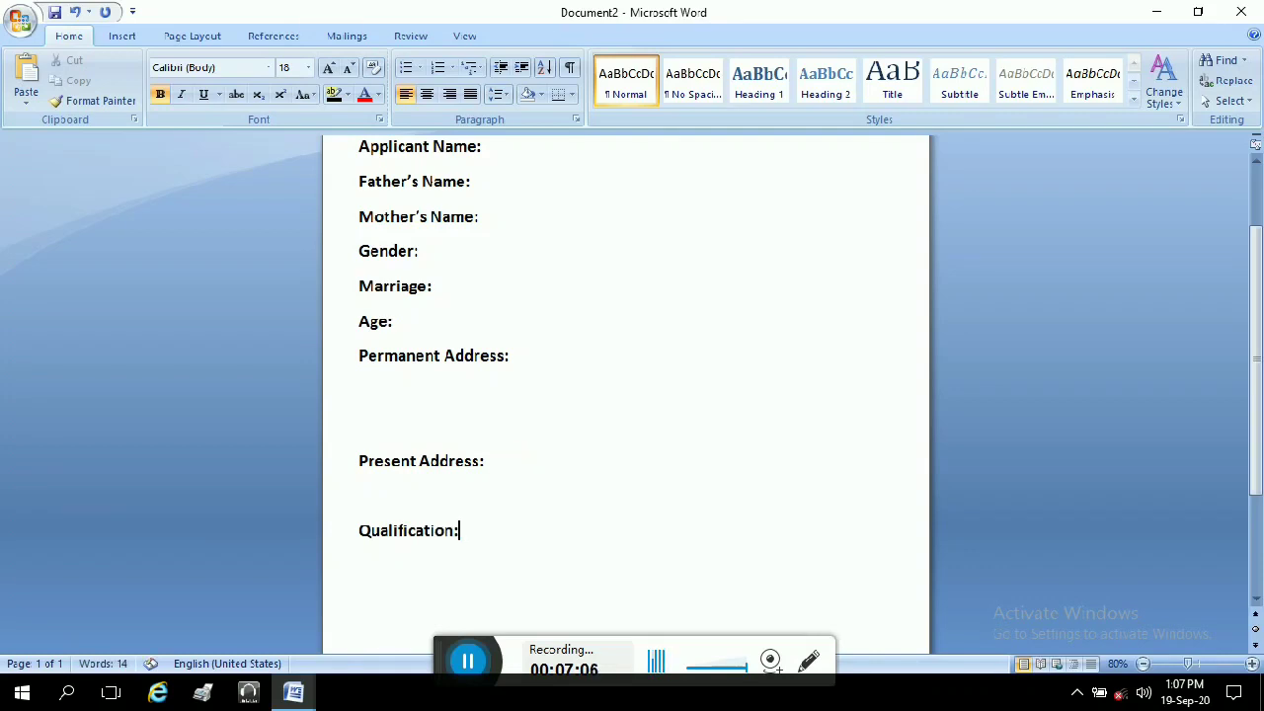
Step: Start an Experience label (typed 'Experence') on a new line below Qualification:
scroll(527, 520, "down", 1)
scroll(526, 520, "down", 1)
key("Return")
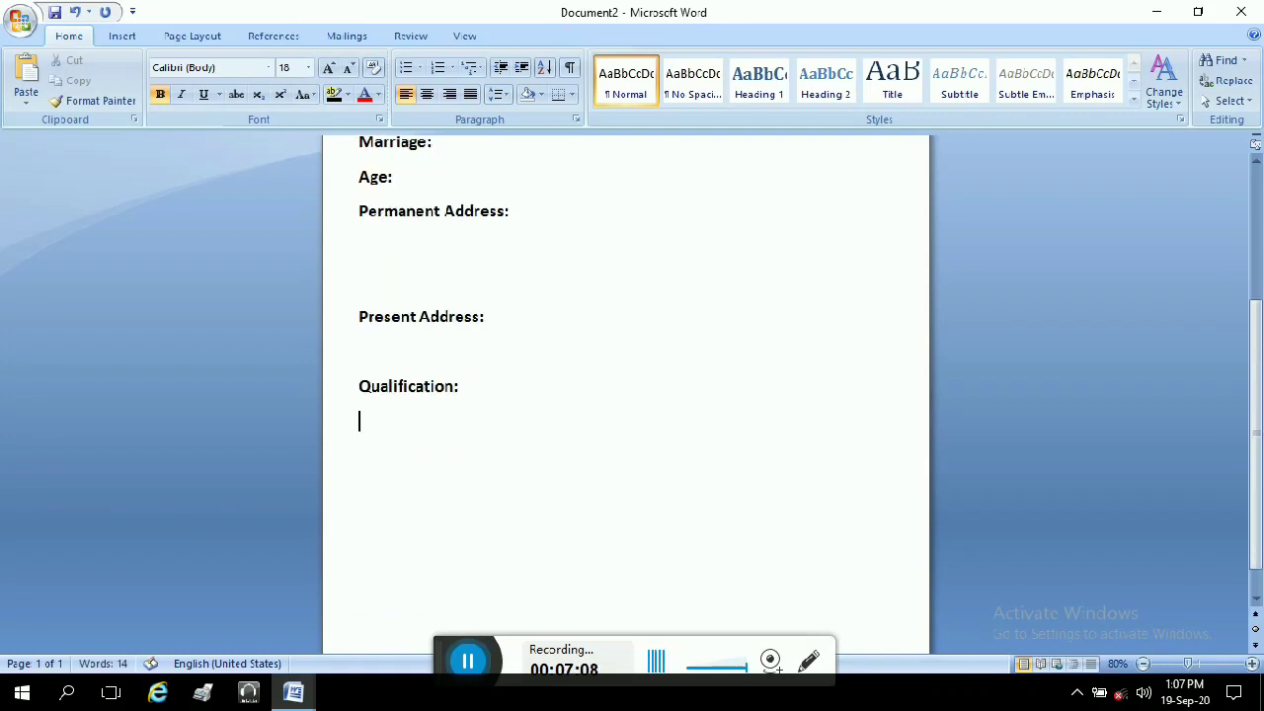
type("Experence")
Step: Trim the misspelled 'Experence' back to 'Ex', dismissing the spelling suggestion menus
right_click(436, 425)
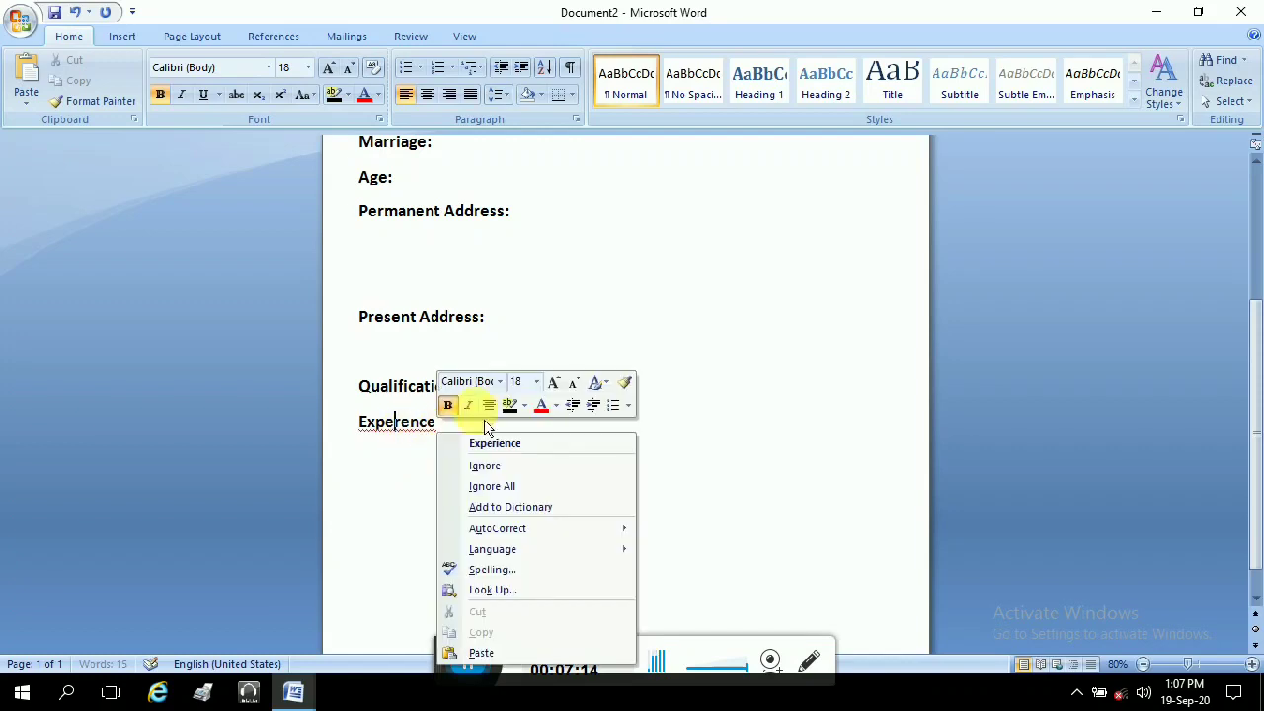
left_click(499, 460)
right_click(431, 432)
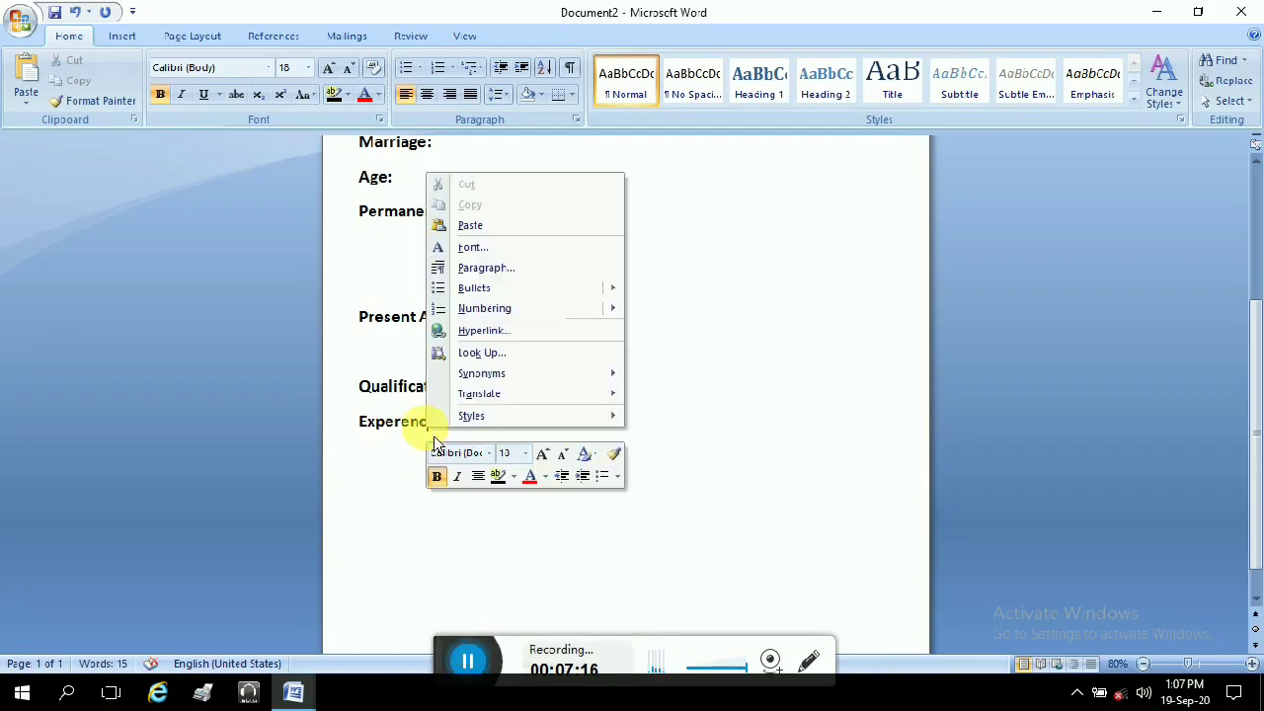
left_click(429, 454)
left_click(451, 428)
type("\\\\\\")
key("BackSpace")
key("BackSpace")
key("BackSpace")
key("BackSpace")
key("BackSpace")
key("BackSpace")
key("BackSpace")
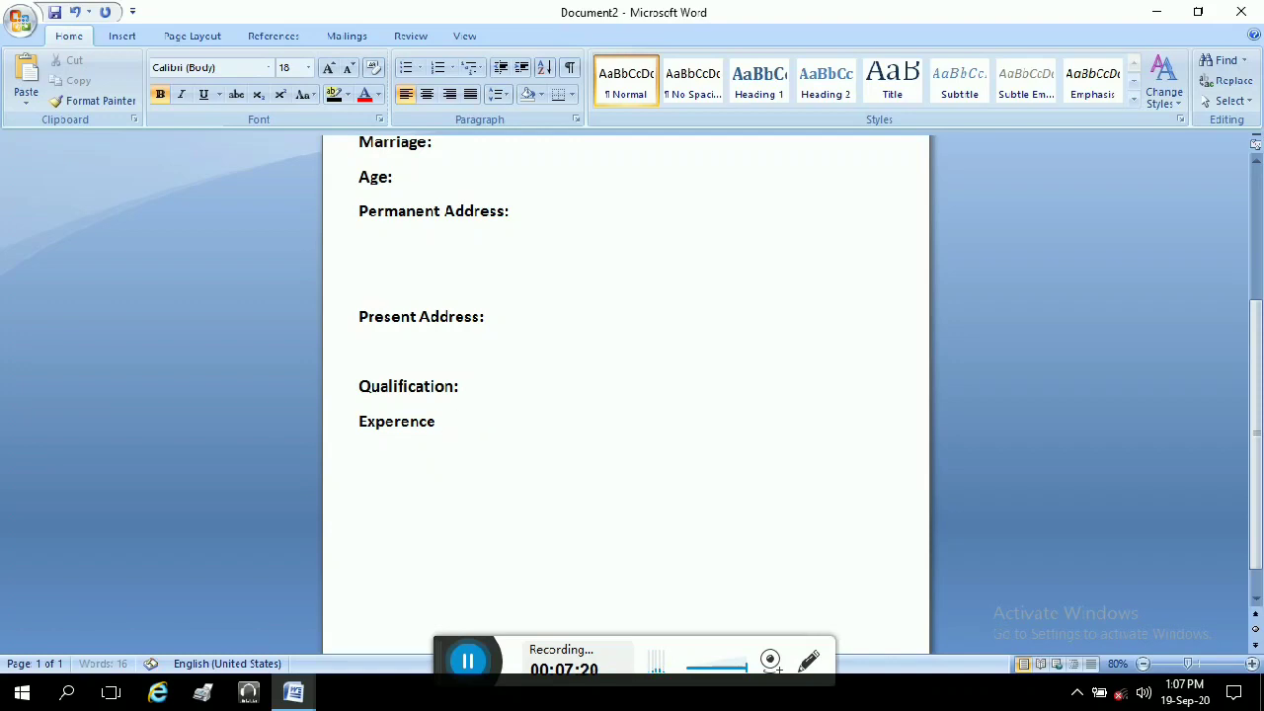
key("Return")
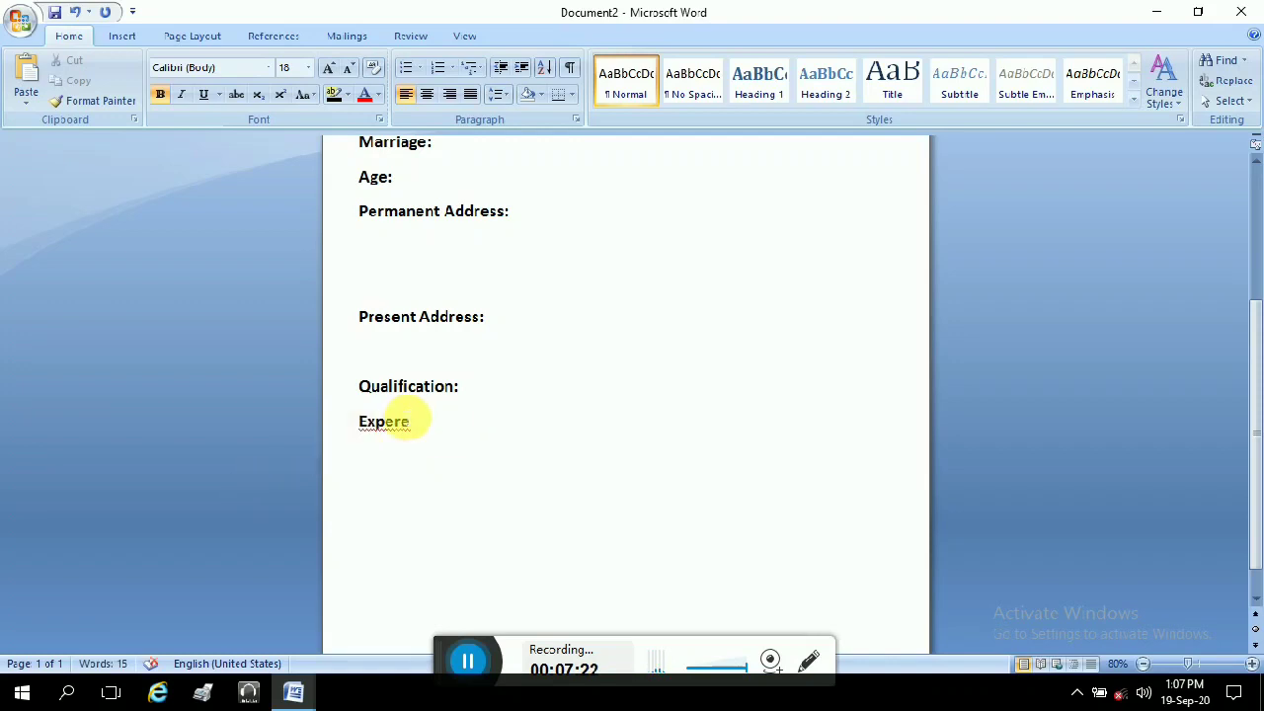
right_click(405, 427)
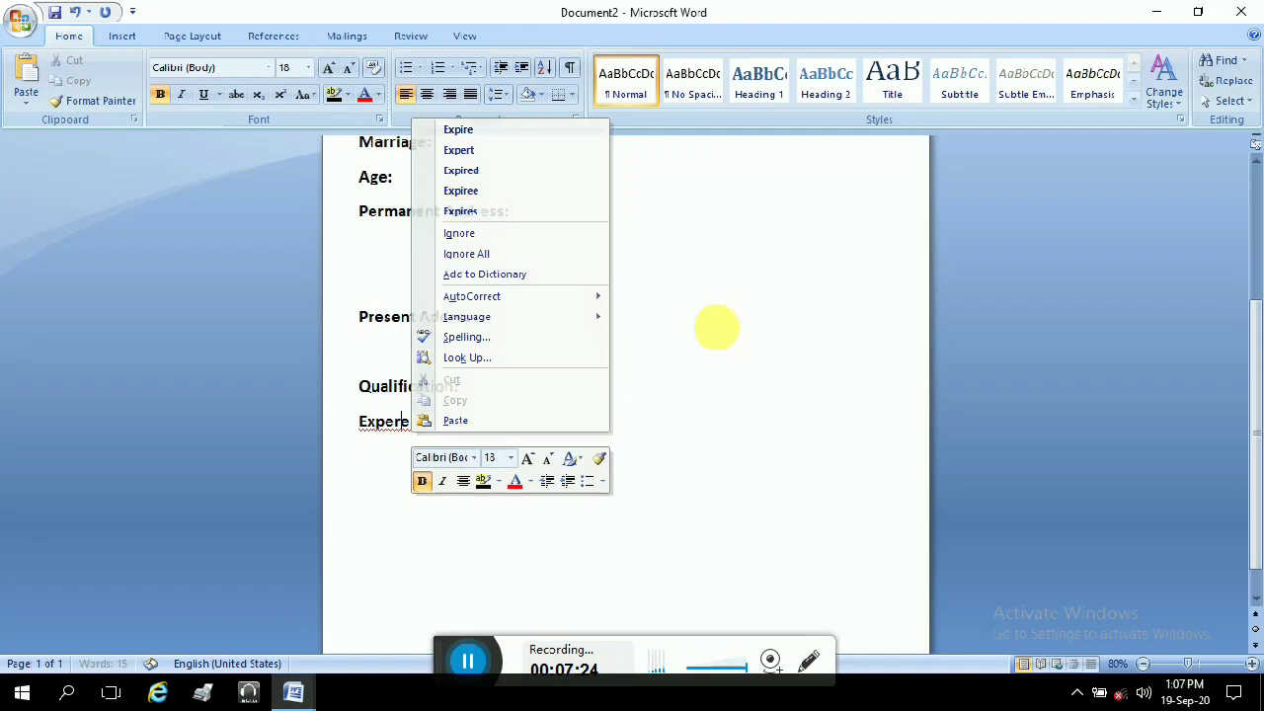
left_click(446, 431)
key("BackSpace")
key("BackSpace")
key("BackSpace")
key("BackSpace")
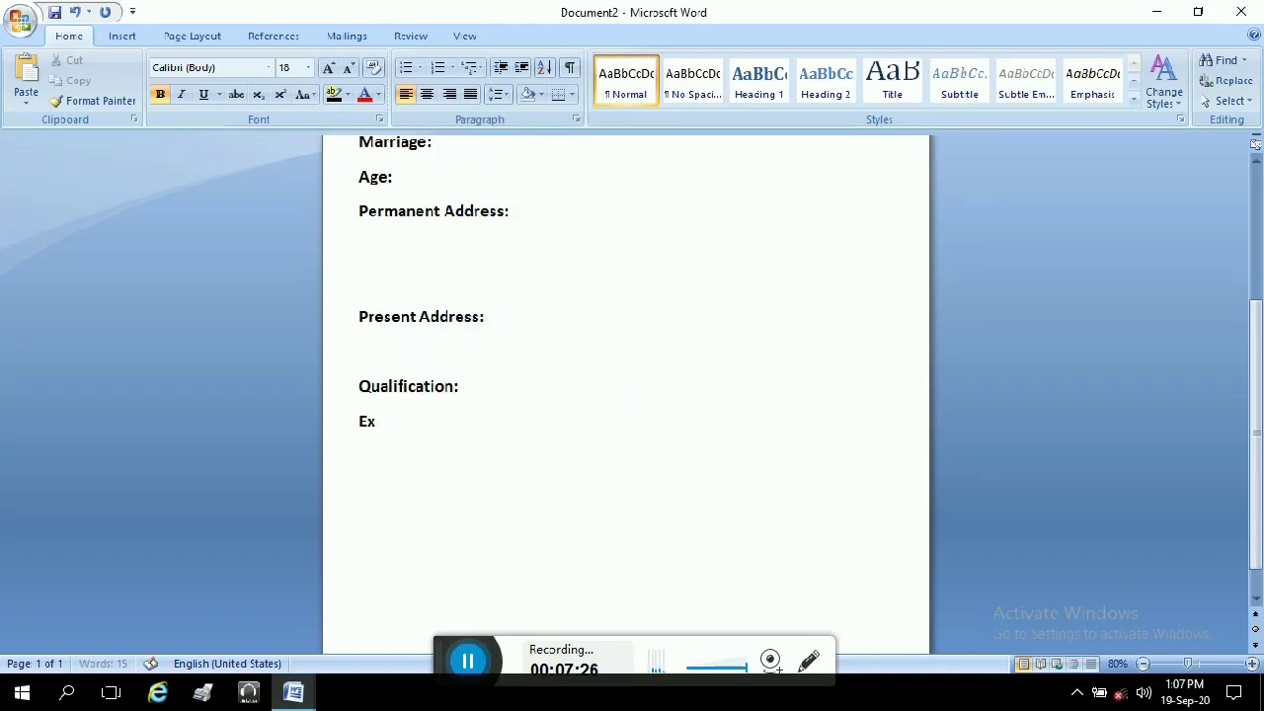
Step: Retype the word, correct it to 'Experience' from spelling suggestions, add ':' and start a new line
type("perencve")
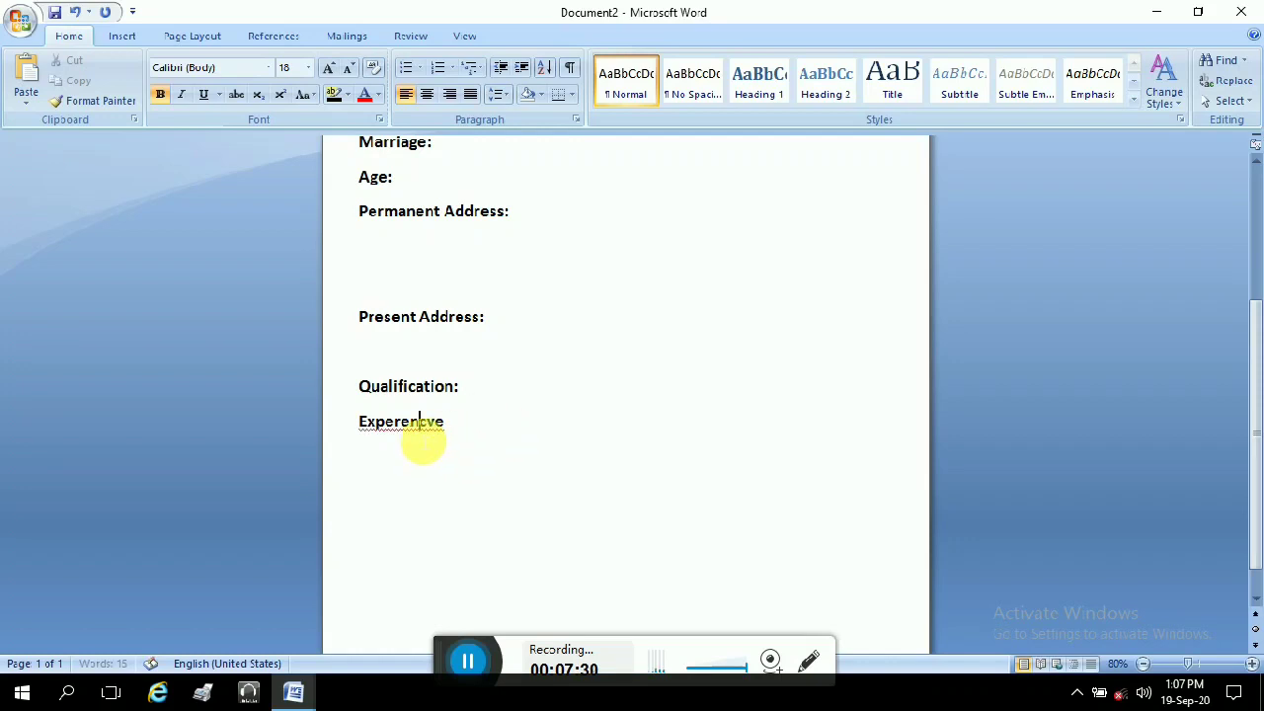
right_click(446, 431)
left_click(469, 444)
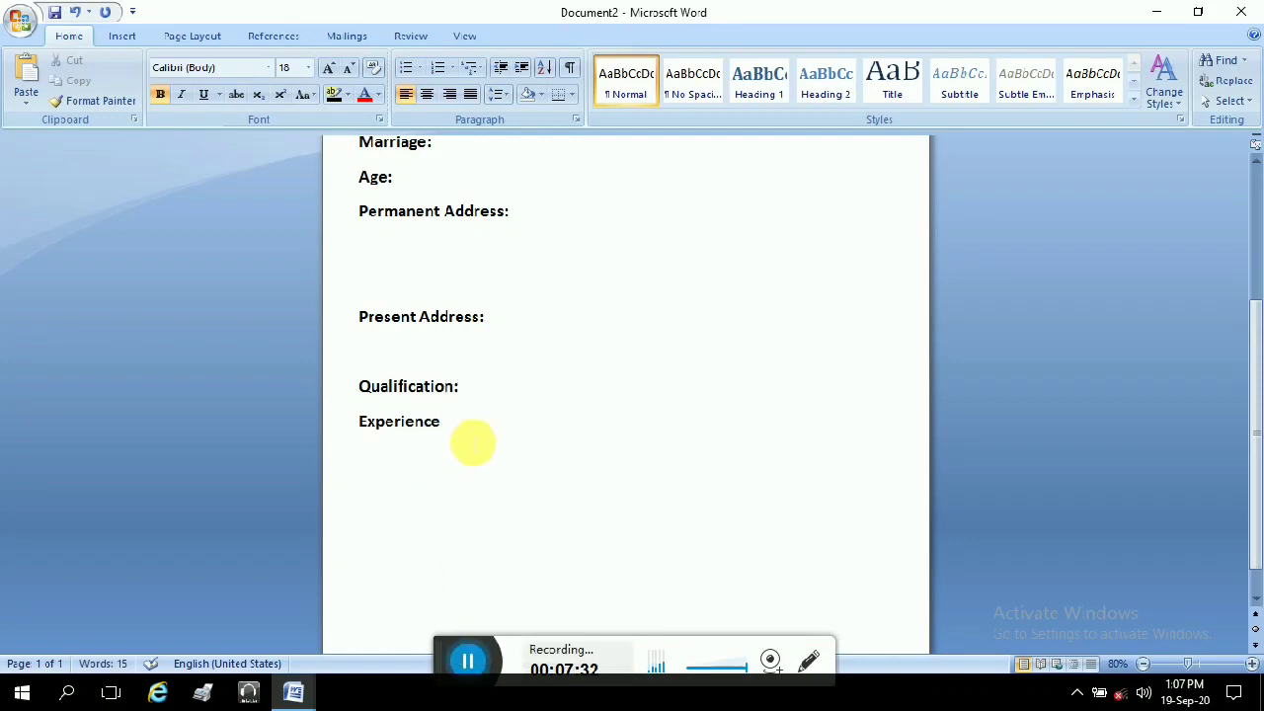
type(":")
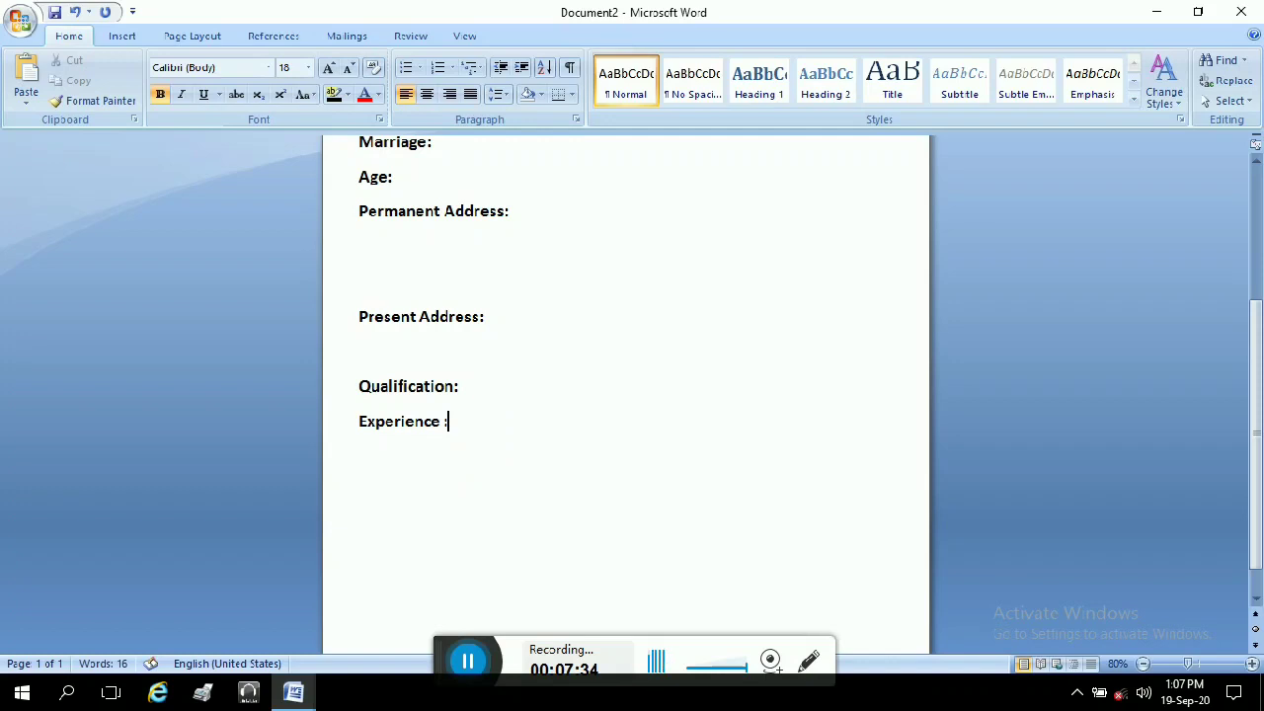
key("Return")
scroll(468, 412, "up", 4)
scroll(461, 415, "down", 5)
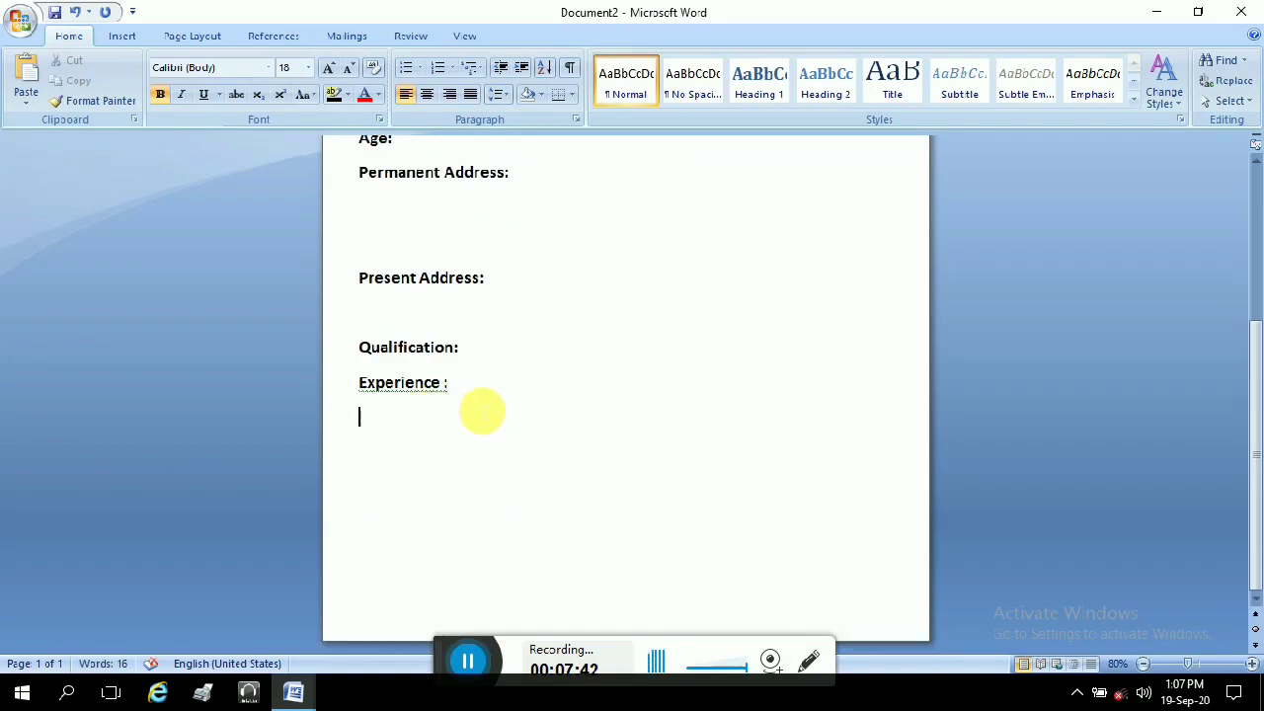
key("Return")
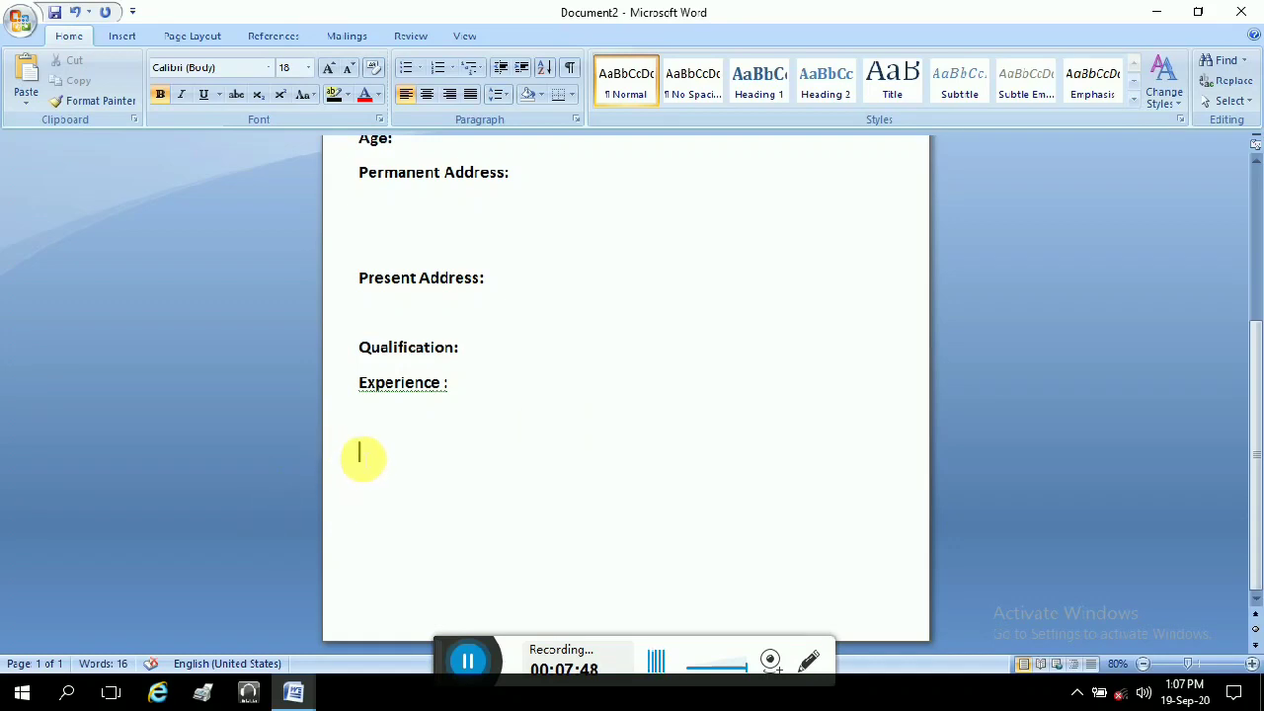
left_click(462, 379)
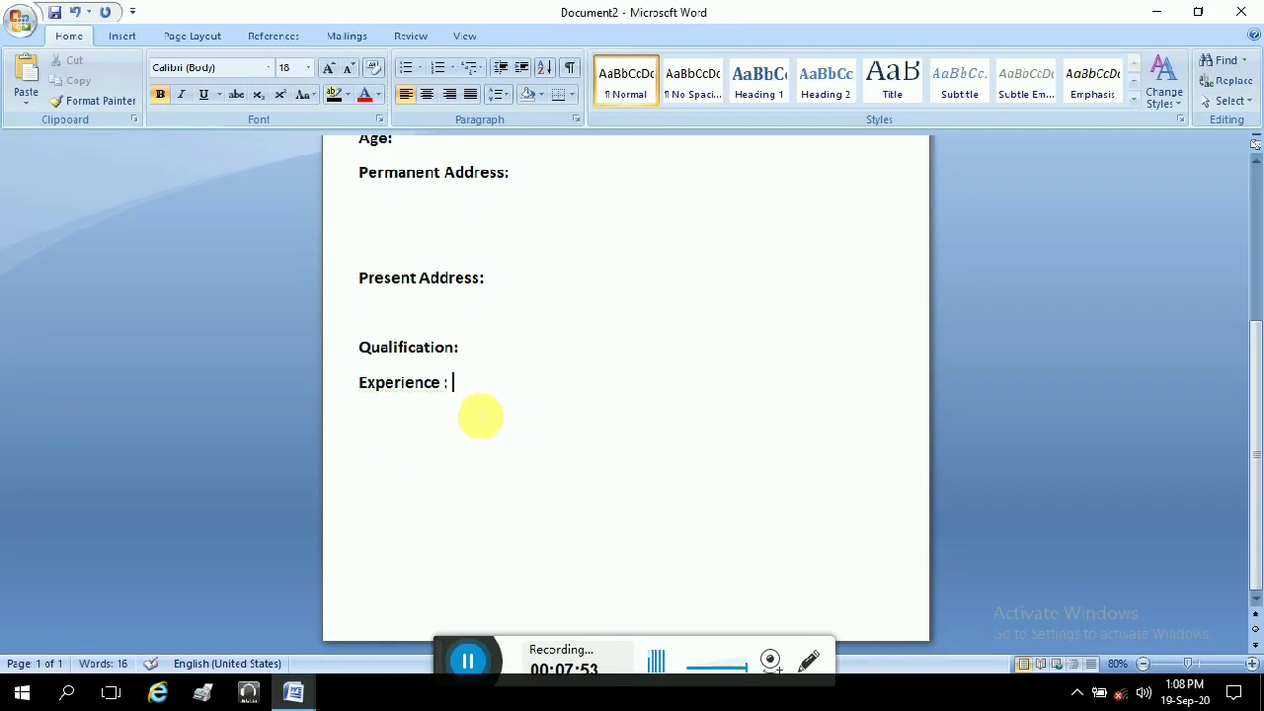
key("Return")
key("Return")
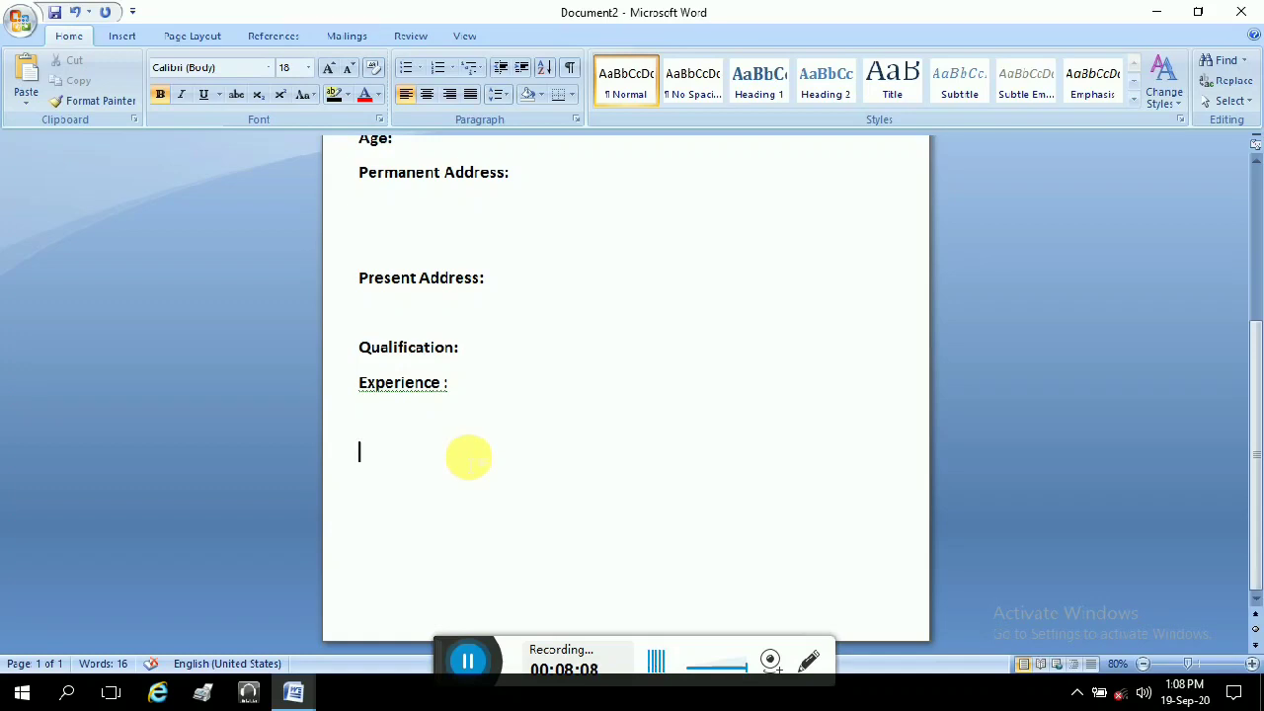
key("Tab")
key("Tab")
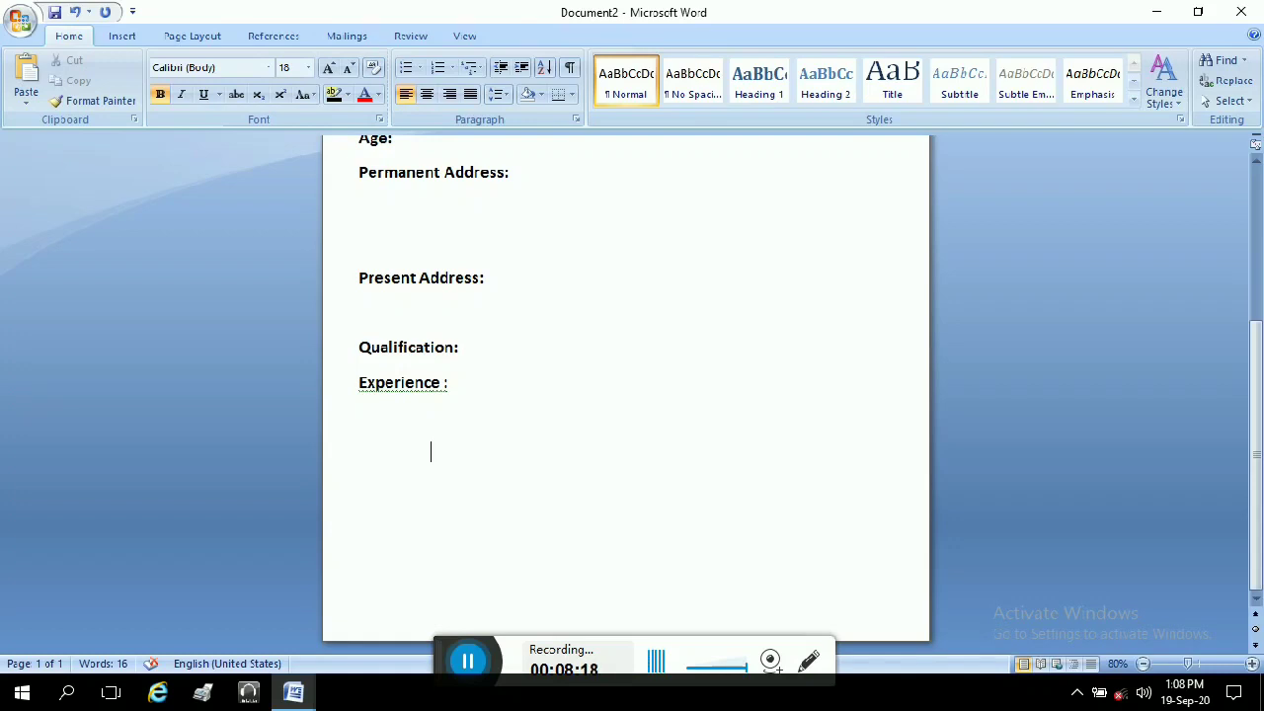
left_click(468, 460)
type("HGADRCGV")
key("BackSpace")
key("BackSpace")
key("BackSpace")
key("BackSpace")
key("BackSpace")
key("BackSpace")
key("BackSpace")
key("BackSpace")
type("fauvshavbh")
key("BackSpace")
key("BackSpace")
key("BackSpace")
key("BackSpace")
key("BackSpace")
key("BackSpace")
key("BackSpace")
key("BackSpace")
key("BackSpace")
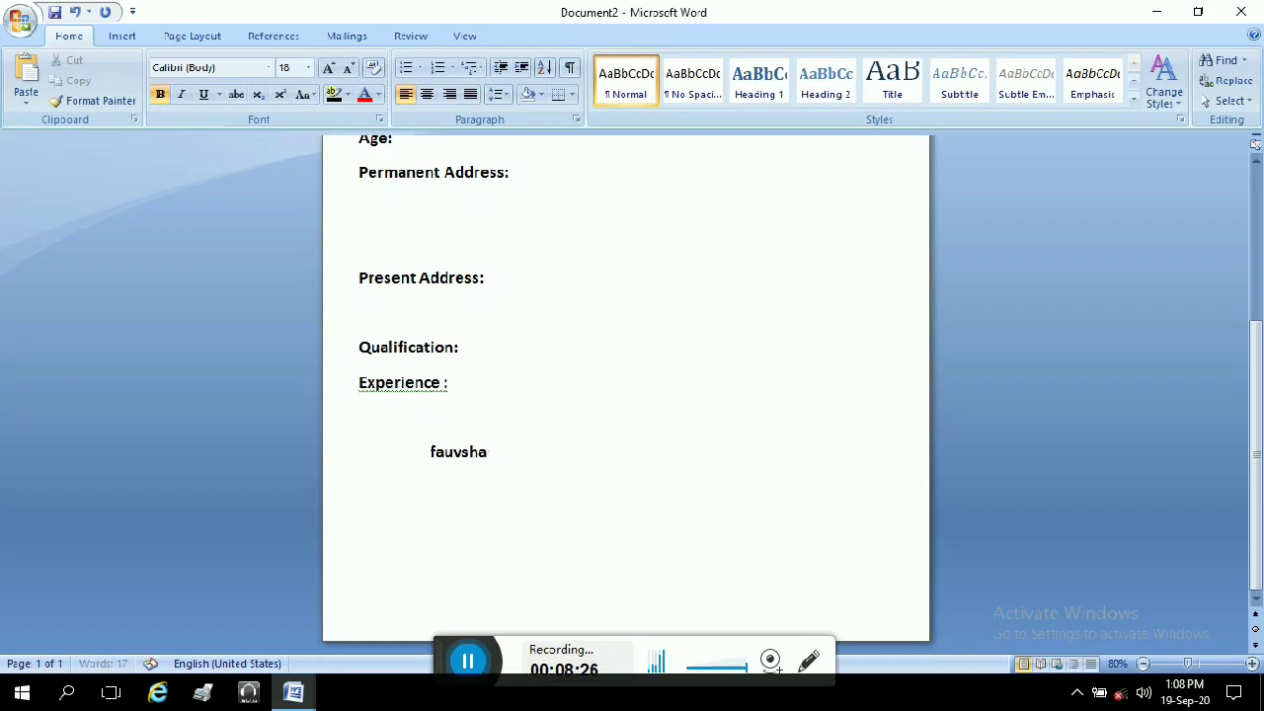
key("BackSpace")
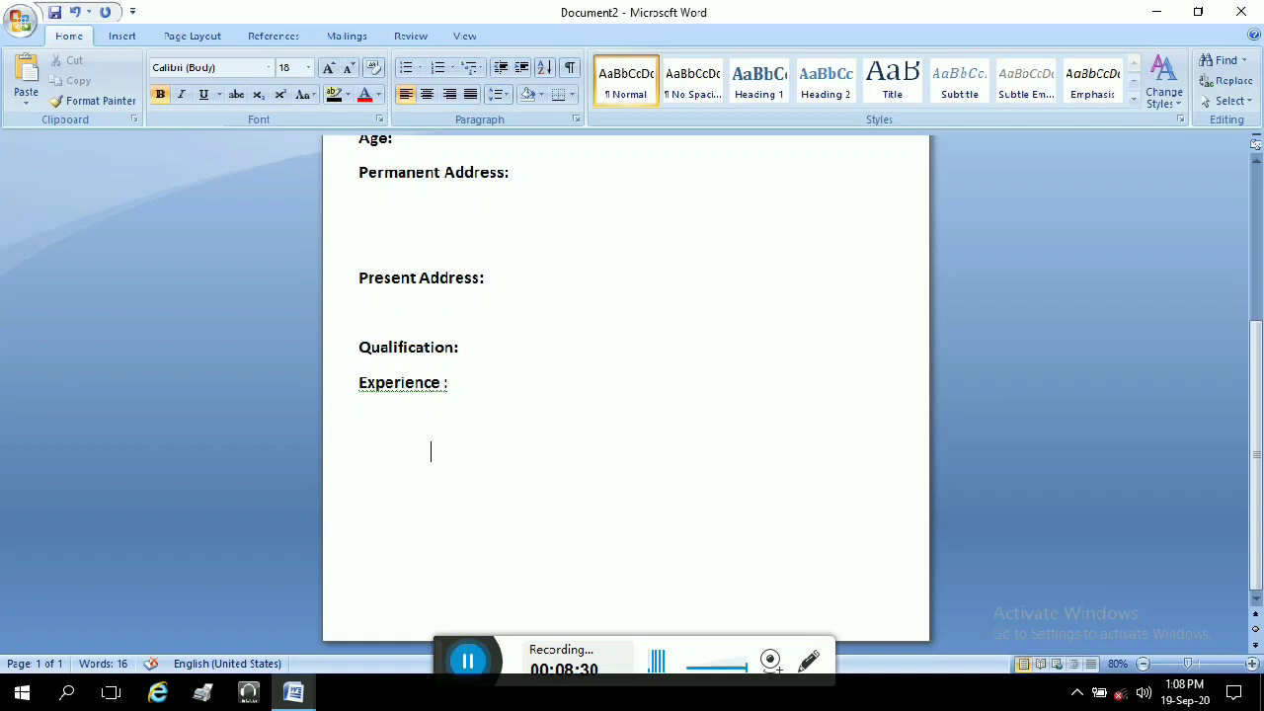
type("Sanjhu")
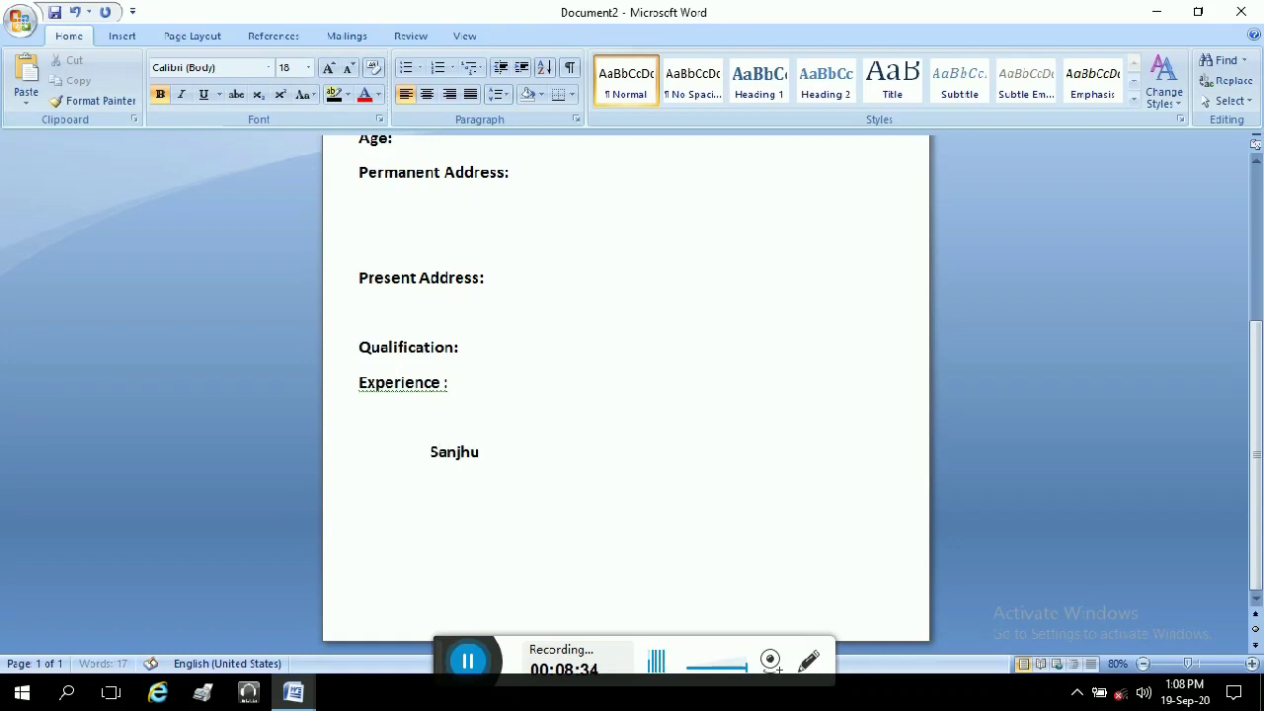
key("BackSpace")
key("BackSpace")
key("BackSpace")
key("BackSpace")
key("BackSpace")
key("BackSpace")
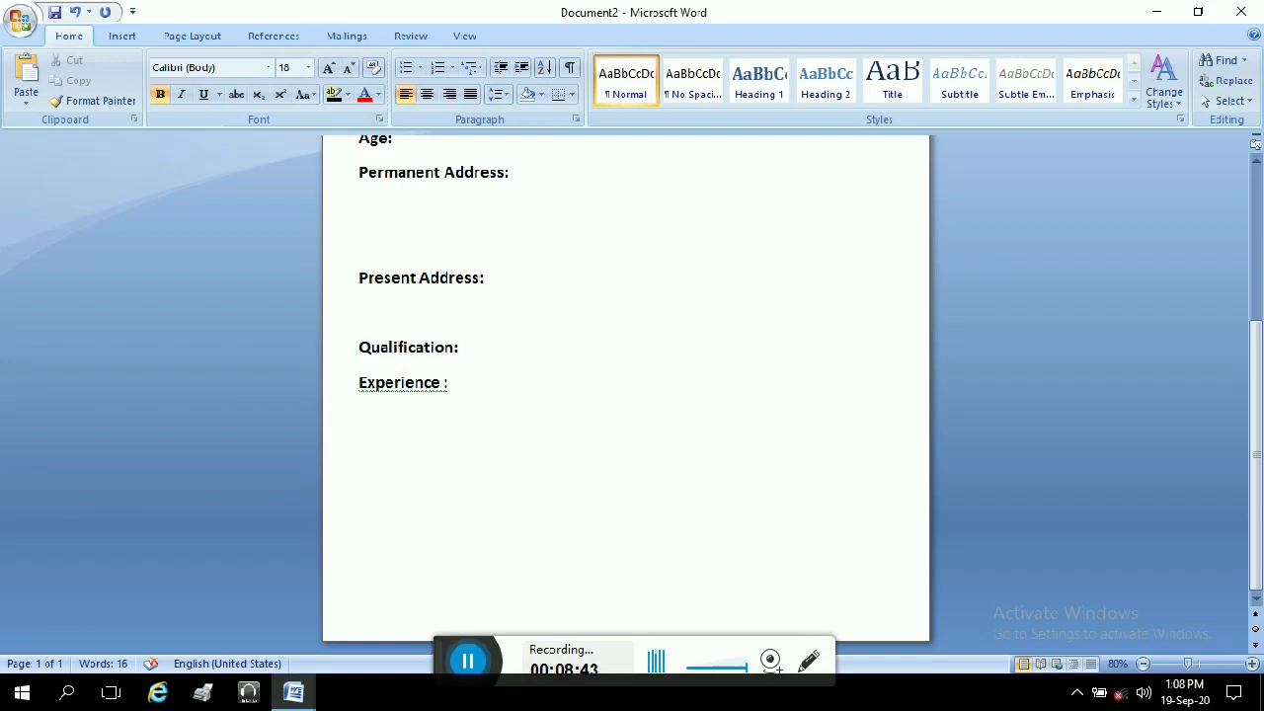
type("S")
key("BackSpace")
scroll(677, 409, "up", 4)
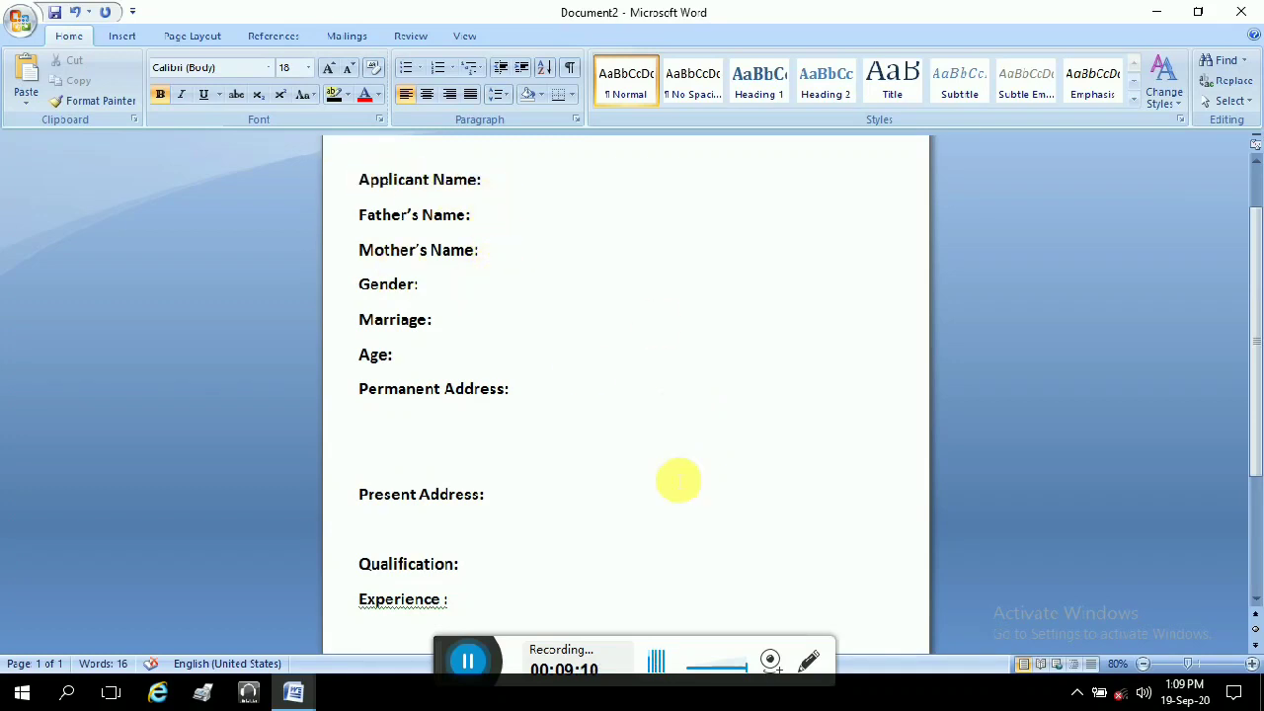
scroll(666, 451, "down", 1)
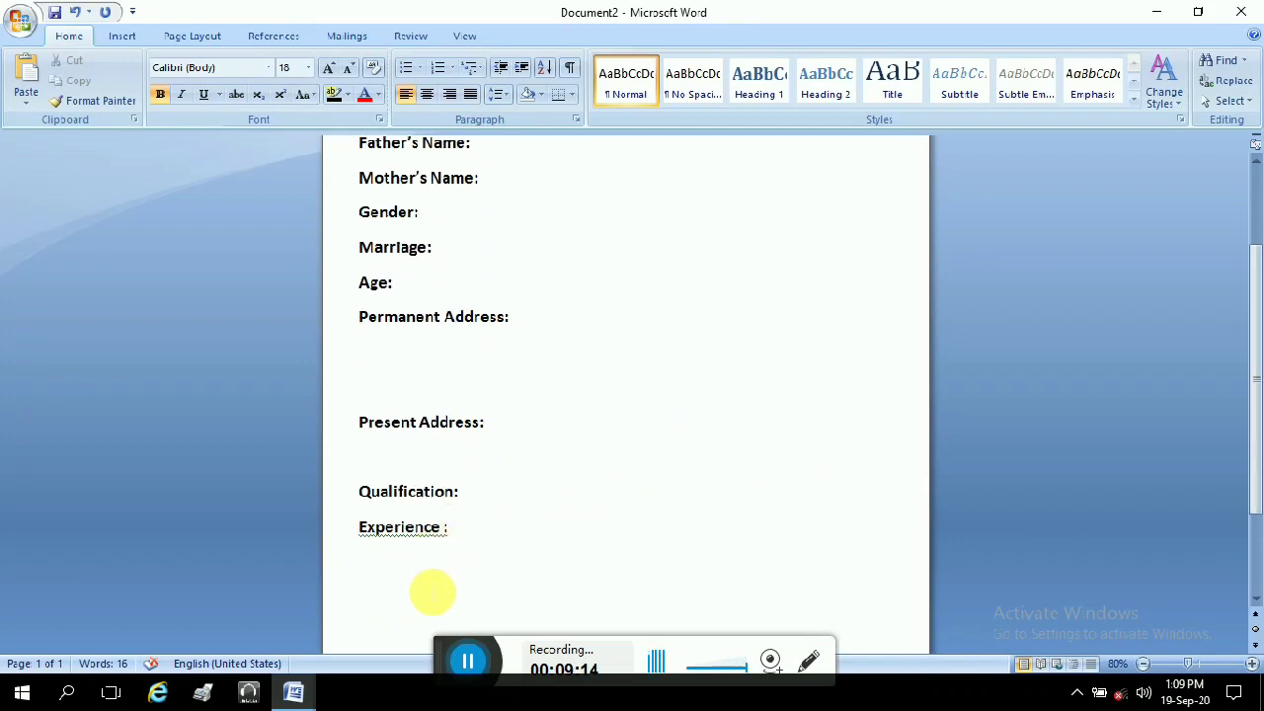
scroll(431, 592, "down", 2)
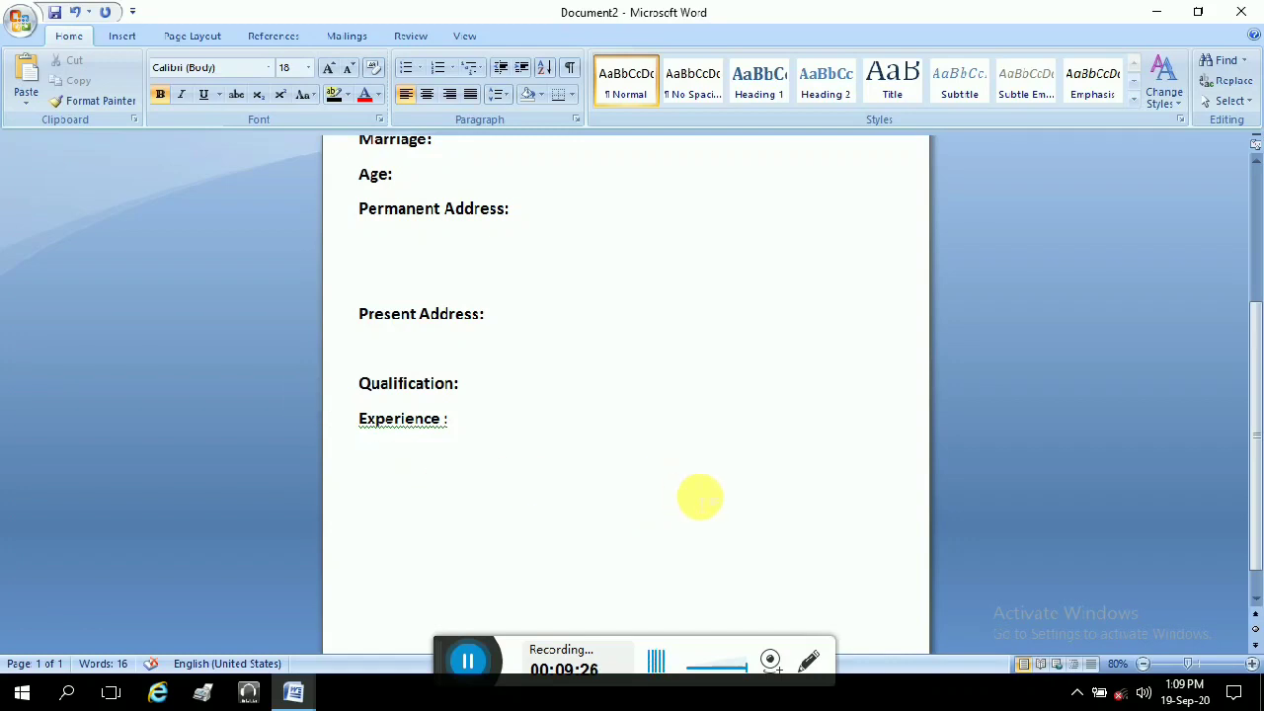
Step: Type 'I declared that the above information is true', fixing typos, then start a new line
type("I de")
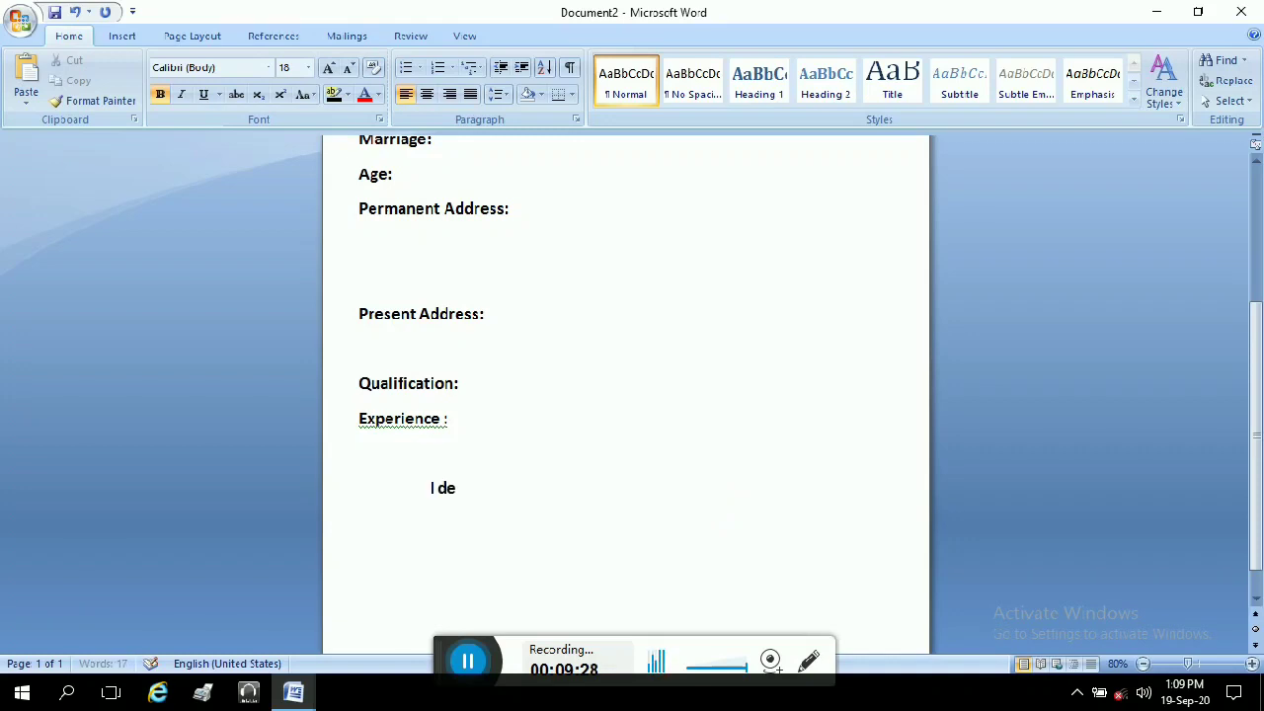
type("clared that the a")
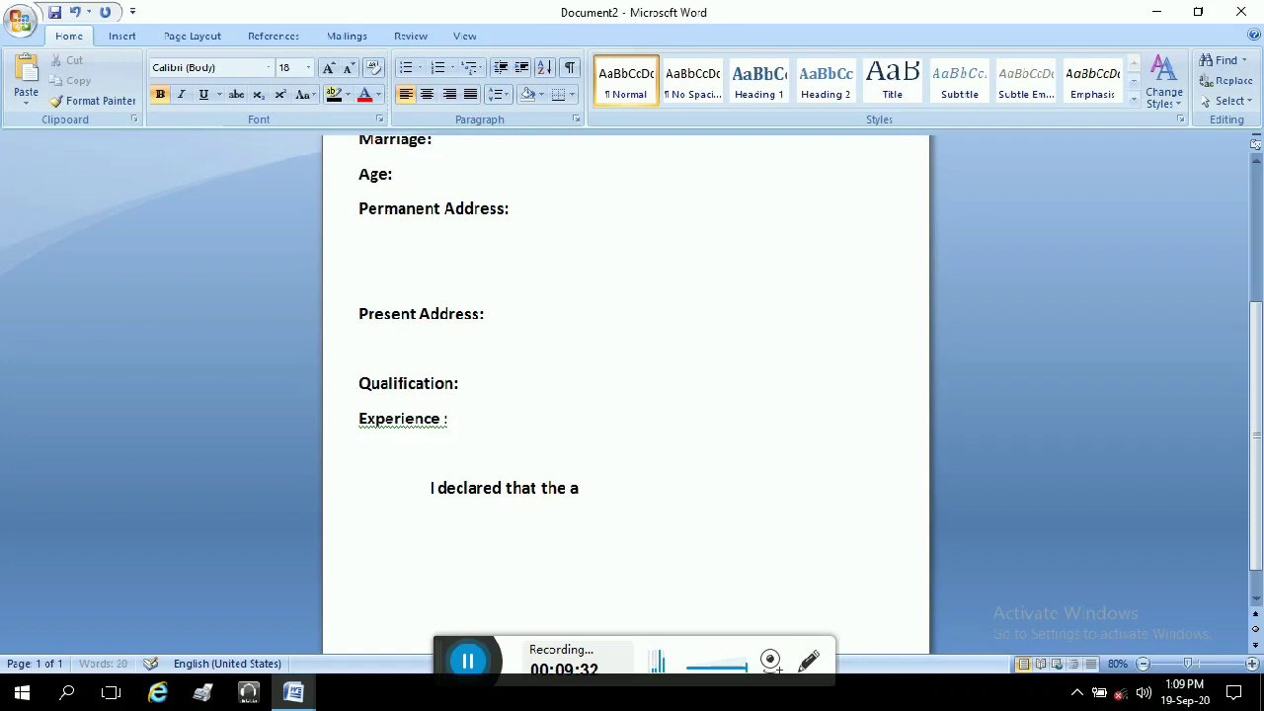
type("boce")
key("BackSpace")
key("BackSpace")
type("ve ")
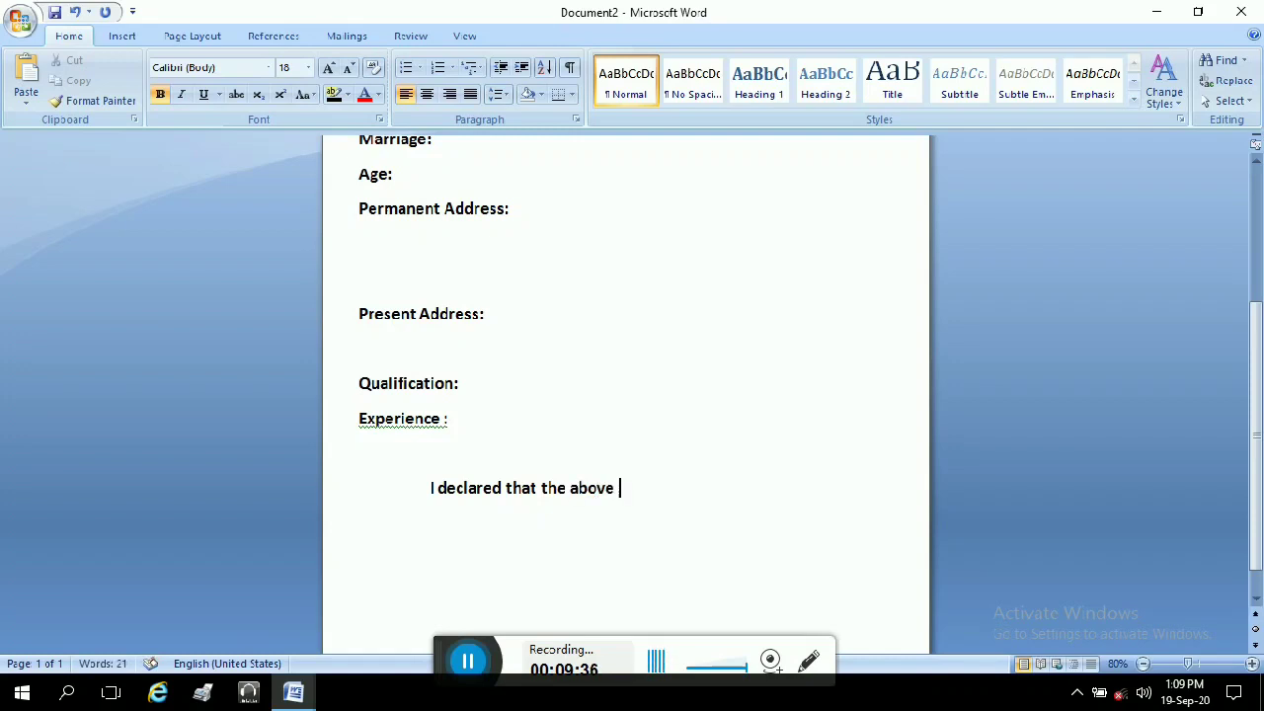
type("information ")
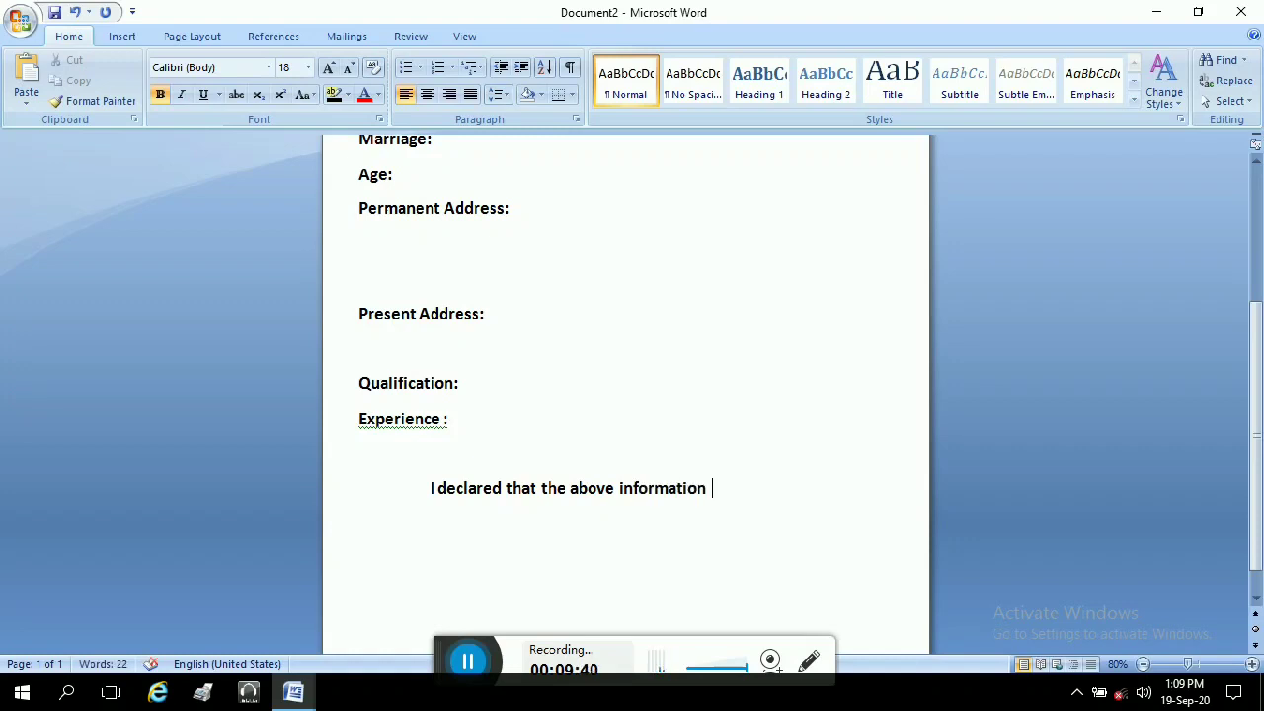
type("are")
key("BackSpace")
key("BackSpace")
key("BackSpace")
key("BackSpace")
type("s")
key("BackSpace")
type("is true")
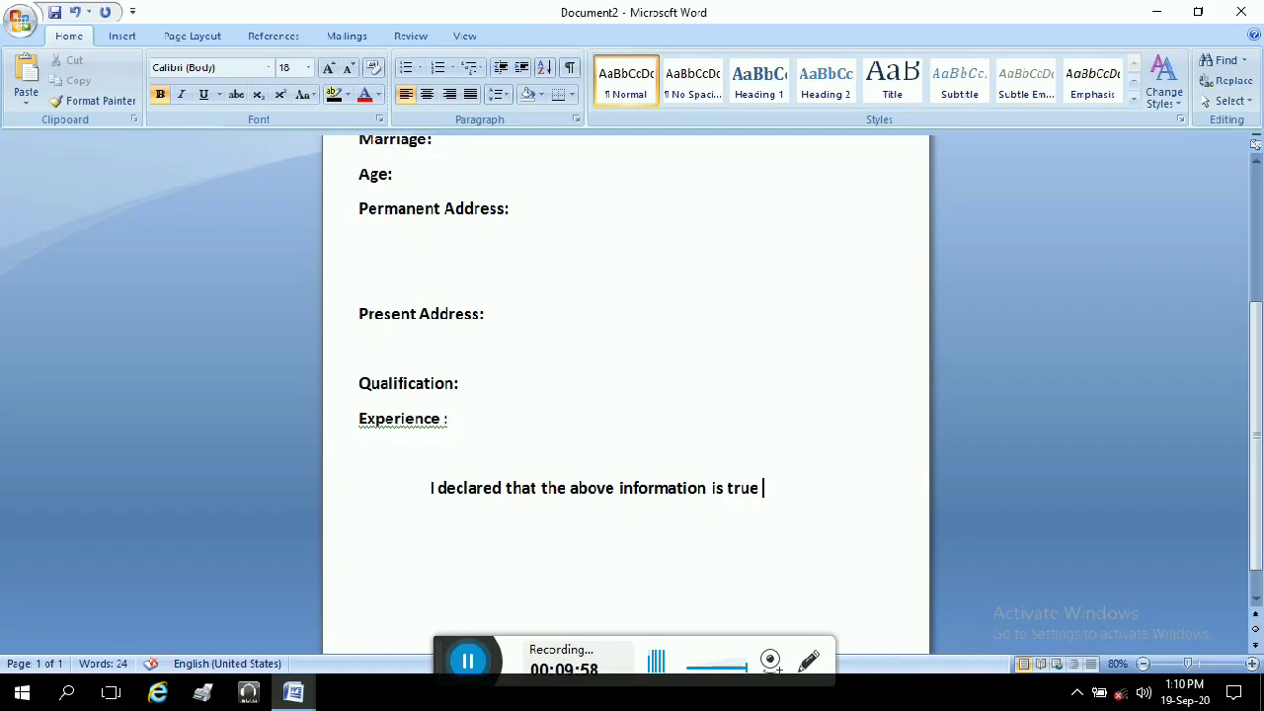
key("Return")
key("Return")
key("Return")
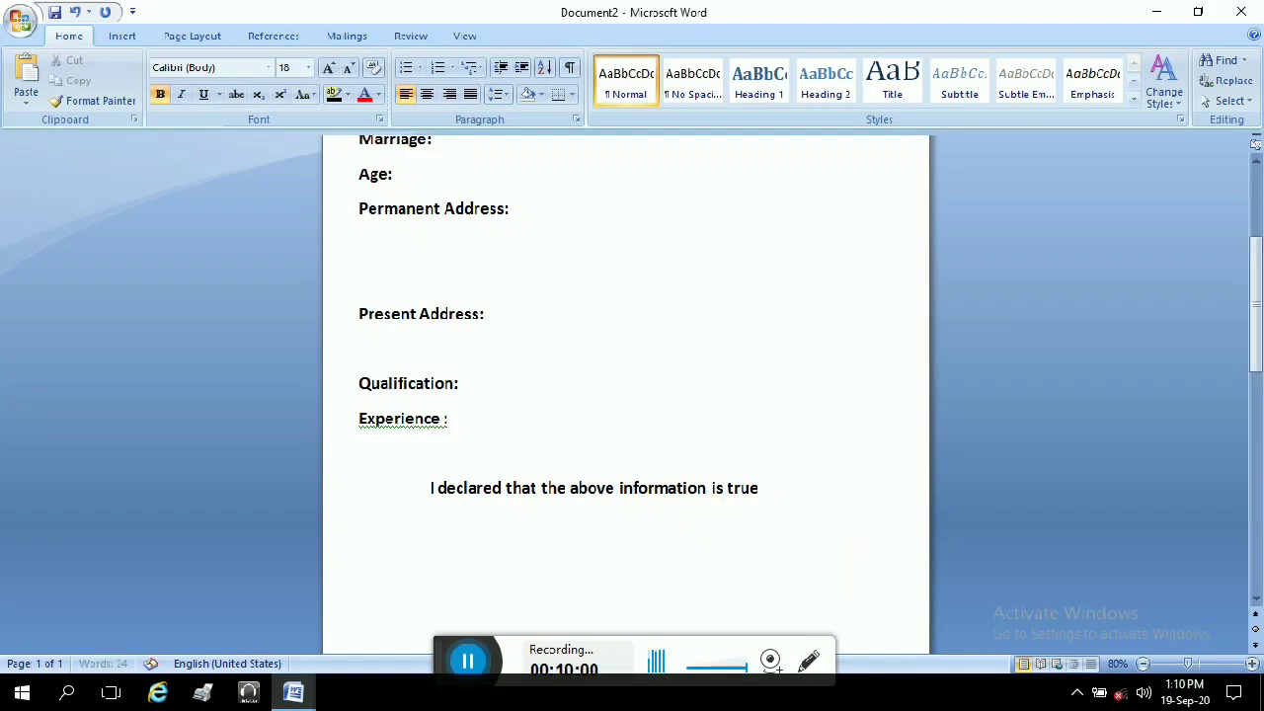
scroll(790, 570, "down", 1)
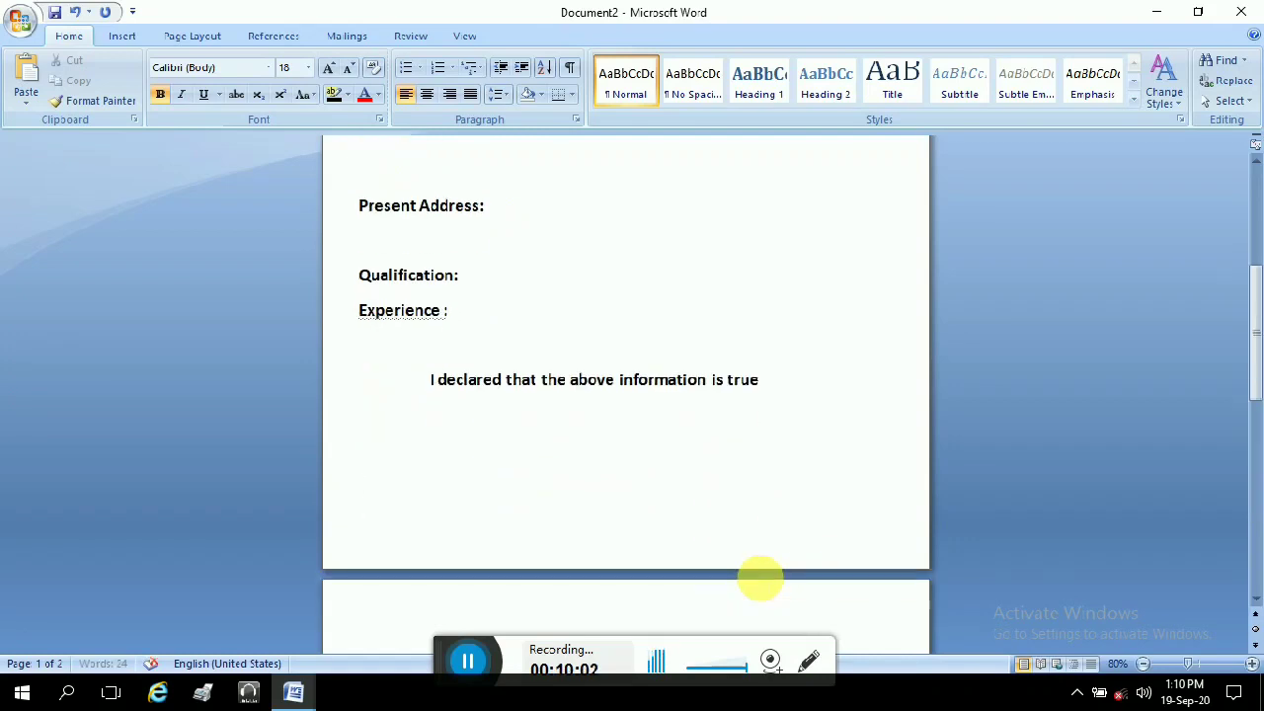
Step: Add Date: and Place: lines, with 'Applicant Signature' on the right of the Date: line
type("Dar")
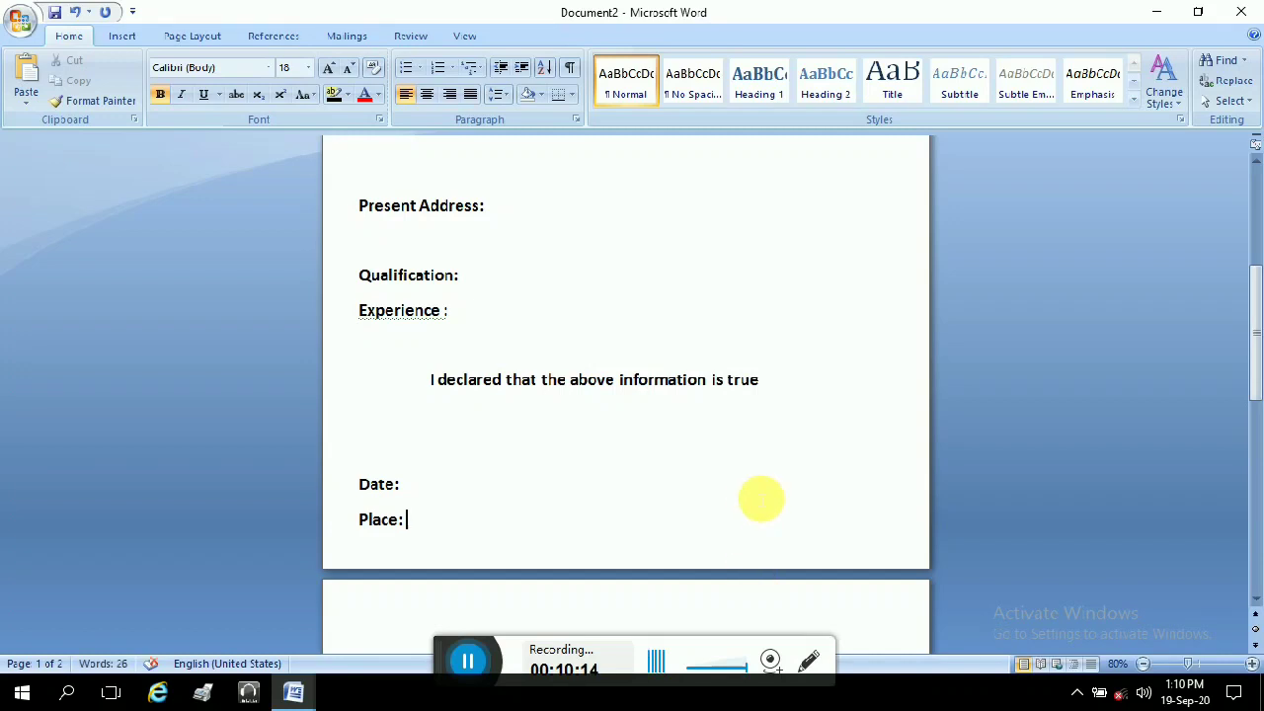
left_click(741, 482)
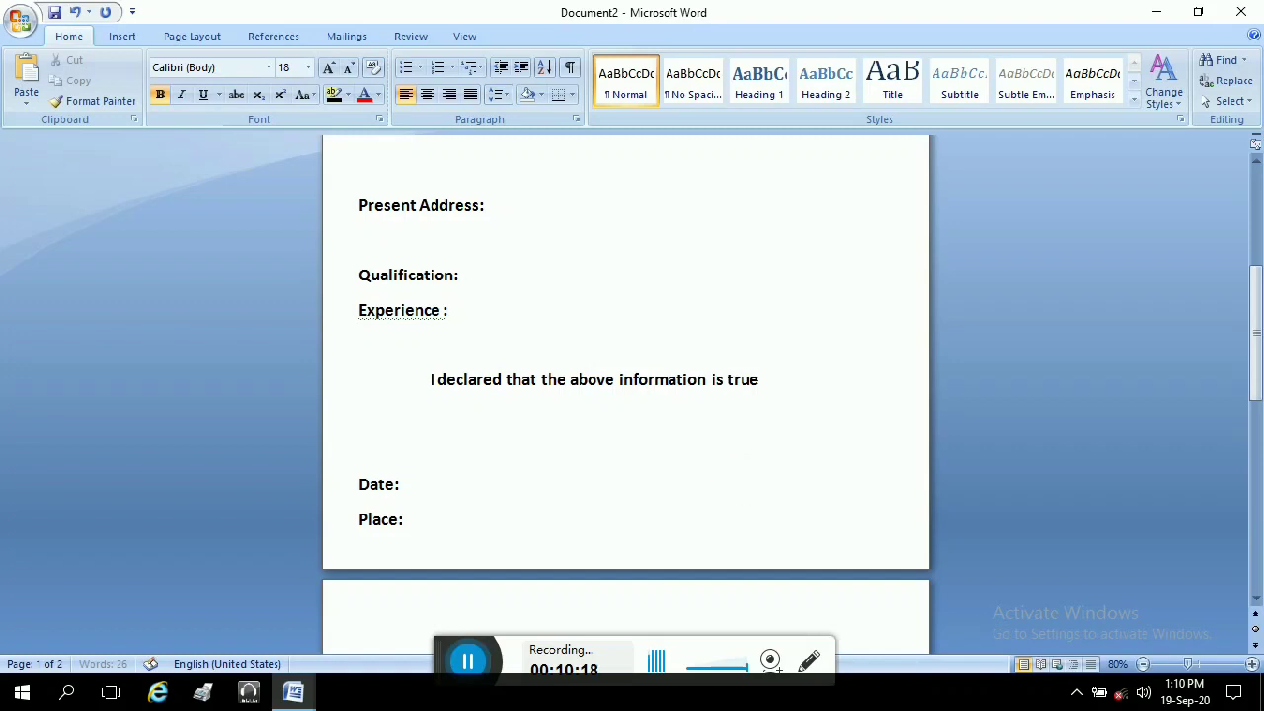
type("Applicant Sig")
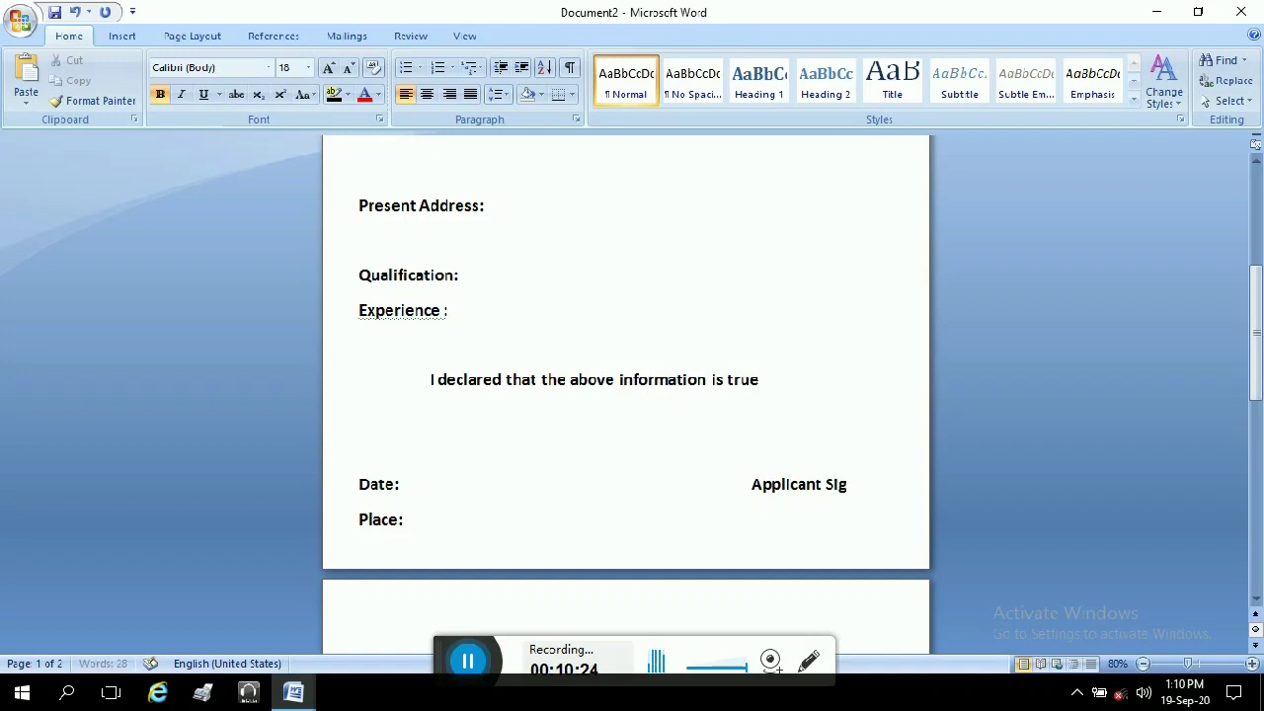
type("nature")
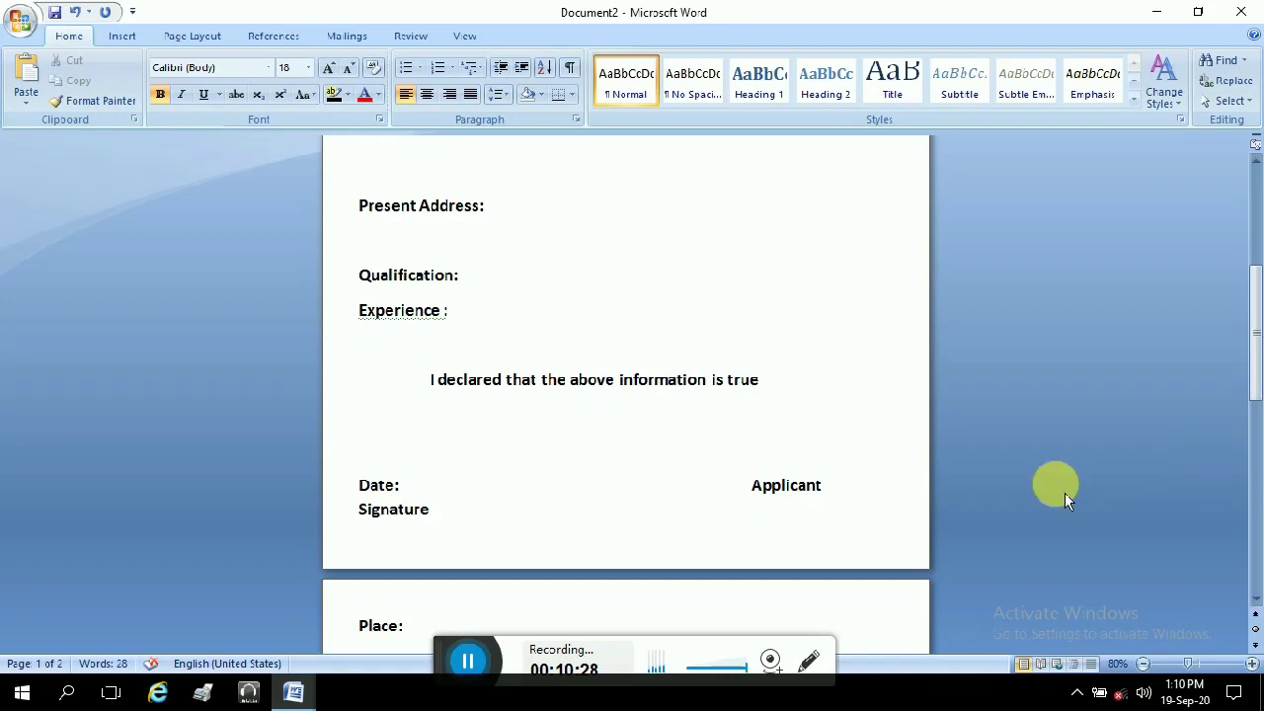
left_click(755, 483)
key("BackSpace")
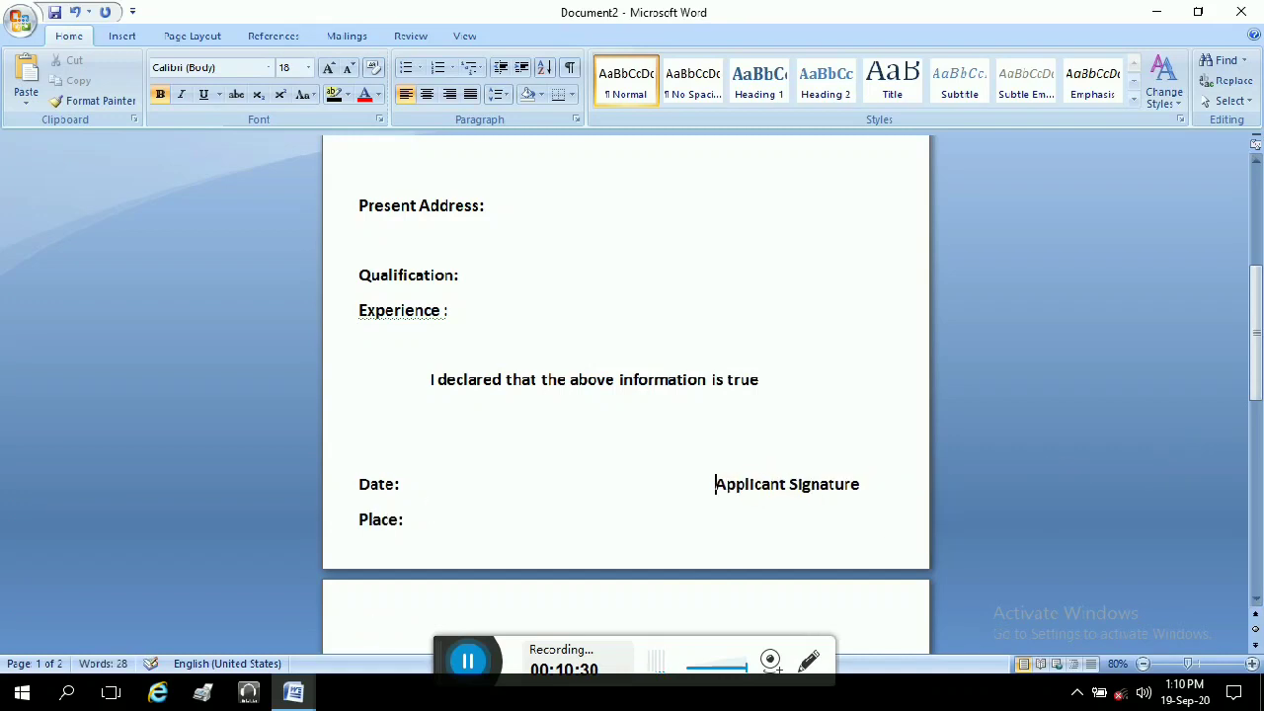
key("BackSpace")
scroll(911, 429, "up", 1)
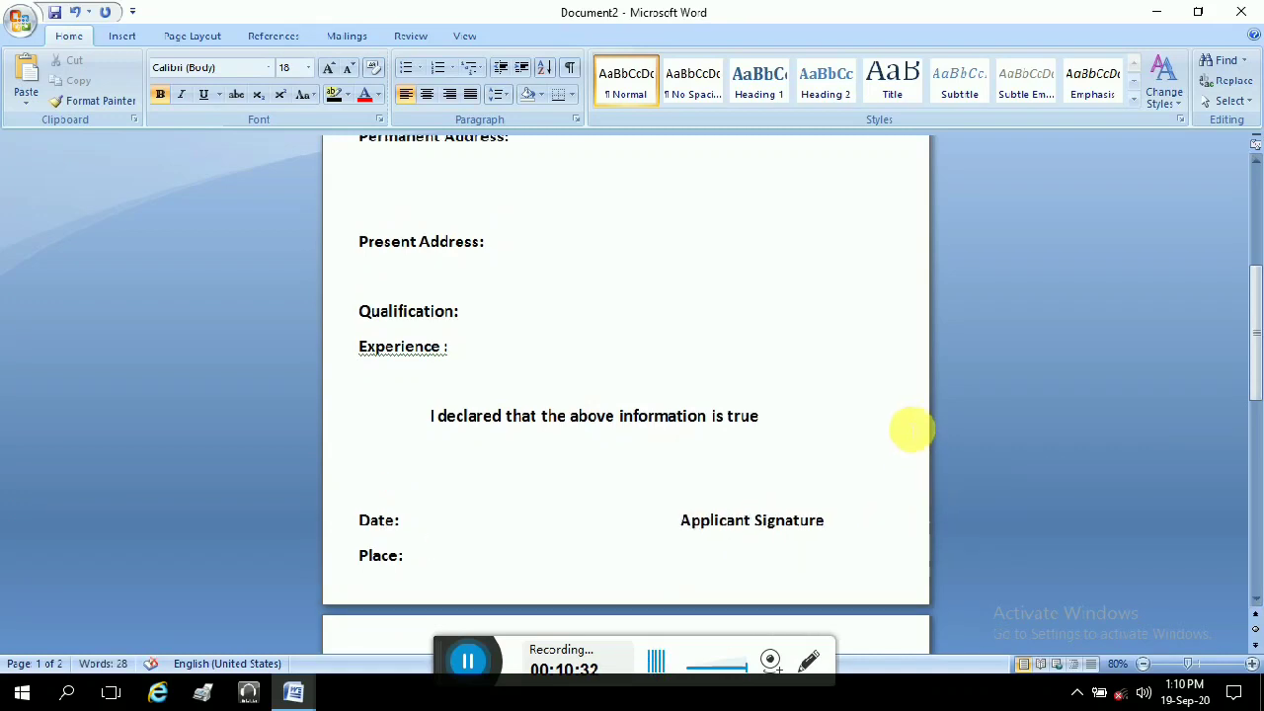
scroll(904, 441, "up", 6)
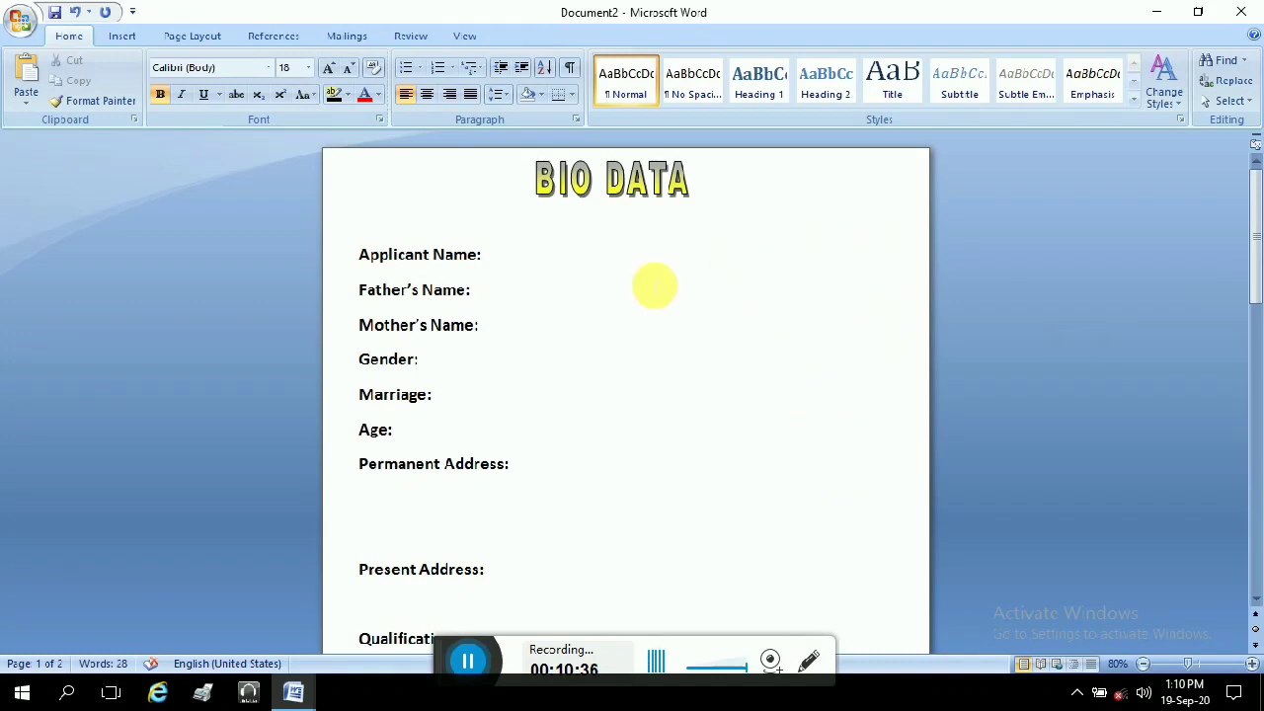
Step: Draw a 1.49" by 1.33" rectangle at the page's top right beside Applicant Name
left_click(124, 37)
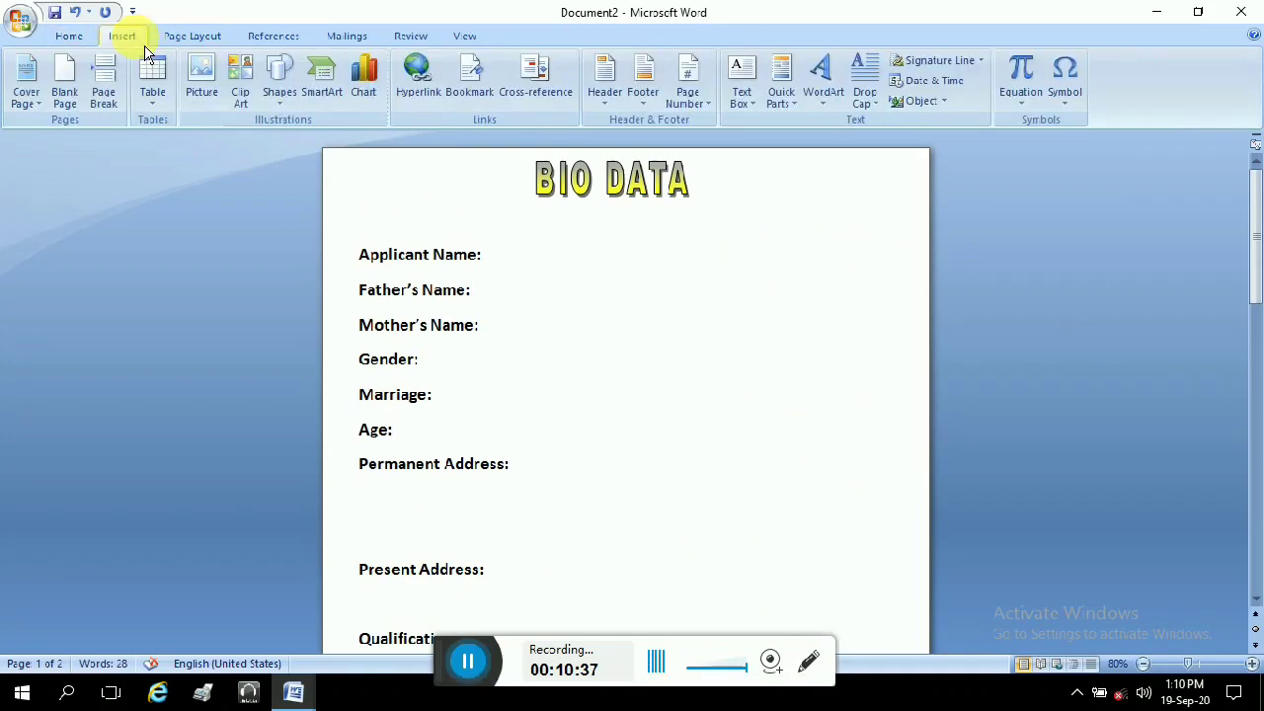
left_click(296, 108)
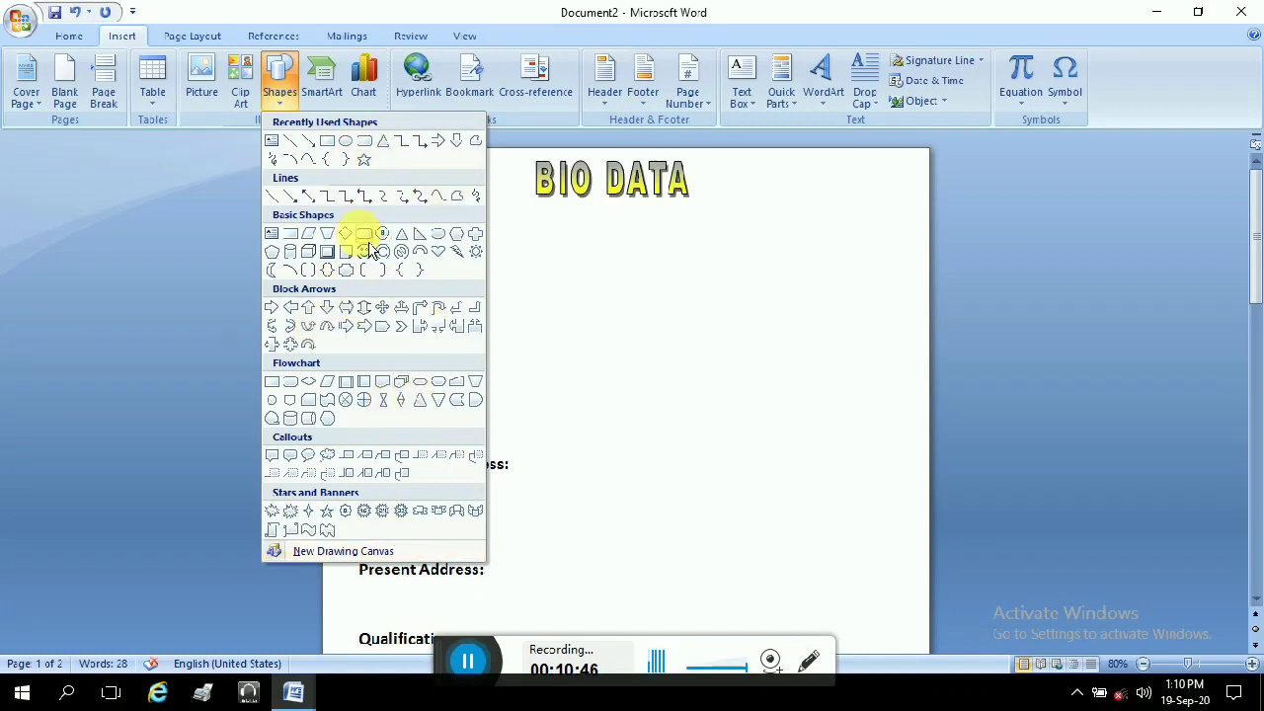
left_click(326, 141)
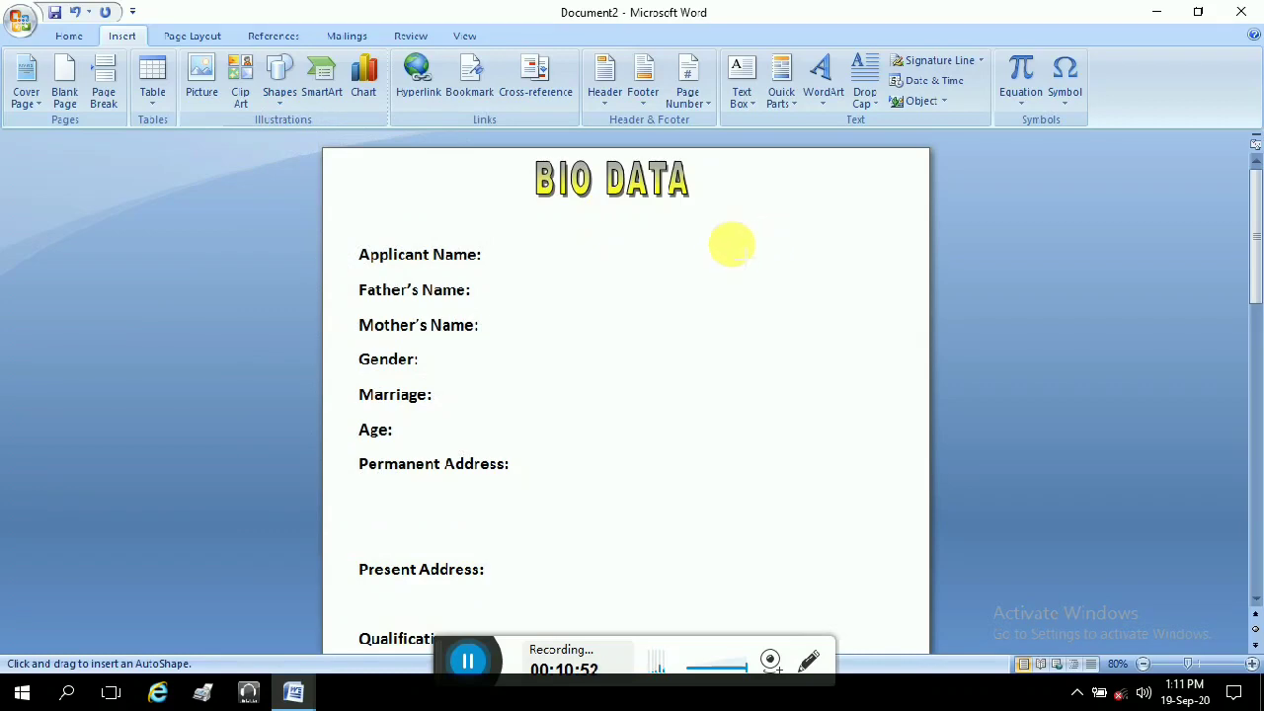
mouse_move(732, 241)
left_mouse_down()
mouse_move(826, 347)
mouse_move(813, 310)
mouse_move(850, 312)
left_mouse_up()
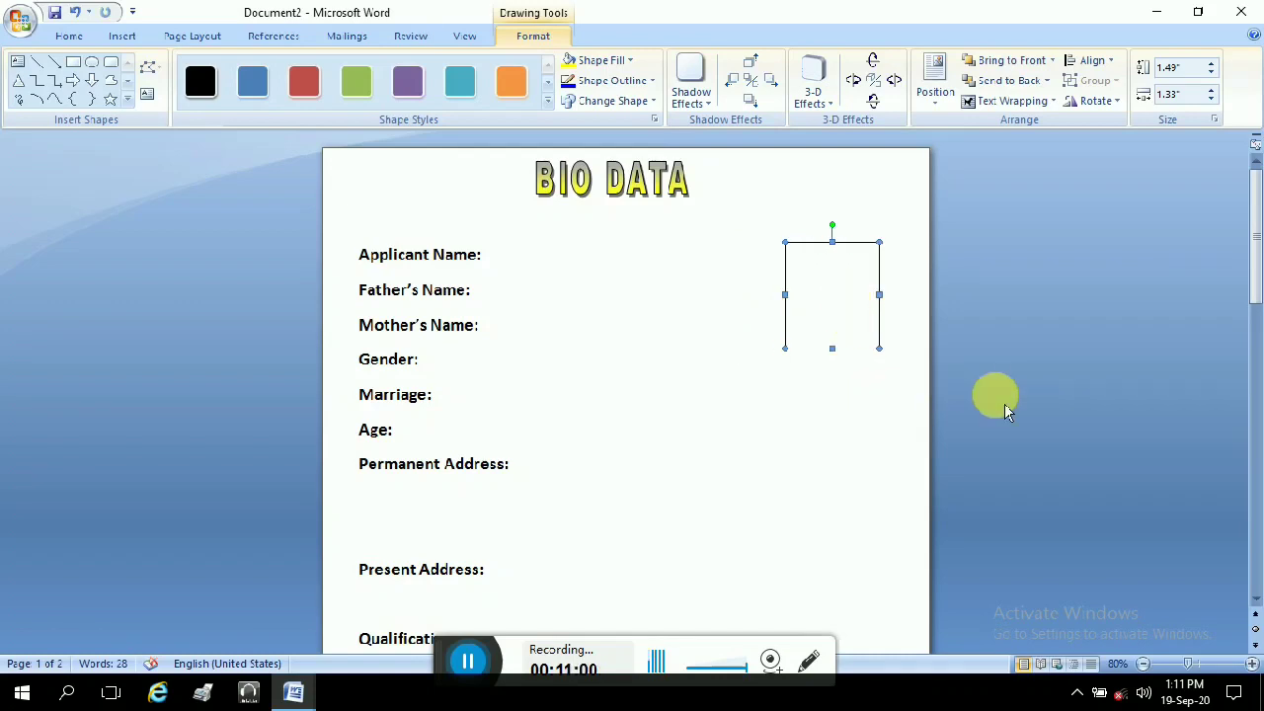
scroll(1003, 406, "down", 10)
scroll(990, 396, "up", 10)
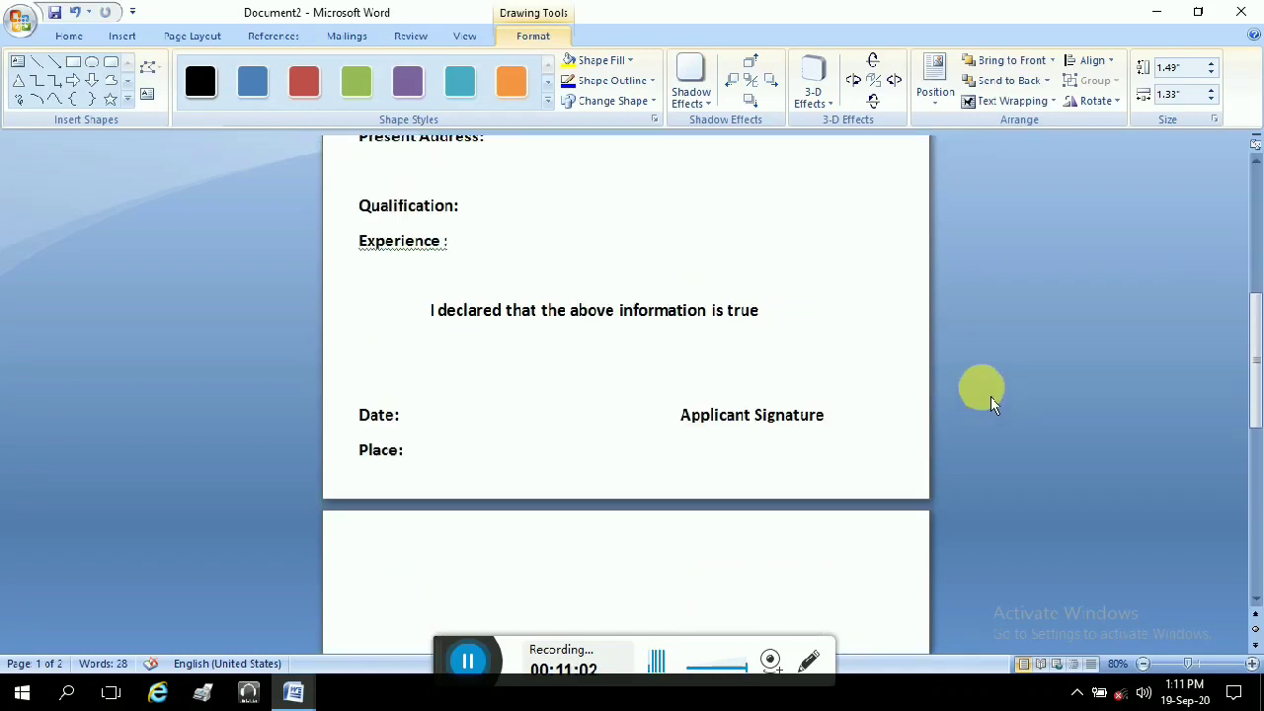
scroll(970, 415, "up", 1)
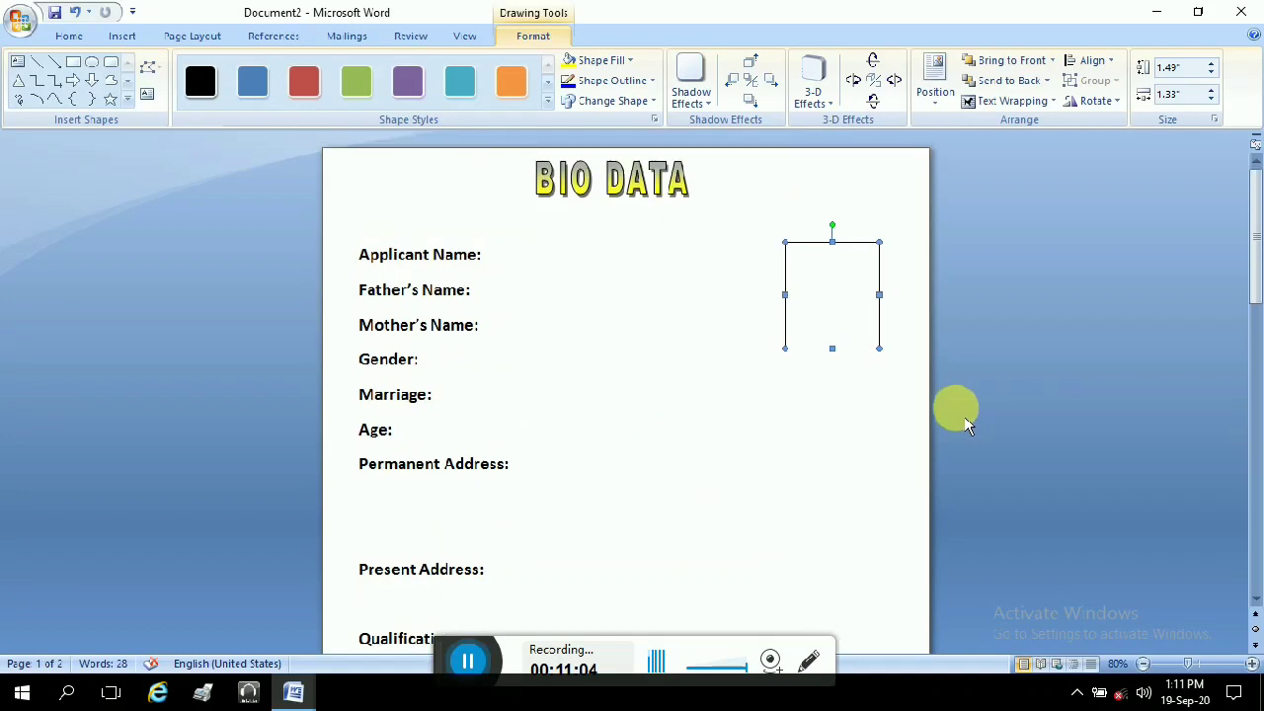
left_click(21, 21)
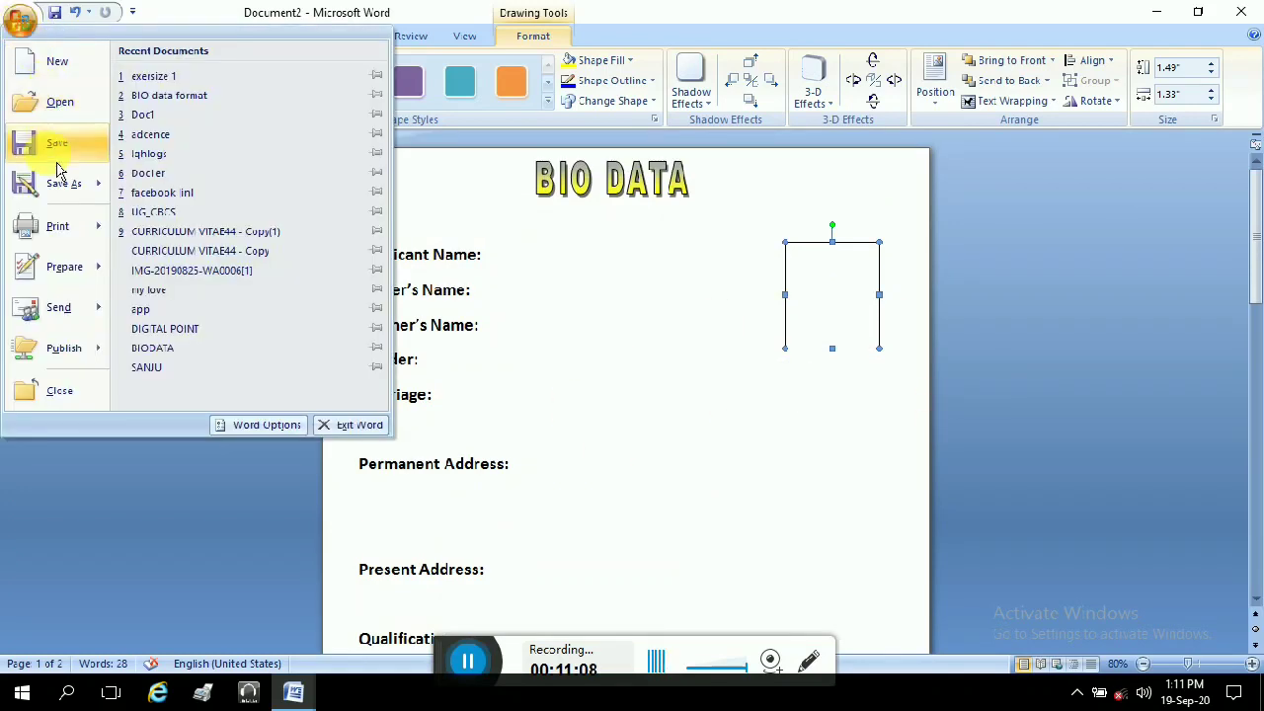
left_click(666, 309)
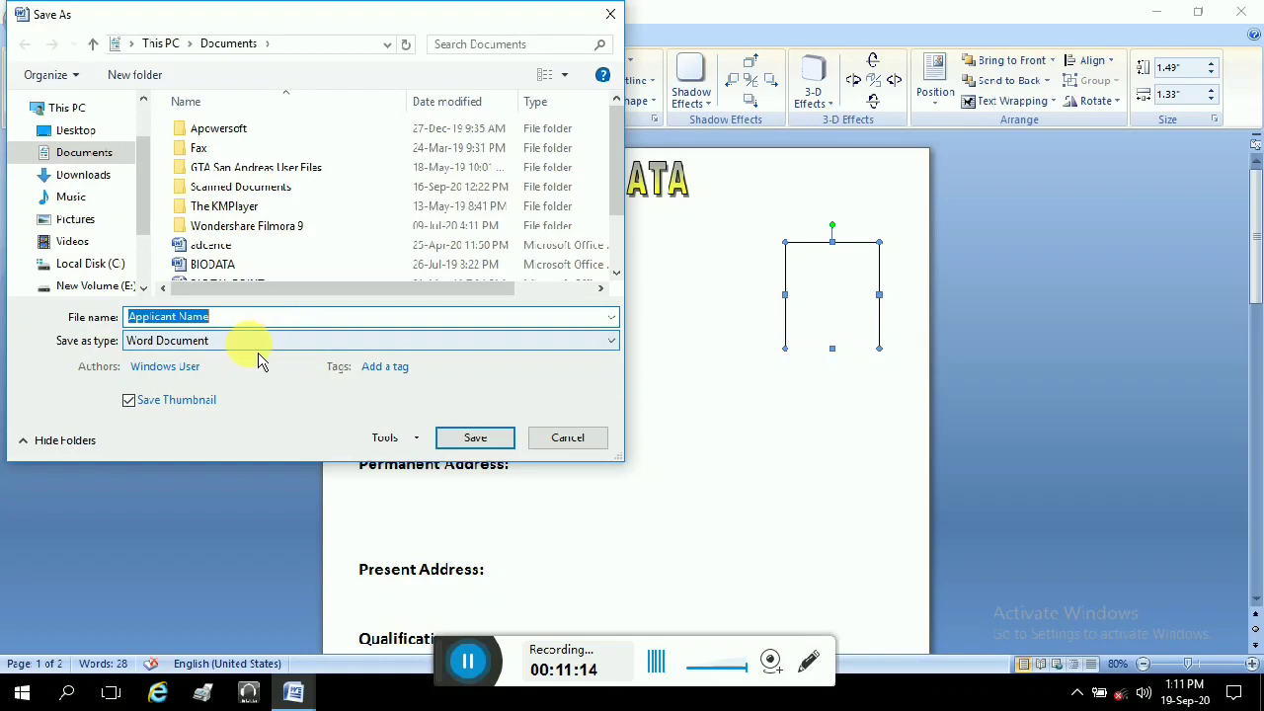
type("nio")
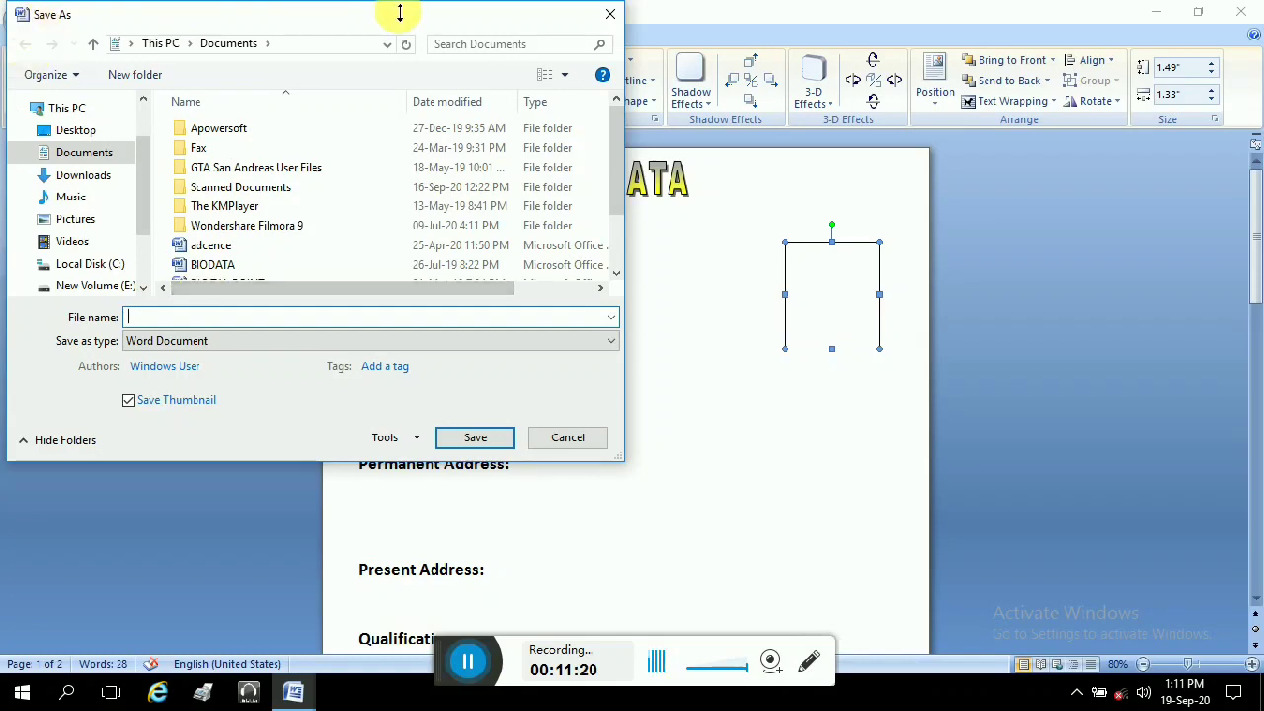
left_click(613, 16)
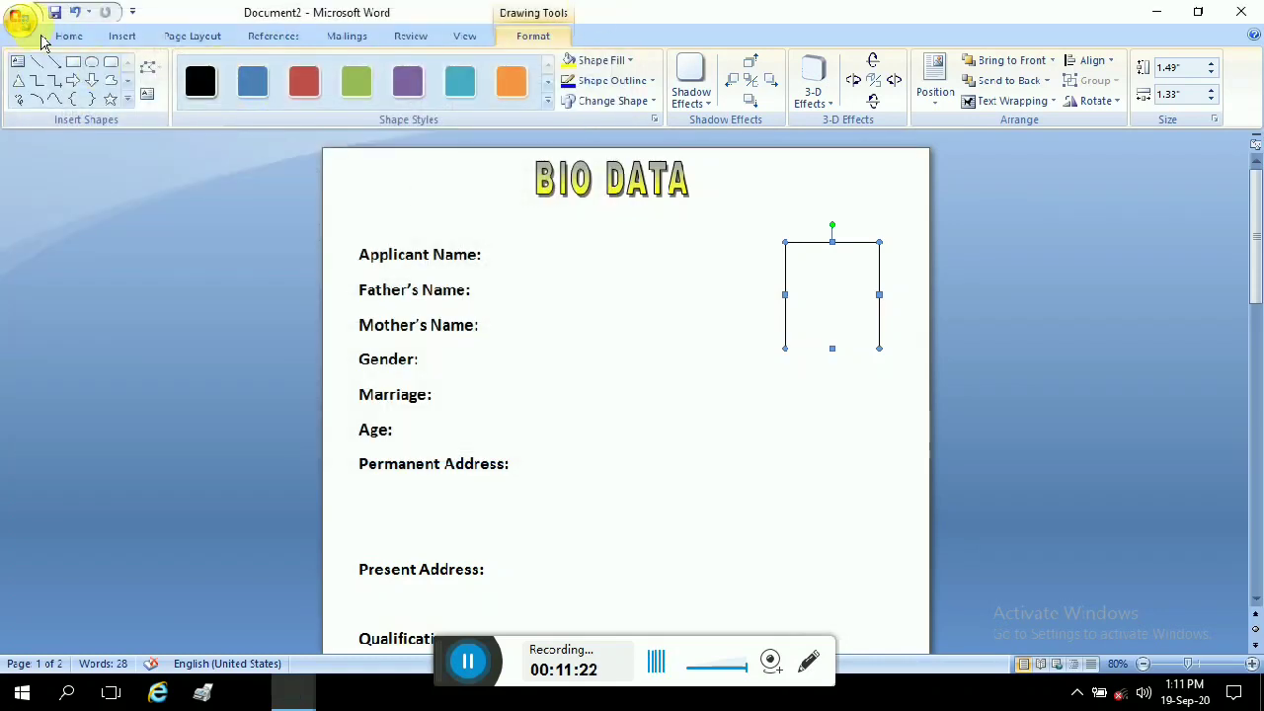
left_click(22, 20)
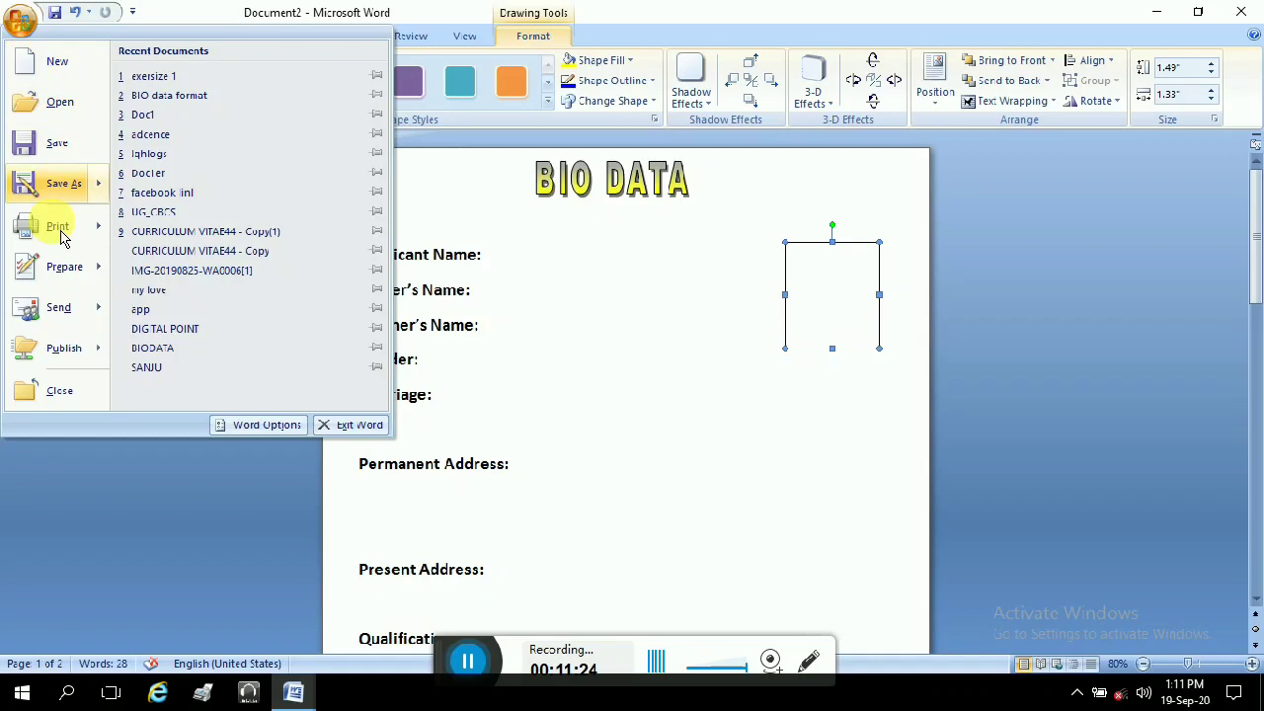
key("Escape")
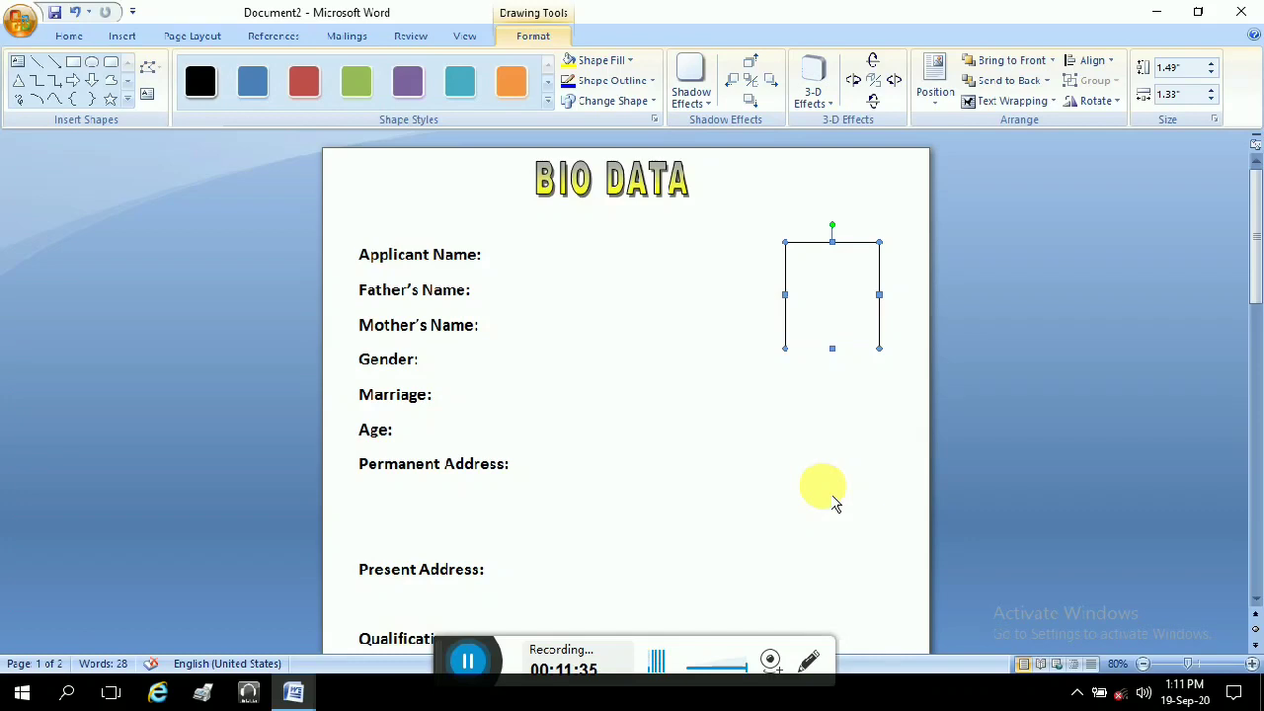
key("ctrl+p")
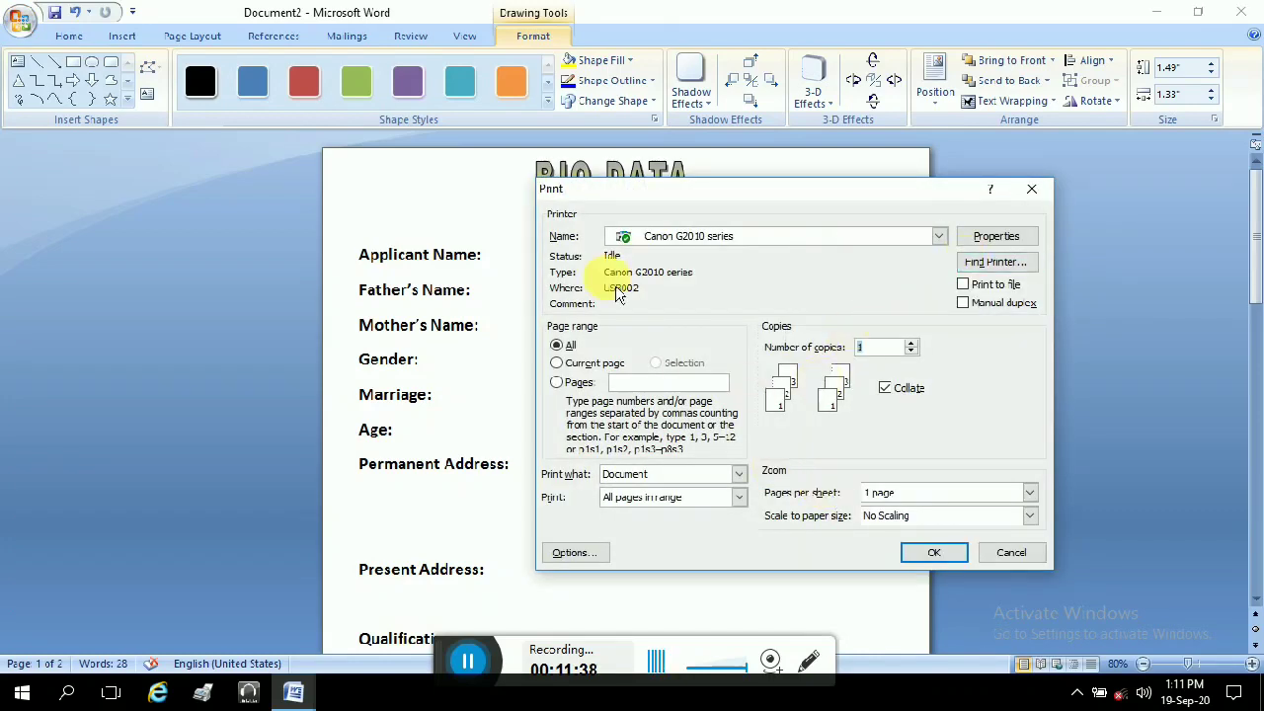
left_click(1032, 189)
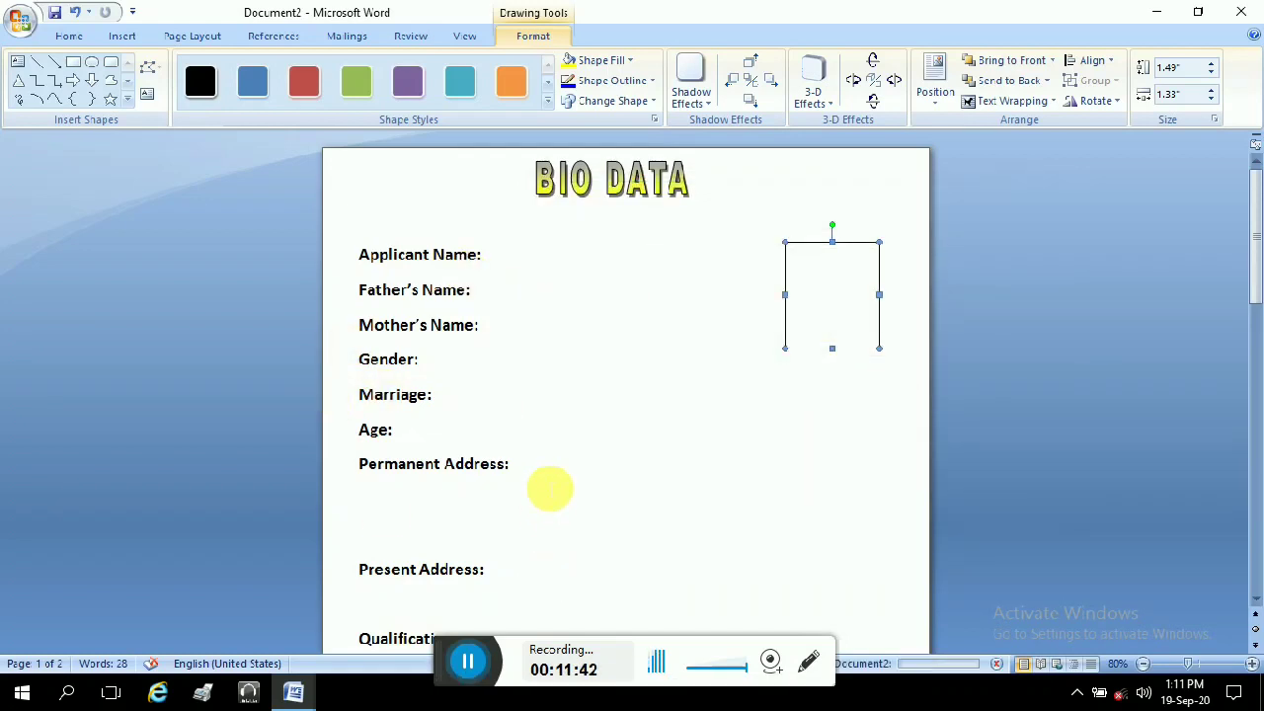
Step: Type the applicant's full name after Applicant Name:
left_click(528, 259)
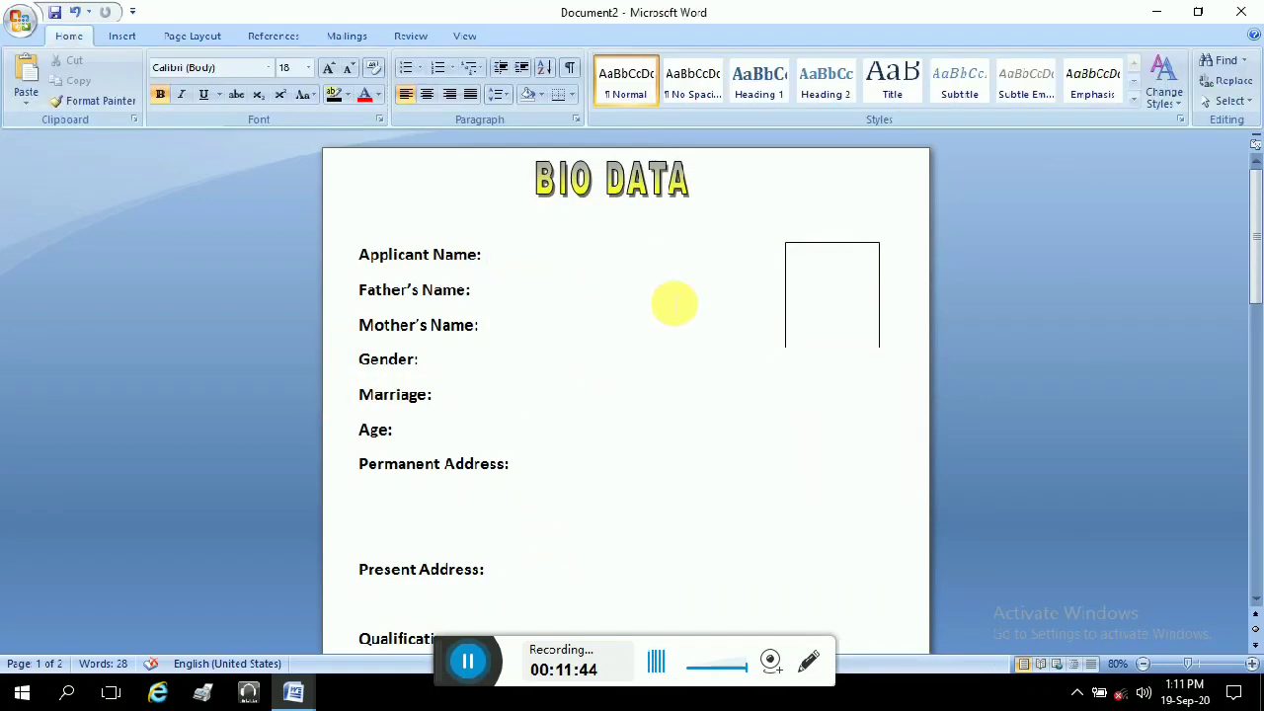
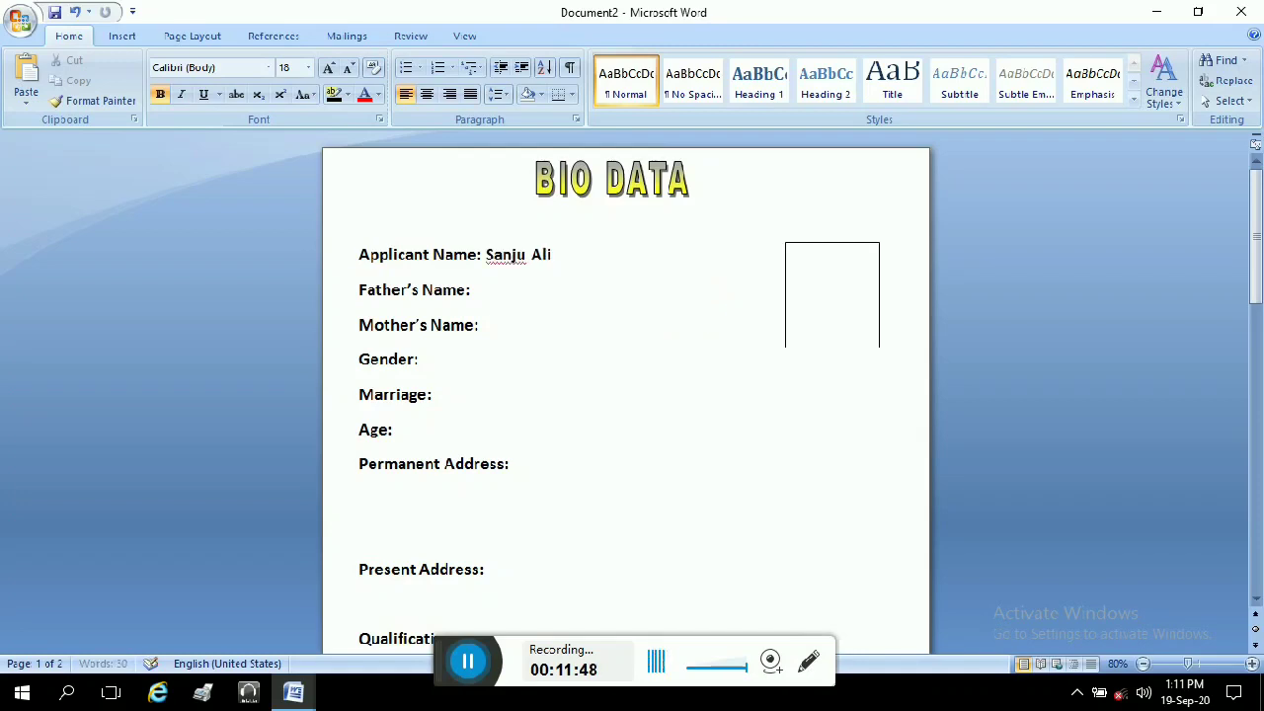
left_click(563, 301)
left_click(547, 330)
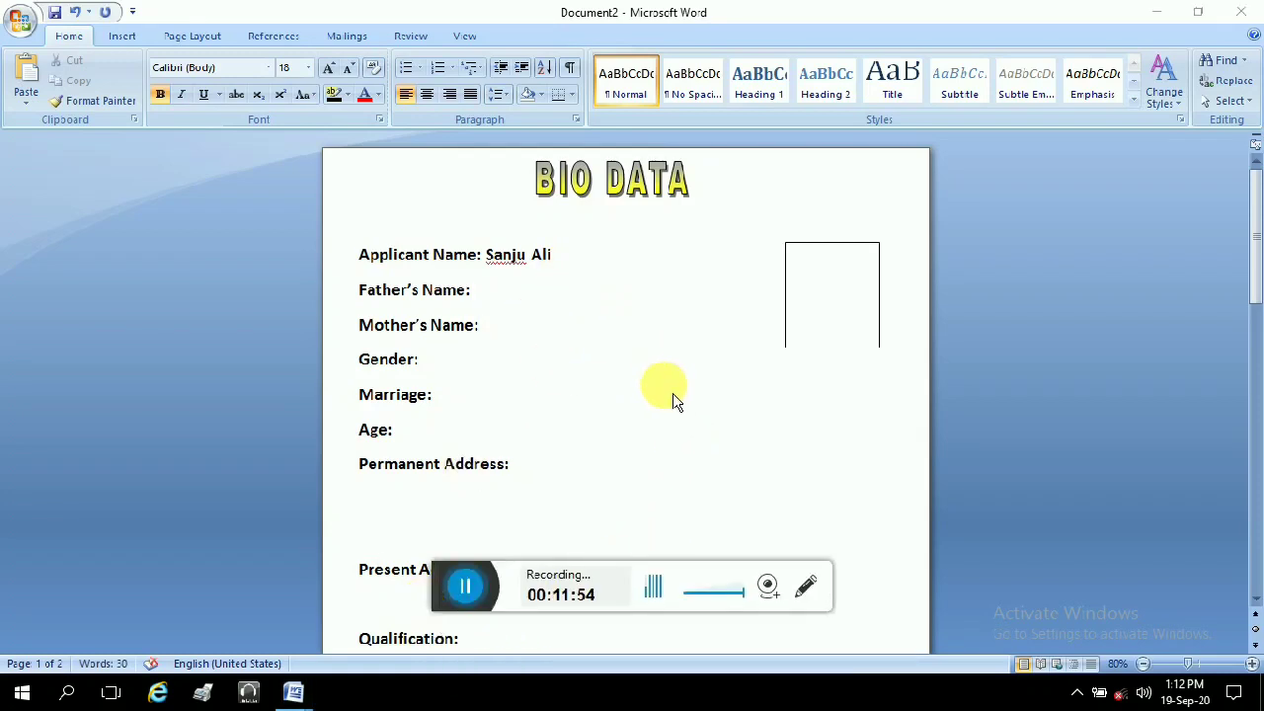
scroll(671, 405, "down", 2)
scroll(669, 419, "down", 6)
scroll(649, 432, "up", 6)
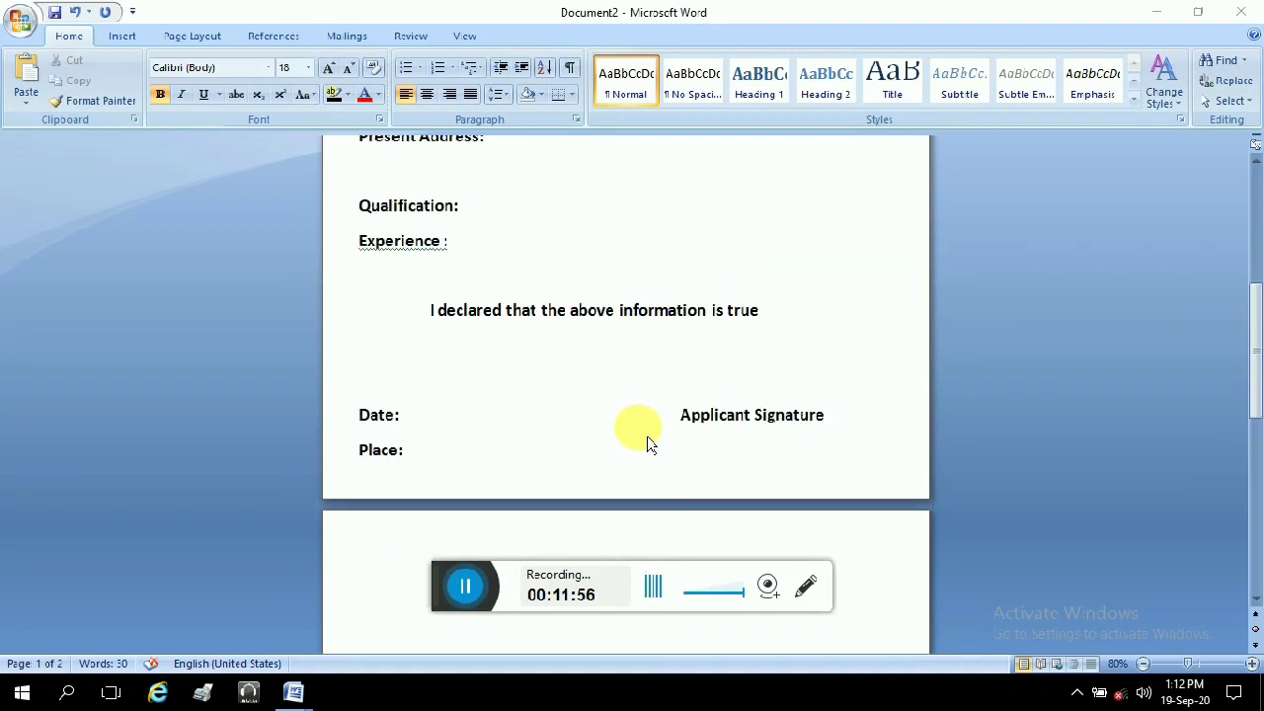
scroll(644, 443, "up", 2)
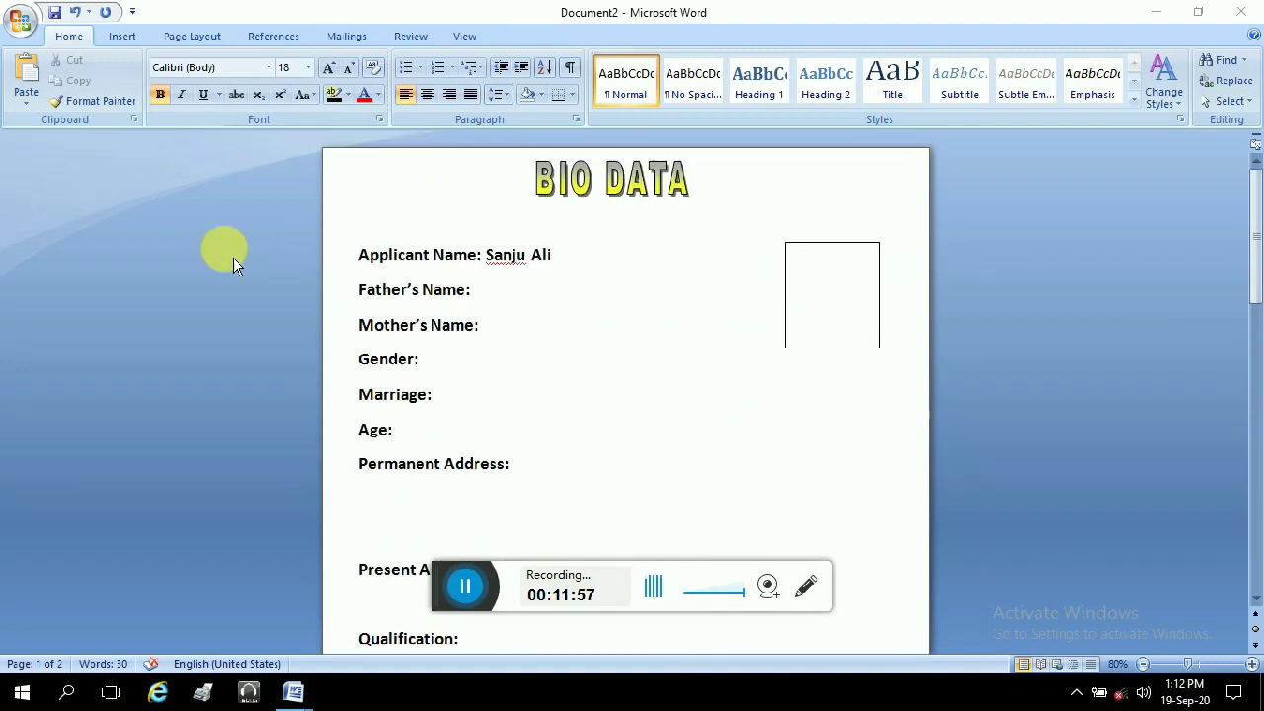
Step: Browse the ribbon tabs, dismiss the Header gallery unused, and close the document to raise the save prompt
left_click(128, 37)
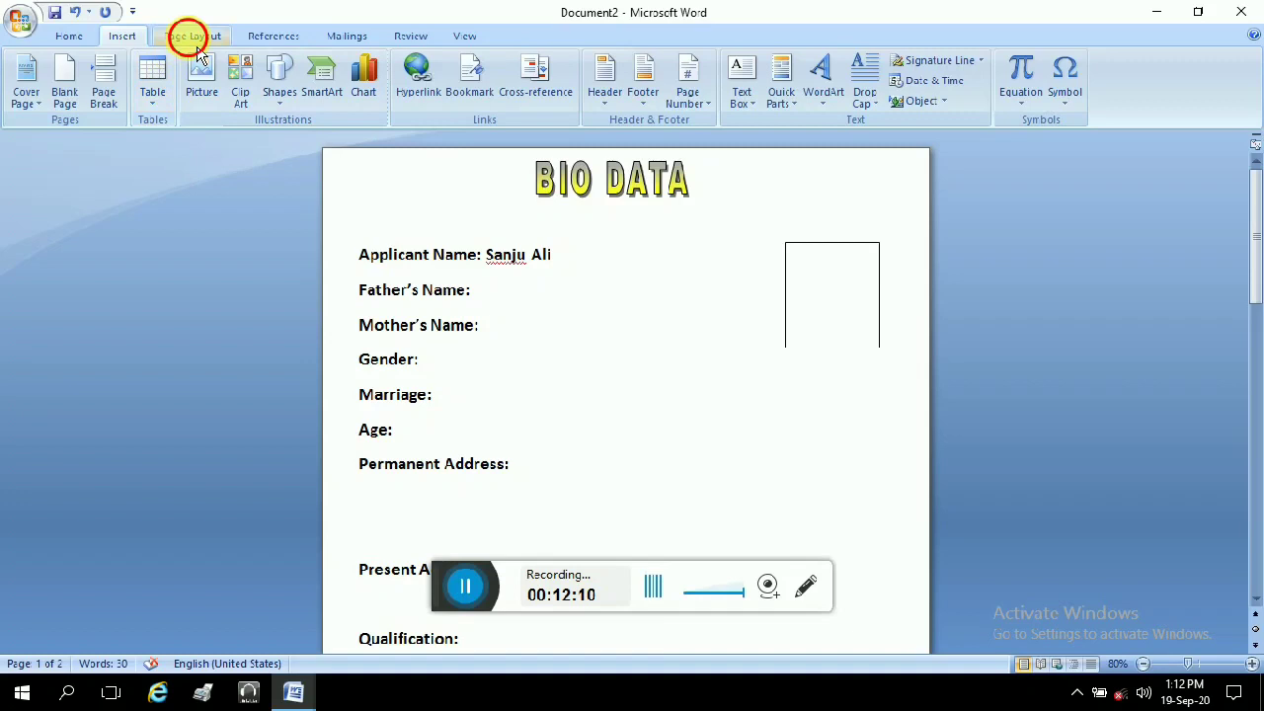
left_click(195, 38)
left_click(343, 40)
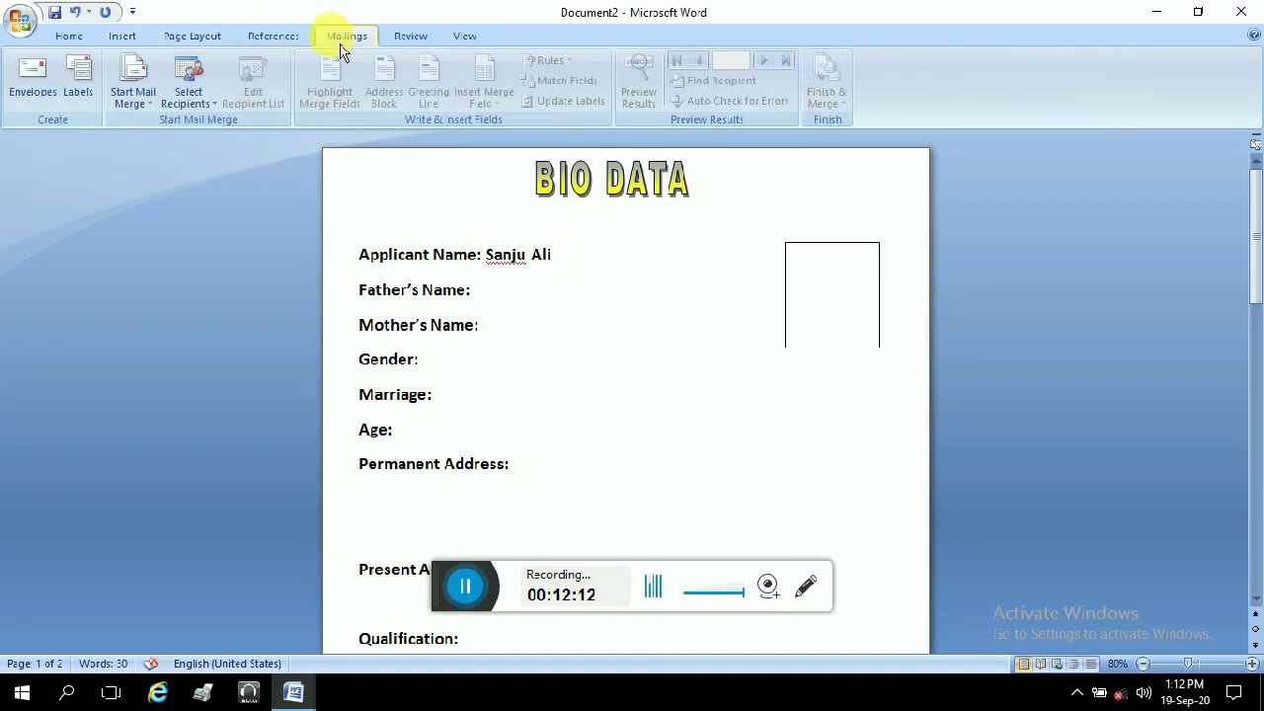
left_click(277, 39)
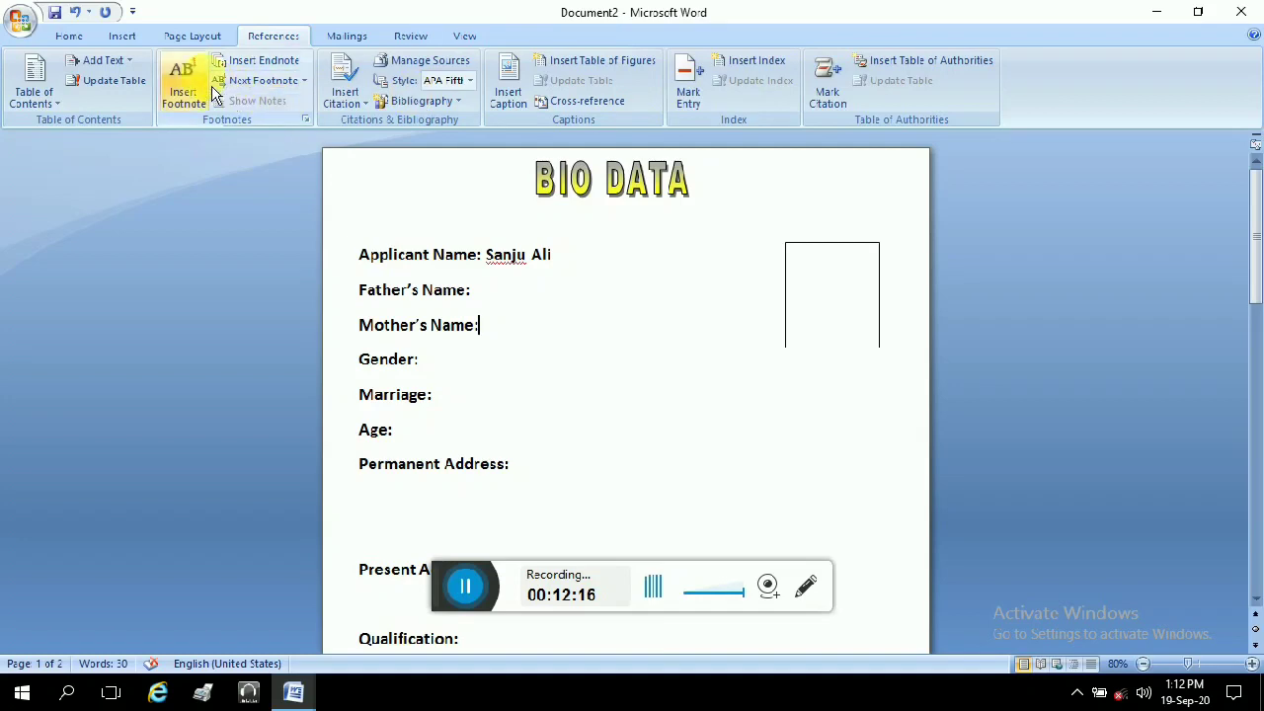
left_click(126, 38)
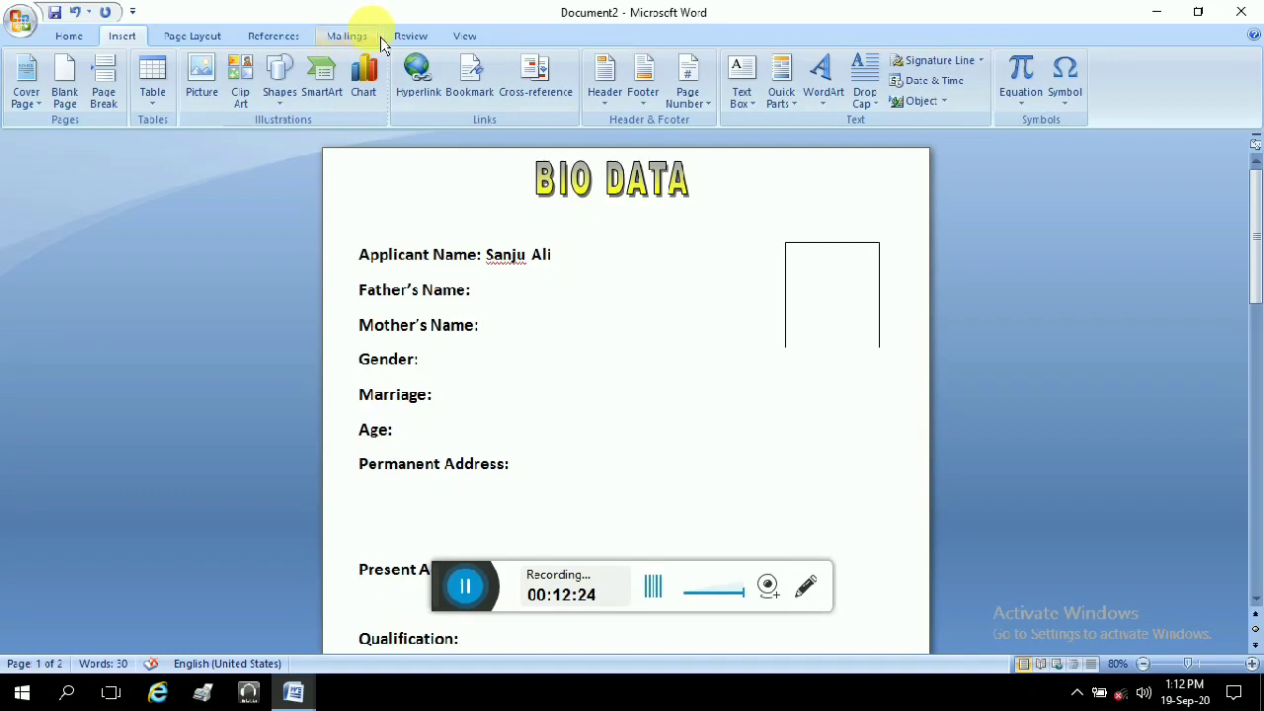
left_click(607, 89)
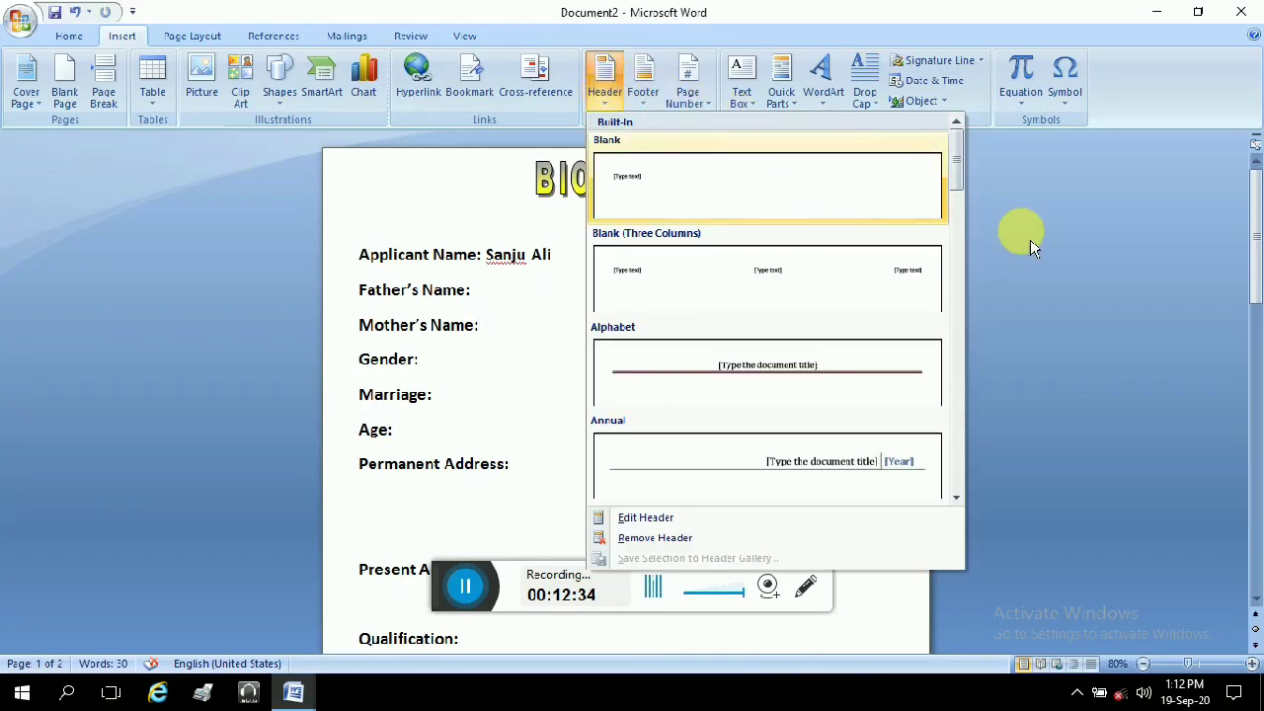
left_click(1098, 253)
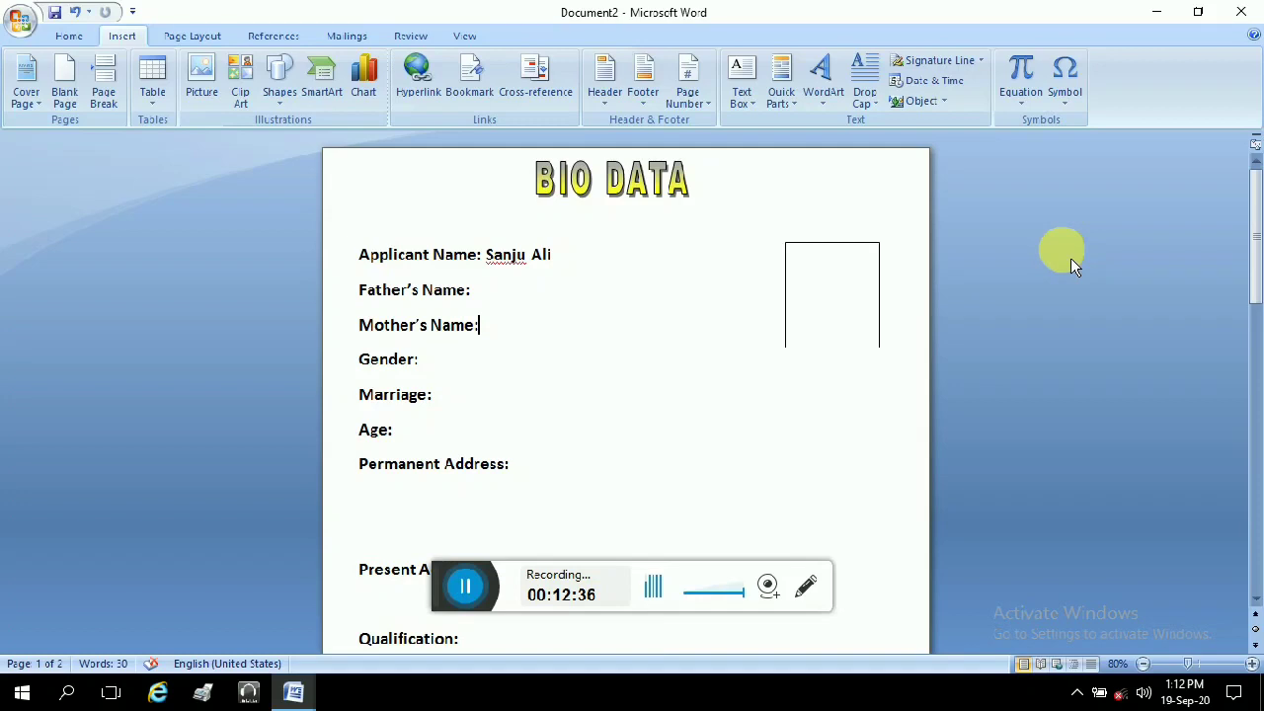
left_click(910, 340)
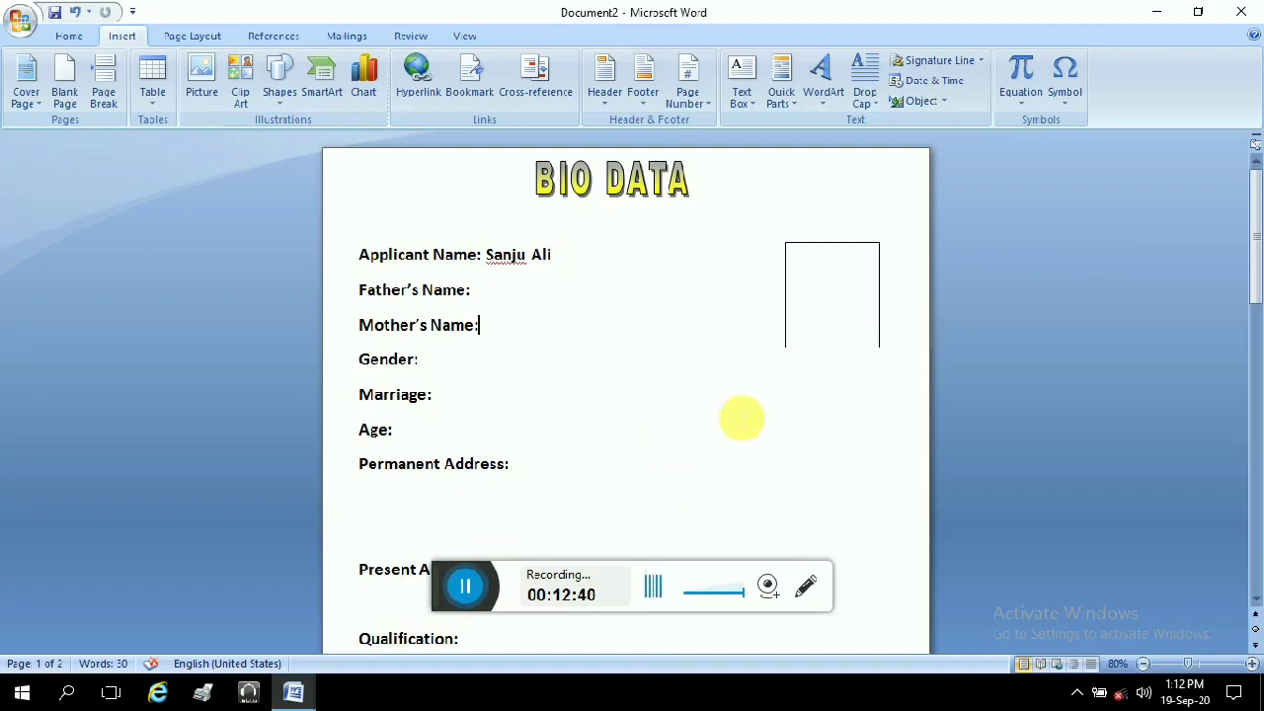
left_click(1242, 9)
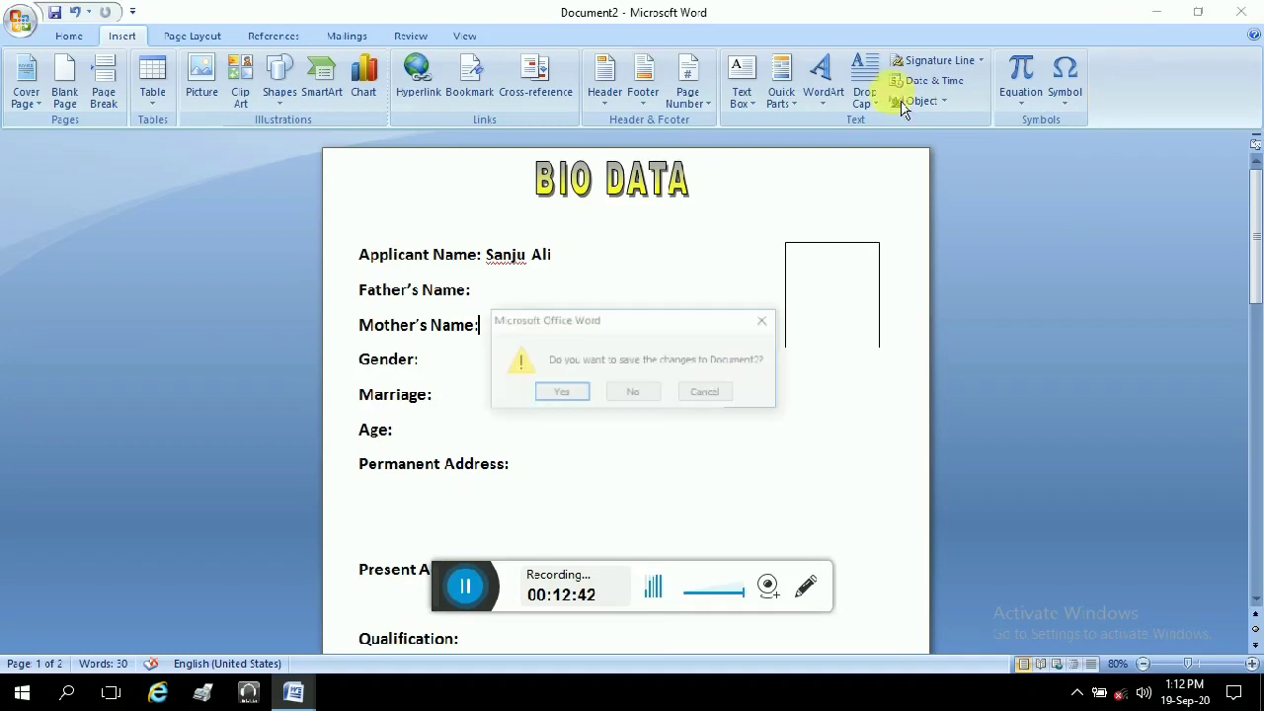
Step: Discard Document2's changes and open BIODATA from This PC > Documents
left_click(636, 397)
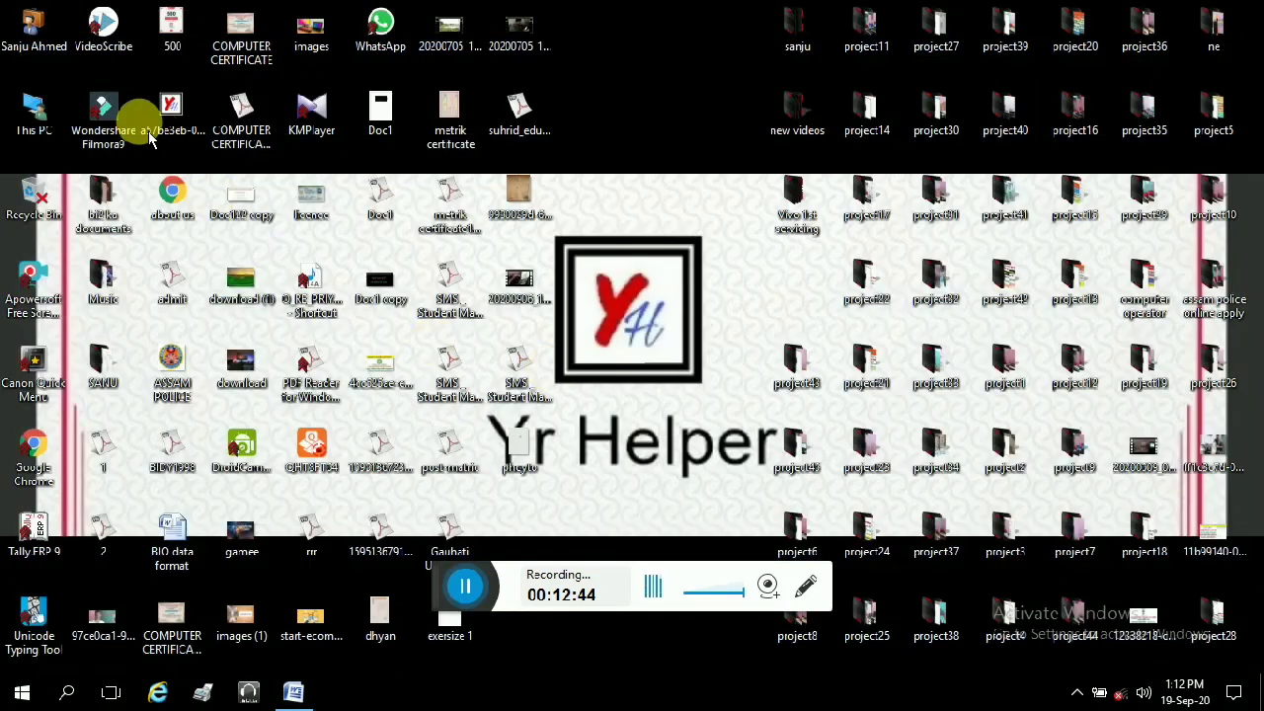
double_click(57, 138)
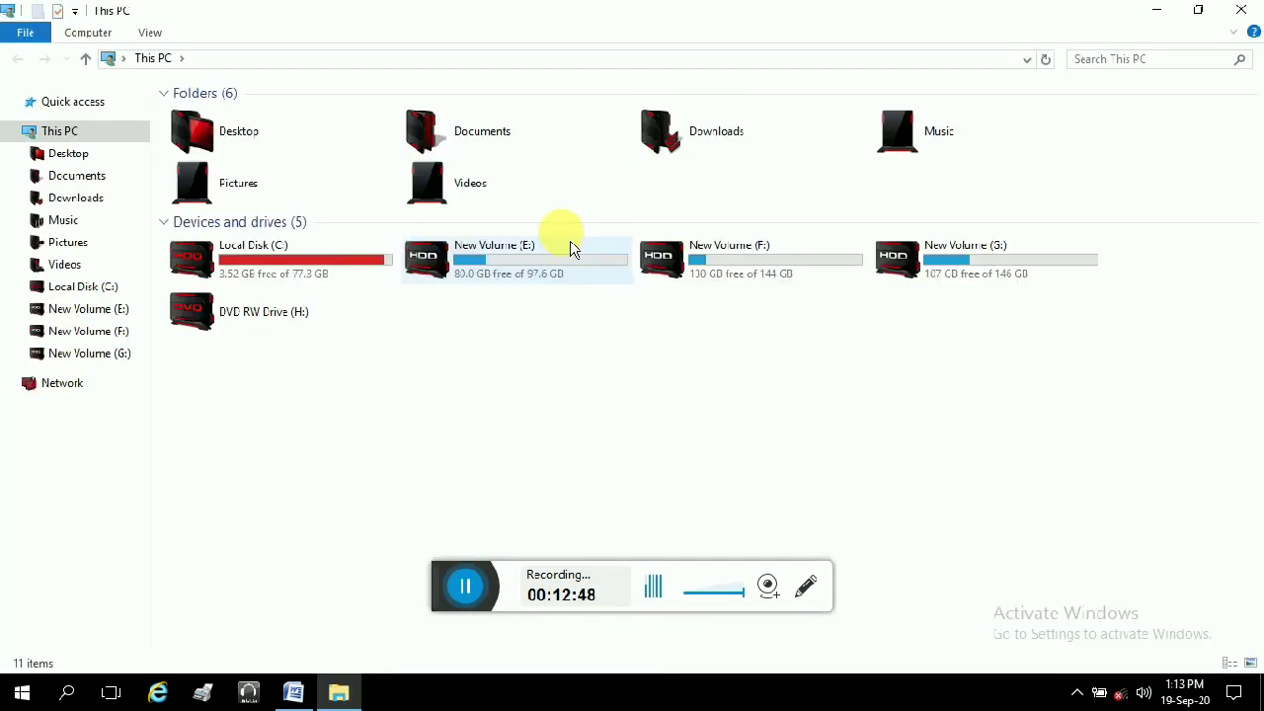
double_click(485, 158)
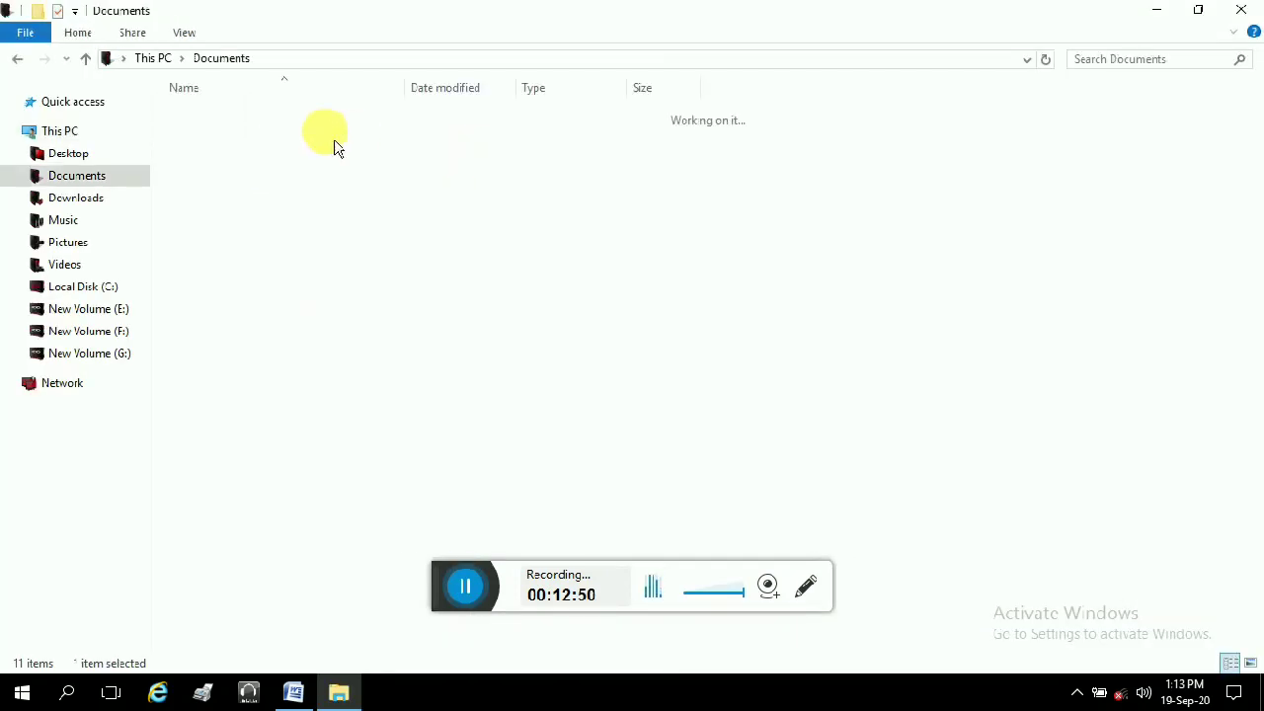
double_click(233, 289)
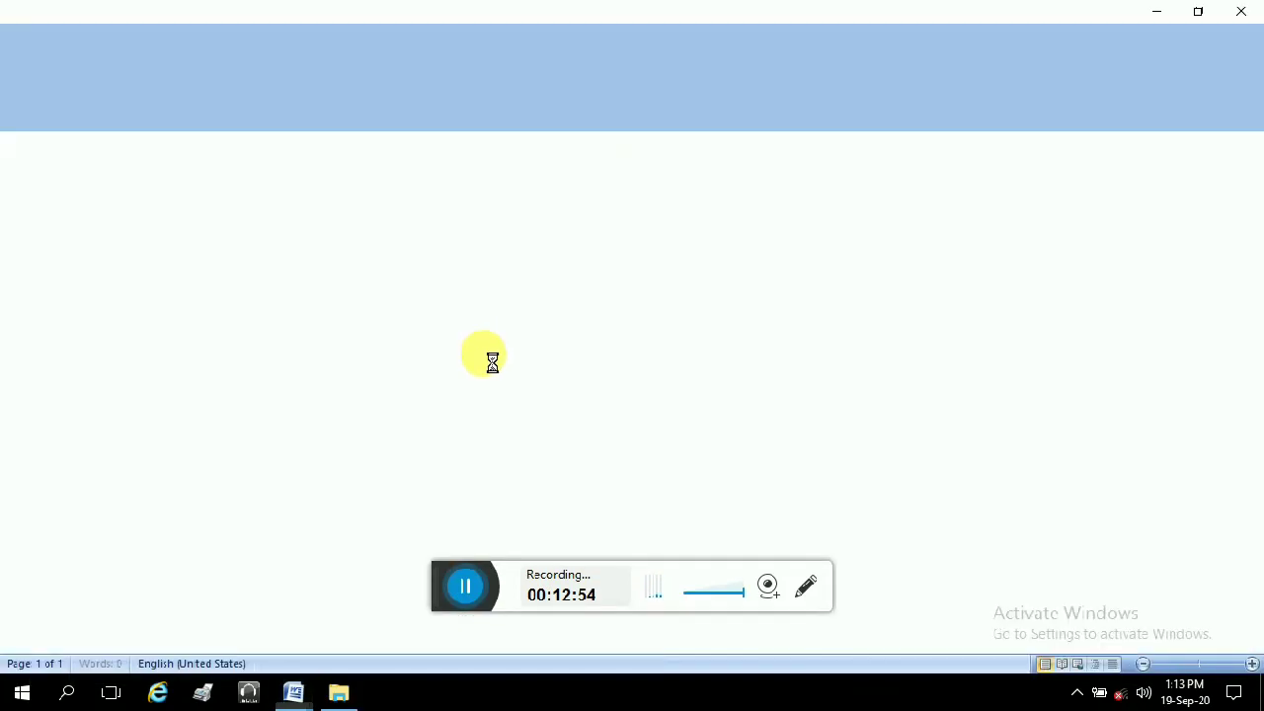
Step: Look through BIODATA, drag its photo down to the FATHER'S NAME line, then close it without saving
scroll(701, 367, "down", 3)
scroll(701, 367, "down", 4)
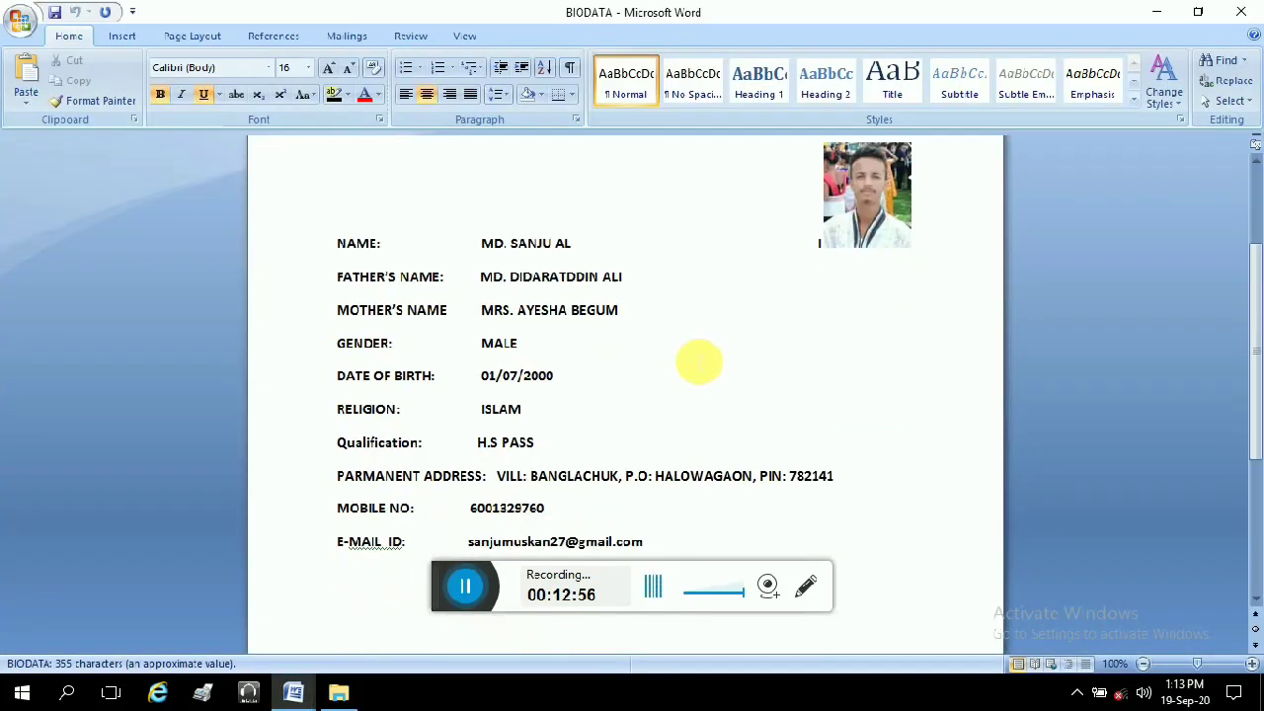
scroll(688, 367, "up", 7)
scroll(686, 367, "down", 1)
scroll(685, 367, "down", 7)
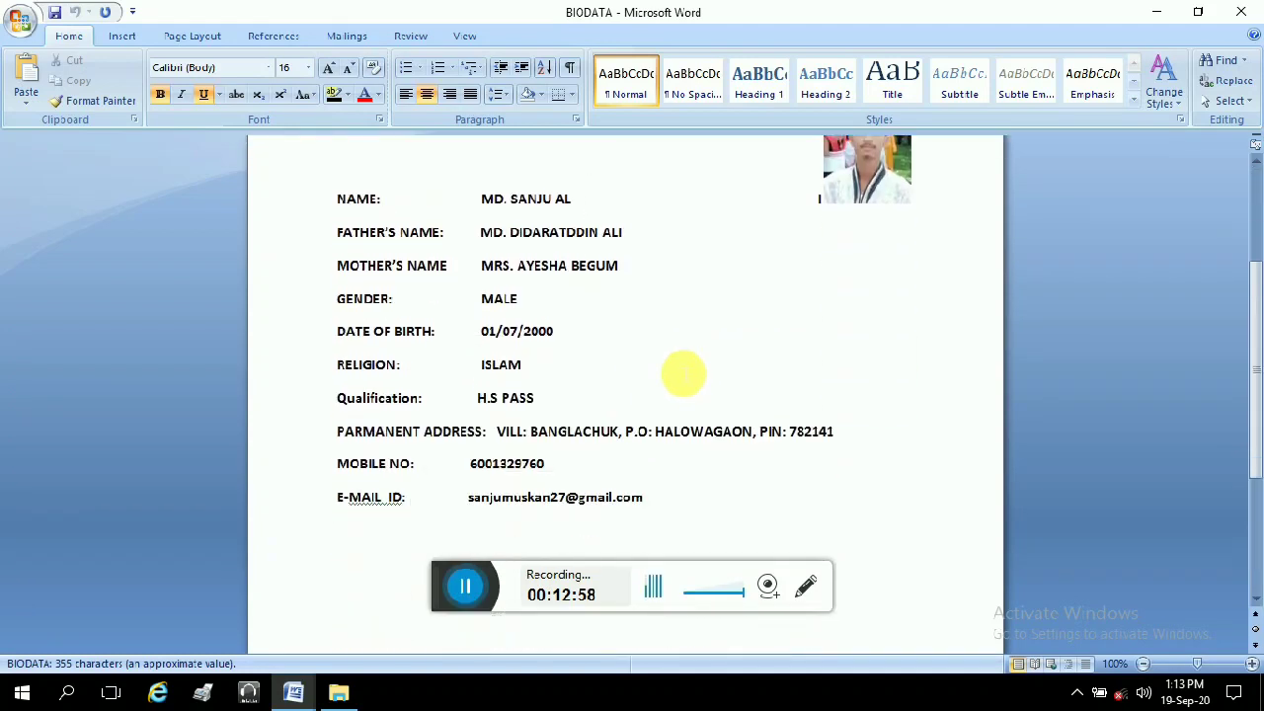
scroll(686, 374, "up", 7)
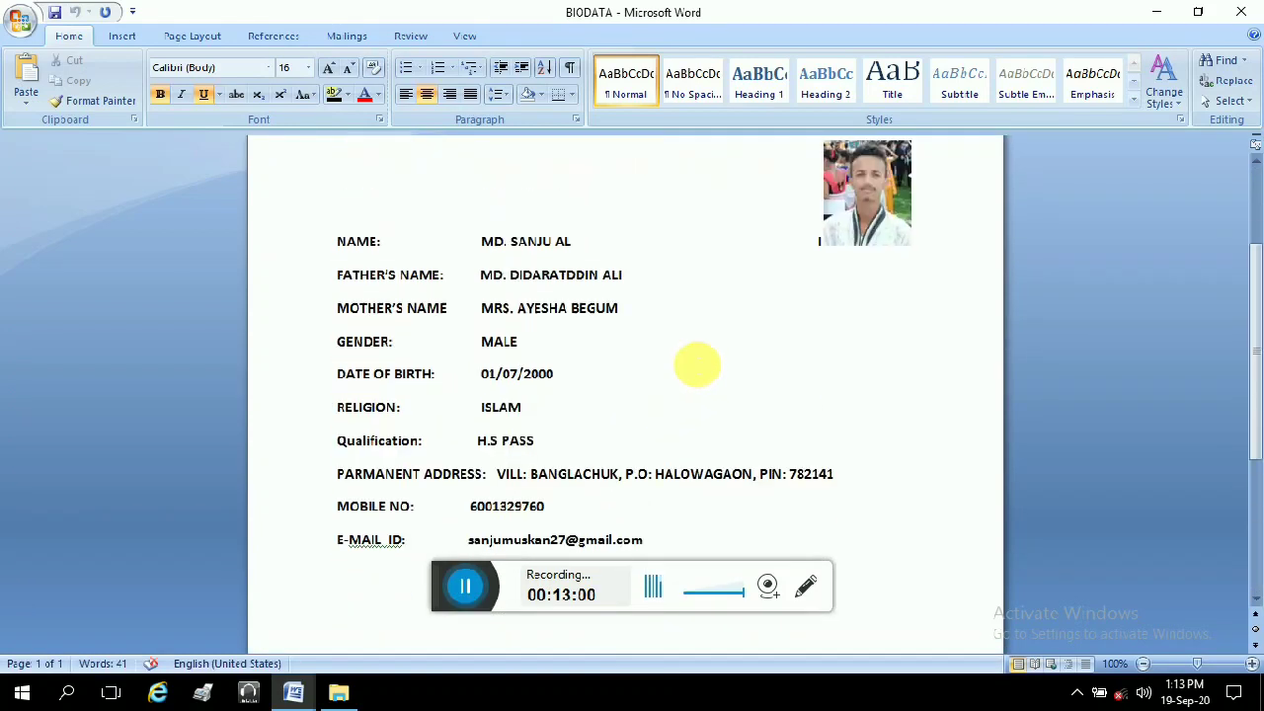
scroll(533, 442, "down", 3)
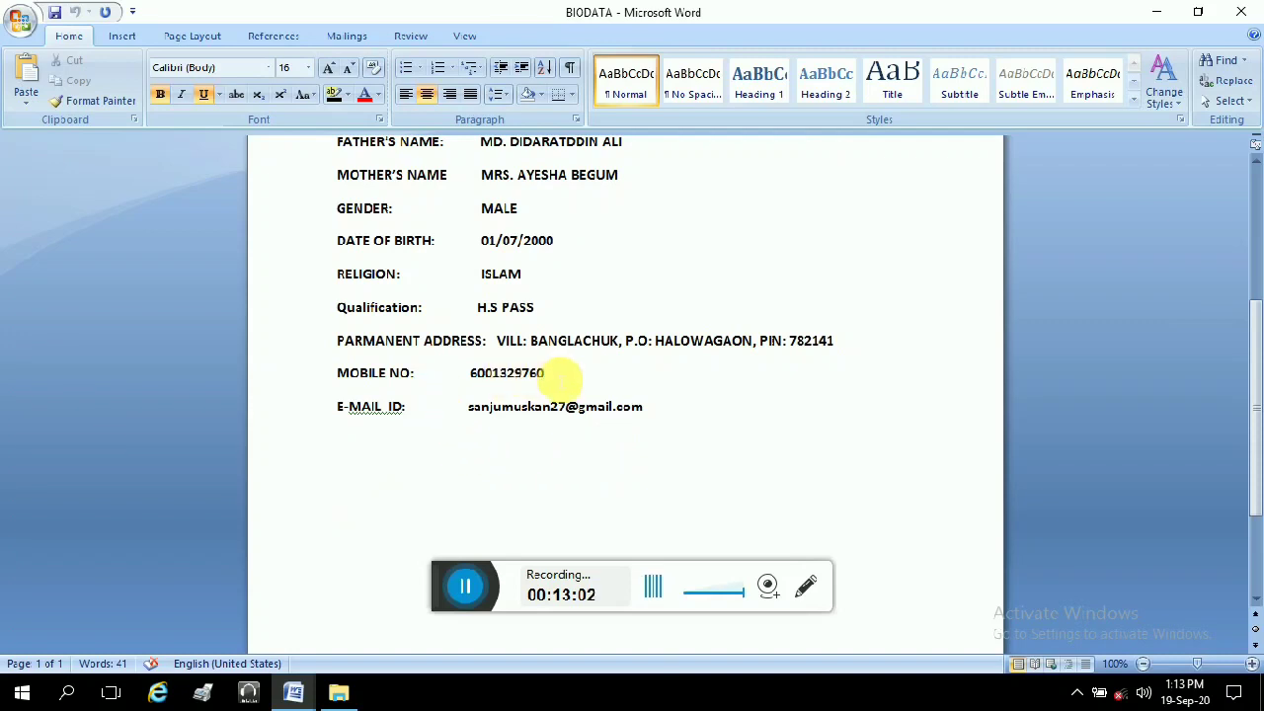
scroll(888, 296, "up", 3)
left_click(860, 266)
left_click_drag(860, 267, 884, 335)
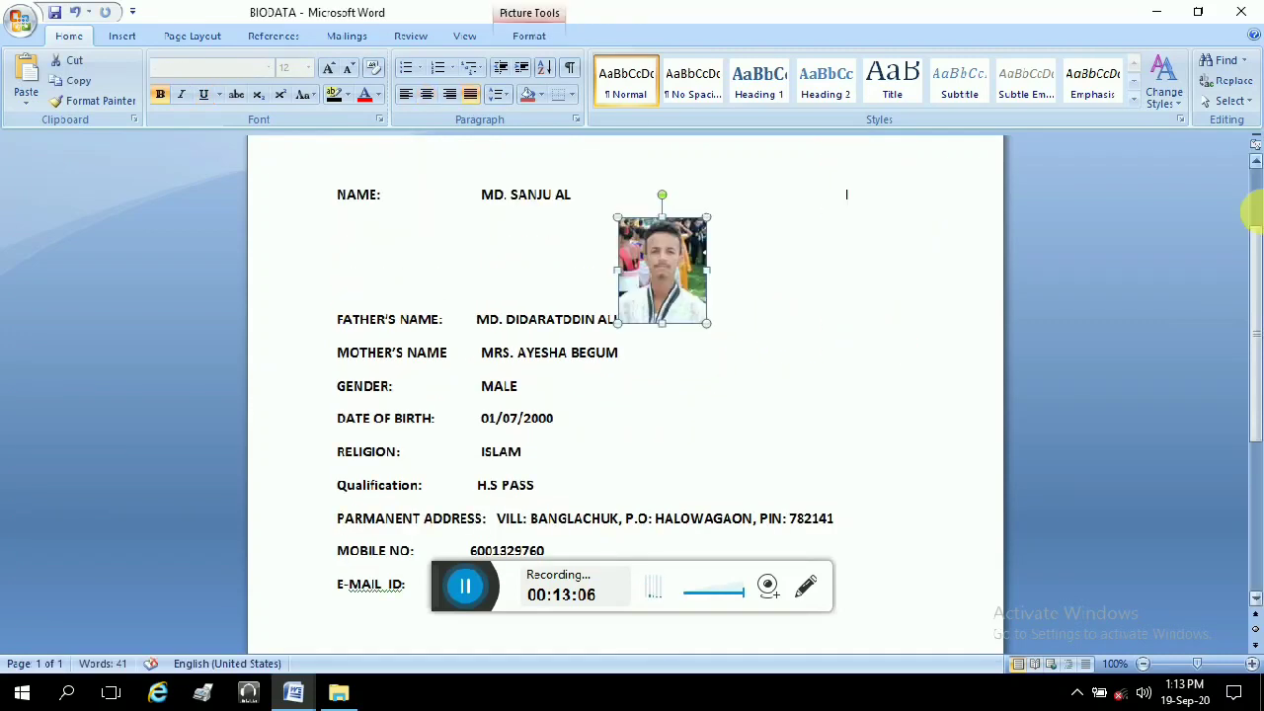
left_click(1241, 12)
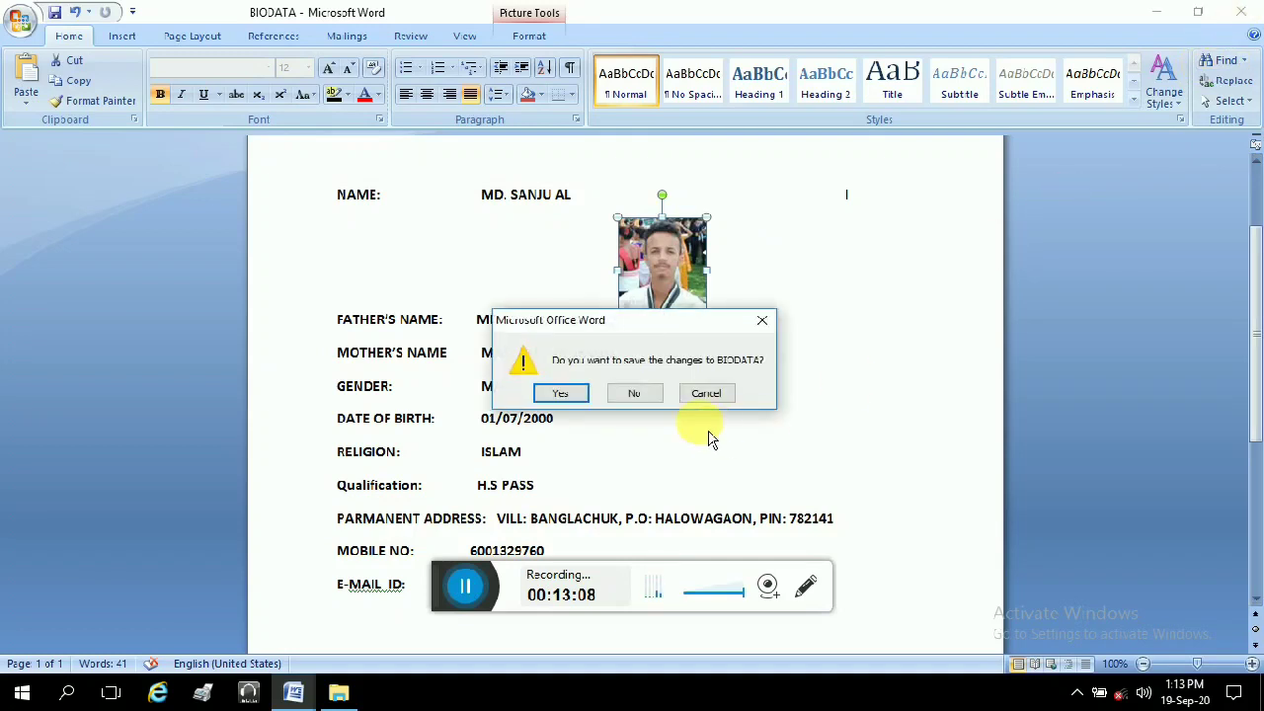
left_click(637, 394)
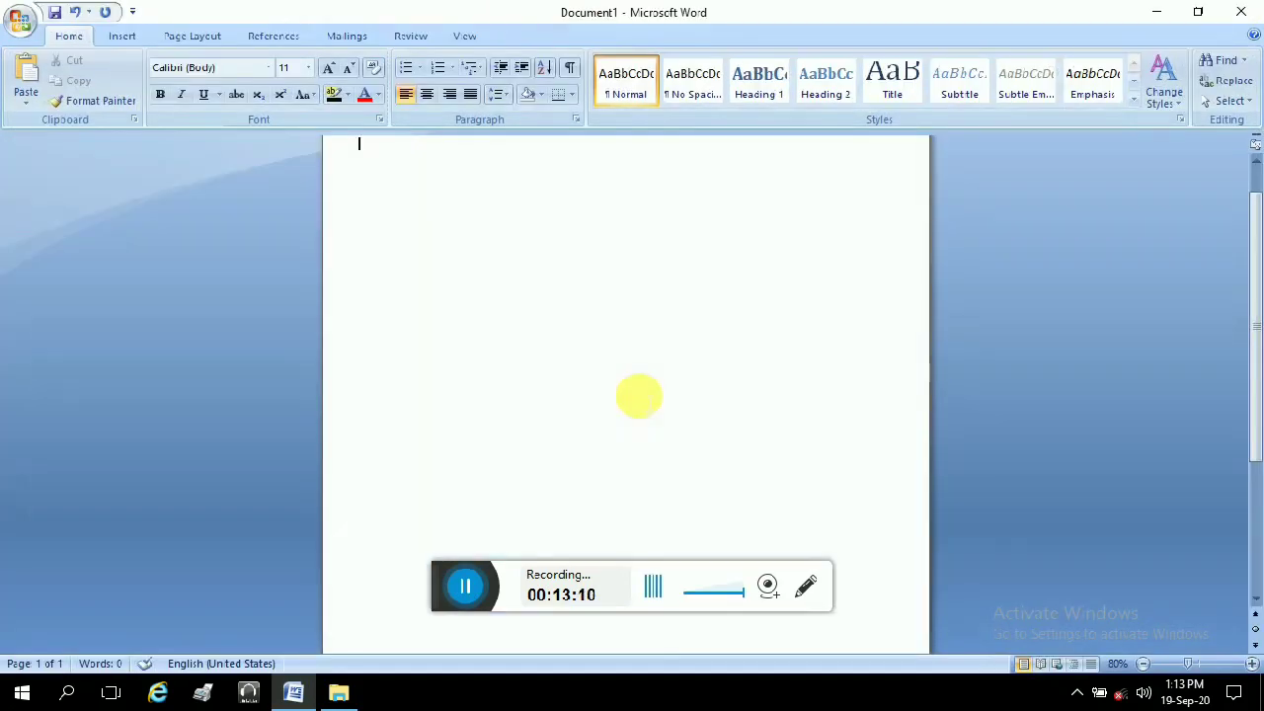